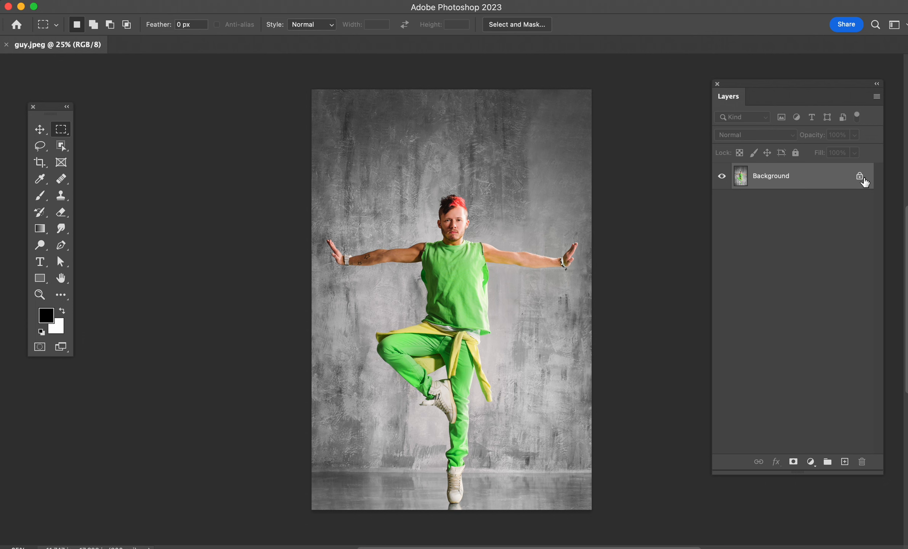
Step: Unlock the Background layer and extend the canvas to the right of the photo to about 2.4 times its width with the Crop tool
{"action": "left_click", "coordinate": [859, 176]}
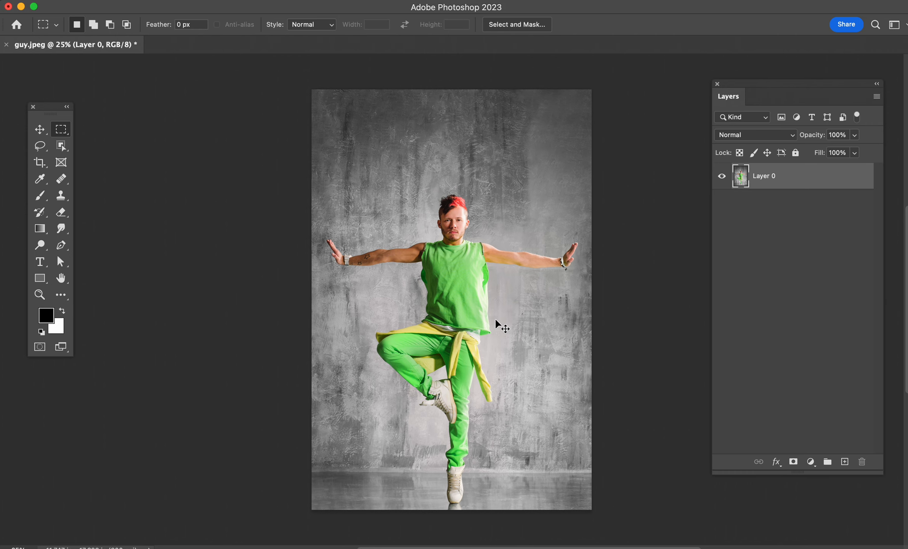
{"action": "key", "text": "super+minus"}
{"action": "left_click_drag", "start_coordinate": [490, 330], "coordinate": [249, 349]}
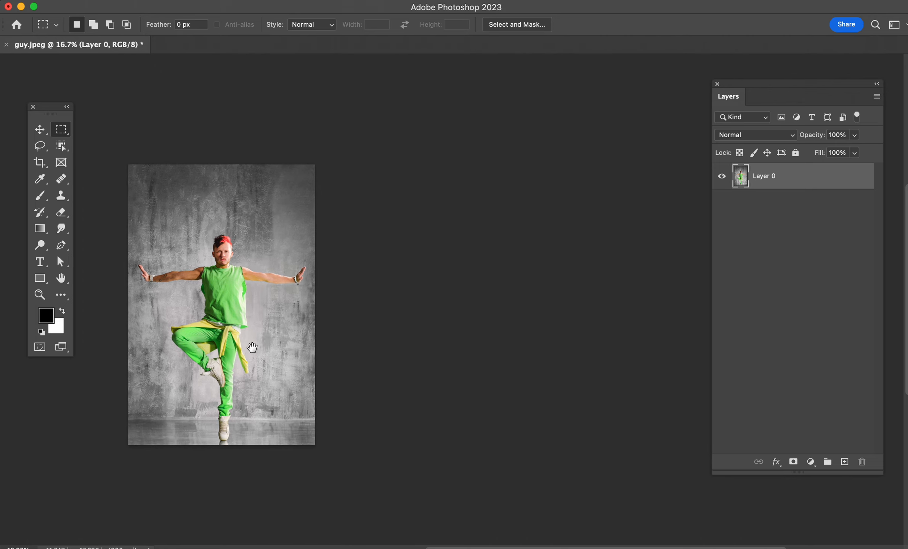
{"action": "left_click", "coordinate": [40, 167]}
{"action": "left_click_drag", "start_coordinate": [320, 306], "coordinate": [450, 327]}
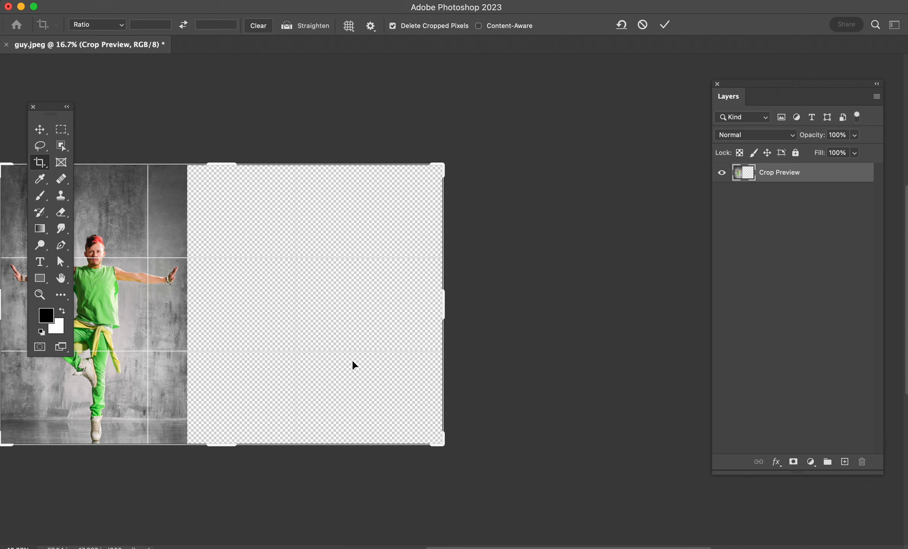
{"action": "key", "text": "Return"}
{"action": "left_click_drag", "start_coordinate": [295, 381], "coordinate": [517, 374]}
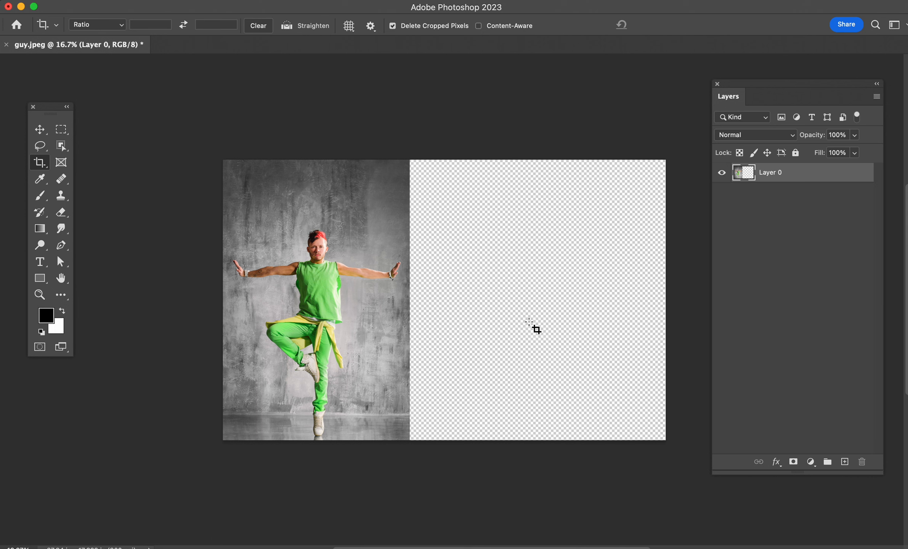
Step: Duplicate the photo layer, select the subject on the copy, and add a layer mask that hides the dancer
{"action": "key", "text": "super+j"}
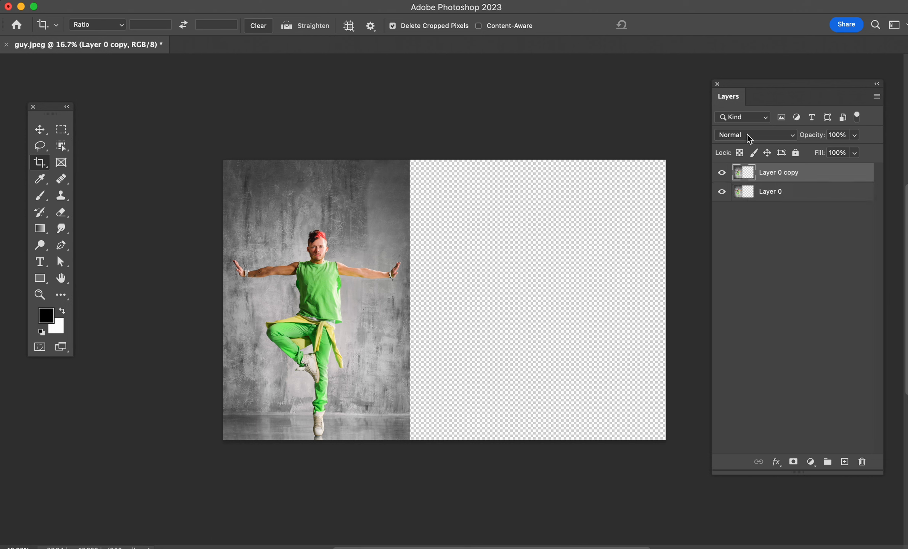
{"action": "left_click", "coordinate": [261, 0]}
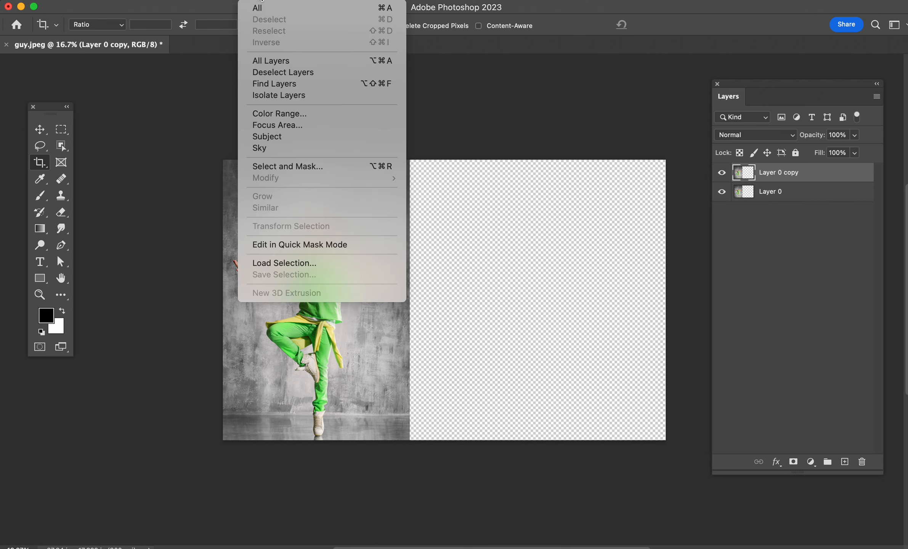
{"action": "left_click", "coordinate": [286, 139]}
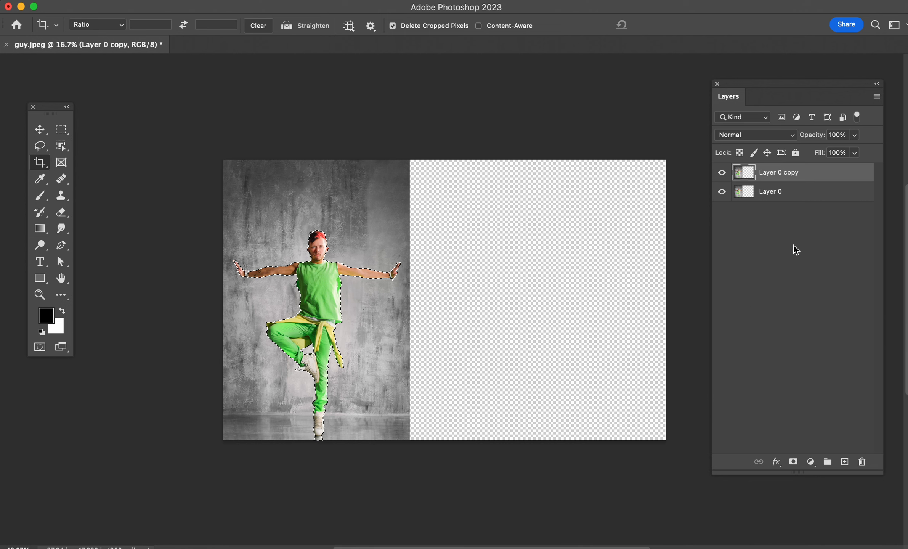
{"action": "left_click", "coordinate": [794, 462]}
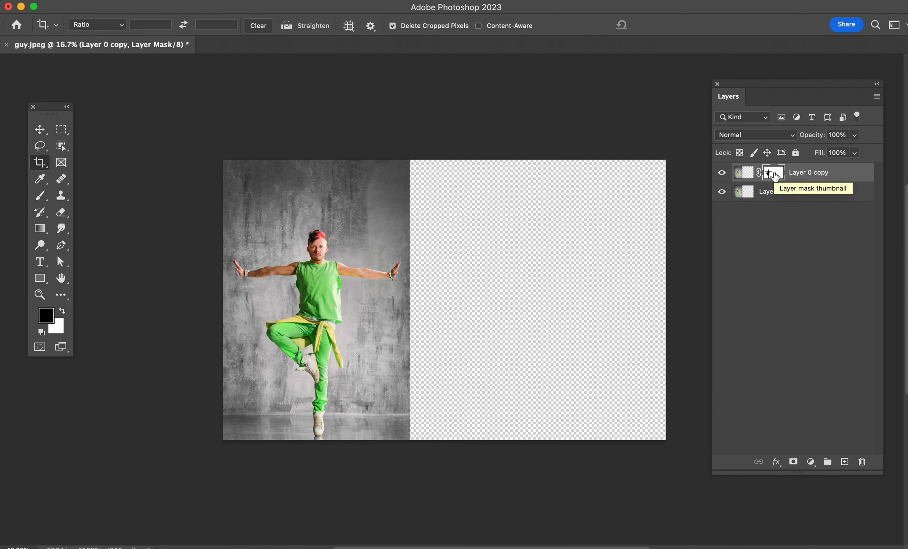
Step: Invert the duplicate layer's mask so it keeps only the dancer, checking it with the original layer hidden
{"action": "left_click", "coordinate": [722, 192]}
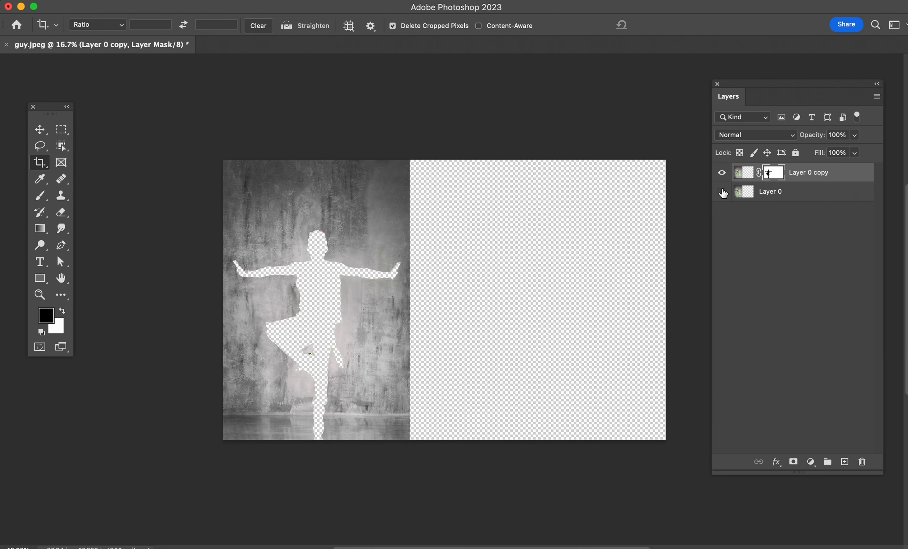
{"action": "left_click", "coordinate": [722, 193]}
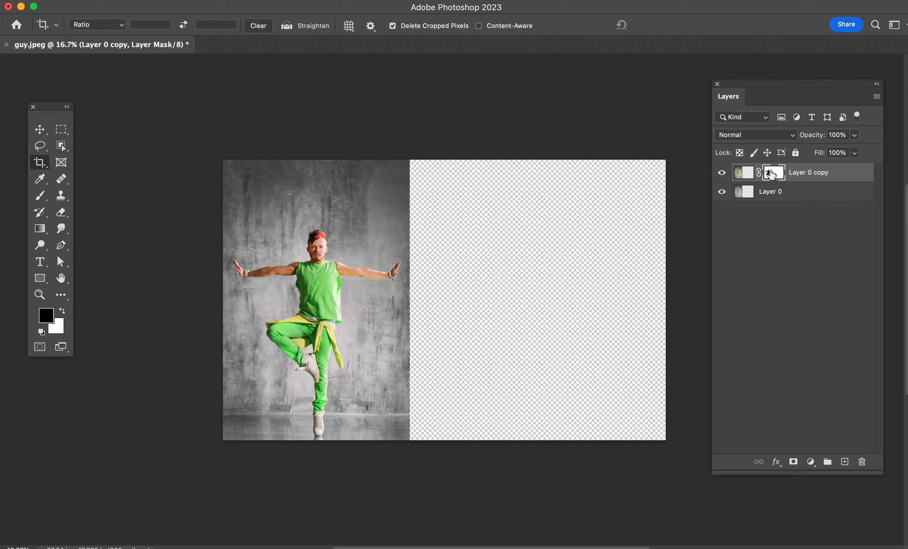
{"action": "key", "text": "super+i"}
{"action": "left_click", "coordinate": [724, 192]}
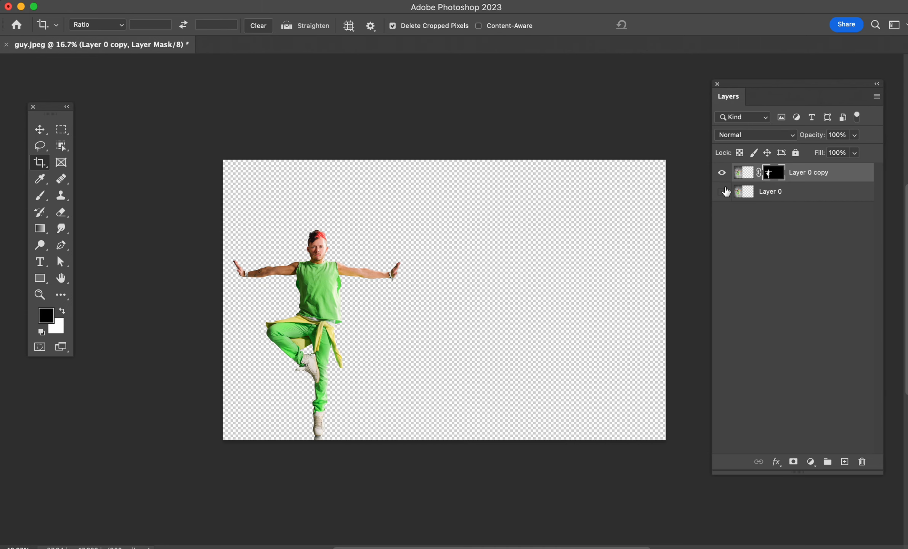
{"action": "left_click", "coordinate": [723, 193]}
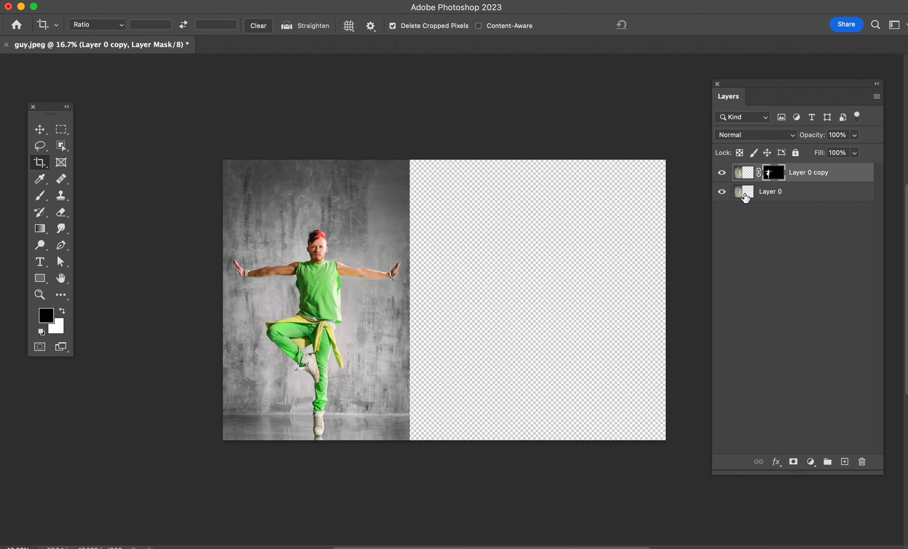
Step: Load the dancer mask as a selection, target Layer 0, and expand the selection by 15 pixels
{"action": "left_click", "coordinate": [744, 174]}
{"action": "left_click", "coordinate": [779, 177]}
{"action": "left_click", "coordinate": [773, 174], "text": "super"}
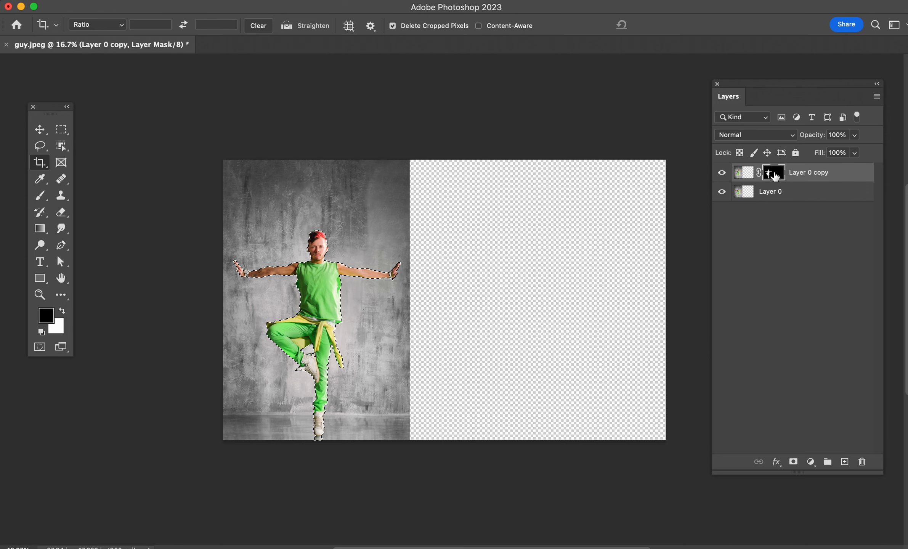
{"action": "left_click", "coordinate": [740, 191]}
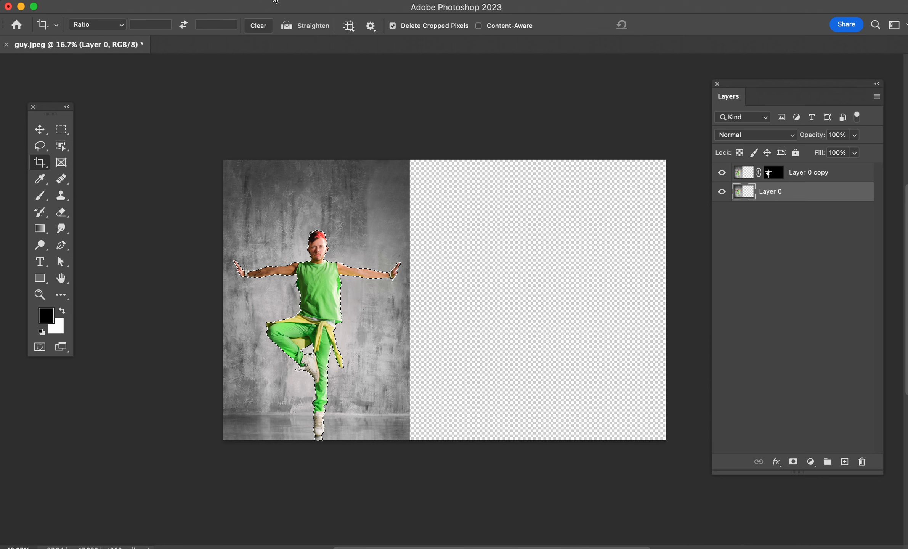
{"action": "left_click", "coordinate": [252, 0]}
{"action": "mouse_move", "coordinate": [308, 175]}
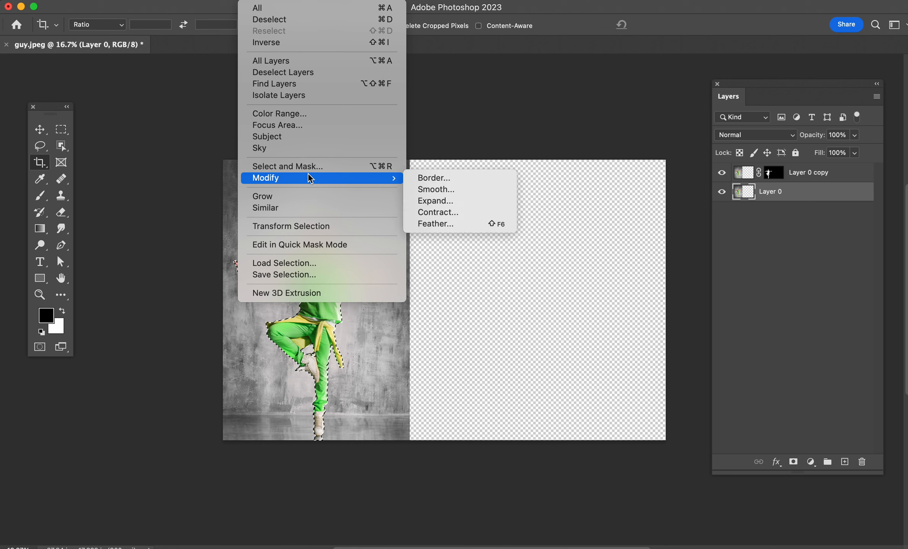
{"action": "left_click", "coordinate": [436, 201]}
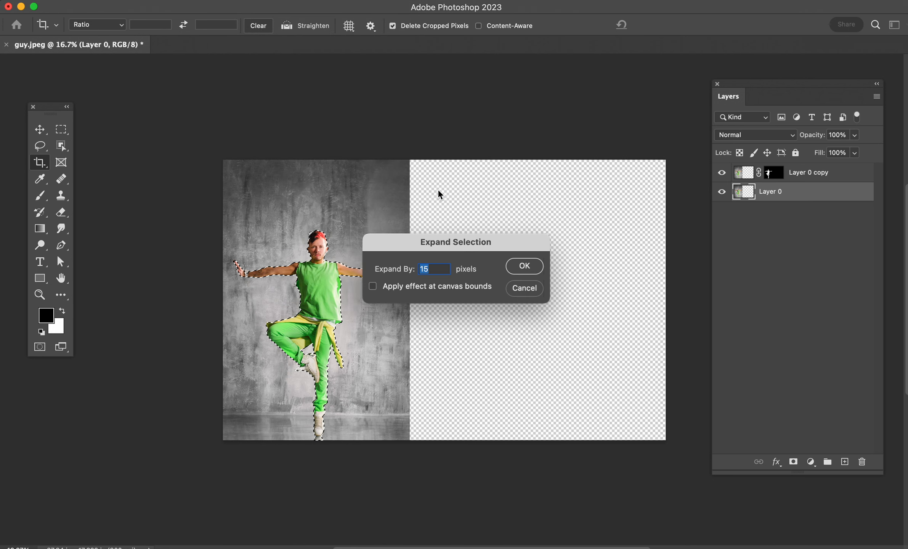
{"action": "left_click", "coordinate": [524, 266]}
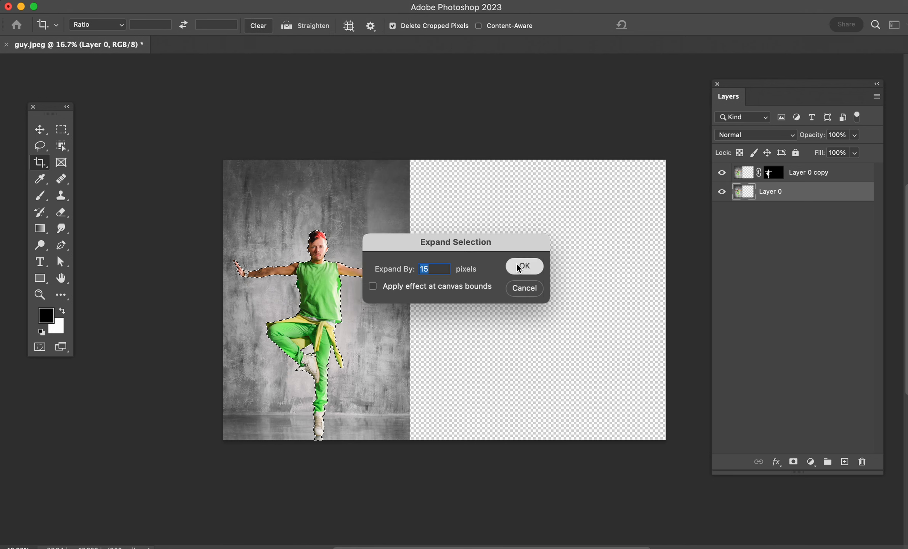
Step: With the cut-out layer hidden, remove the dancer from Layer 0 using Content-Aware Fill output to a new layer, and deselect
{"action": "left_click", "coordinate": [719, 174]}
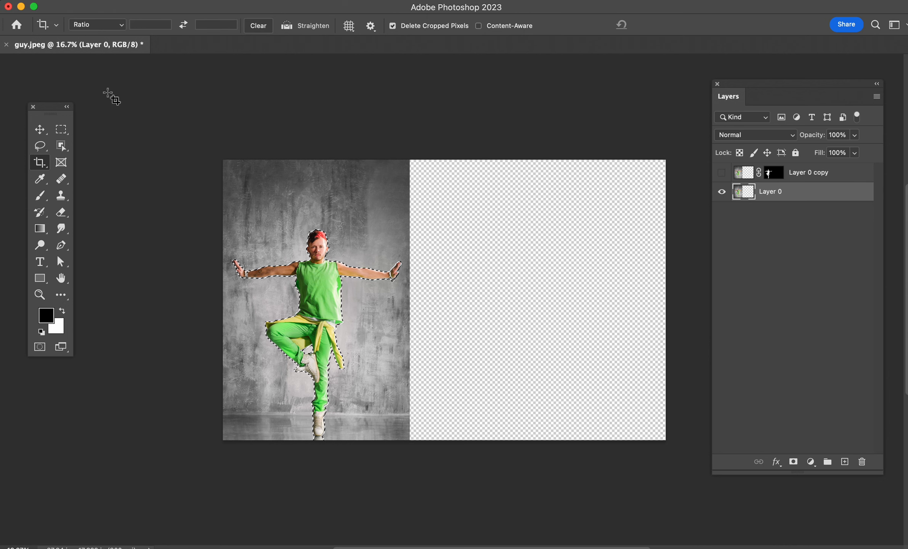
{"action": "left_click", "coordinate": [121, 1]}
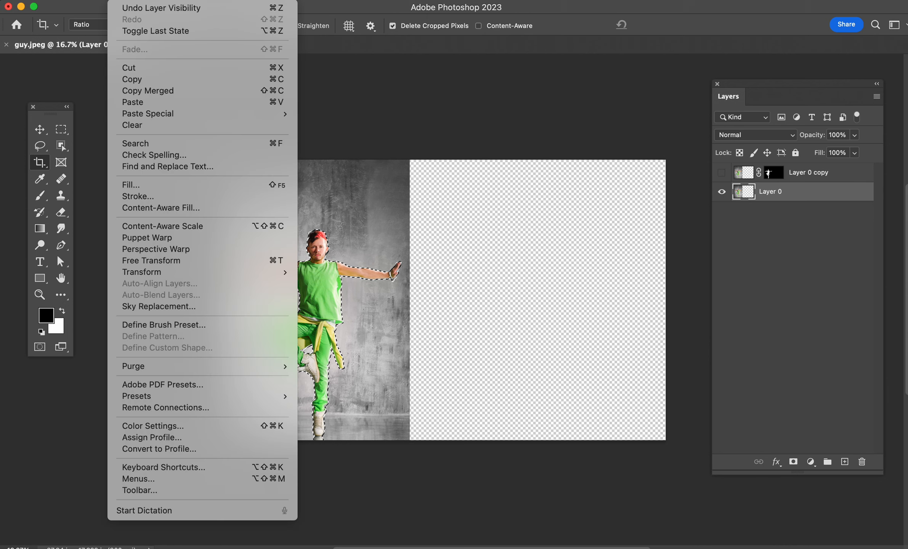
{"action": "left_click", "coordinate": [171, 209]}
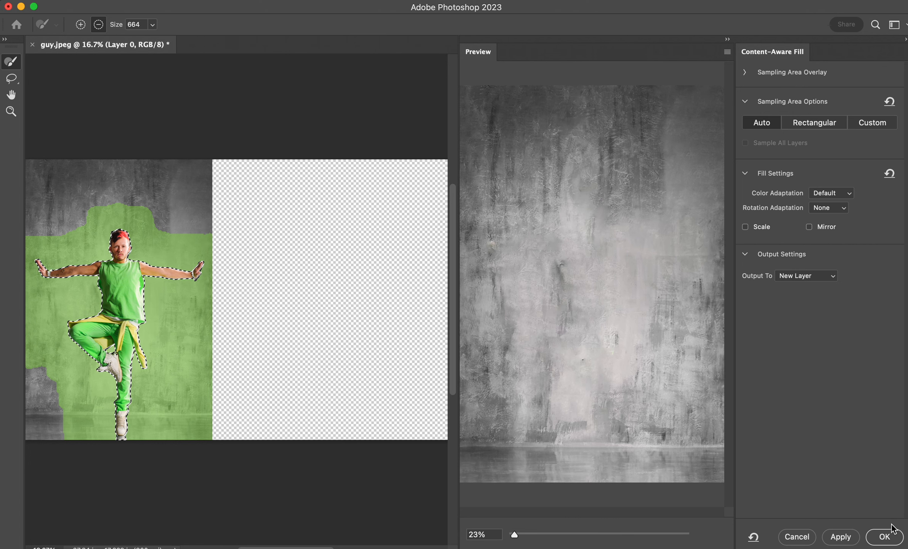
{"action": "left_click", "coordinate": [884, 537]}
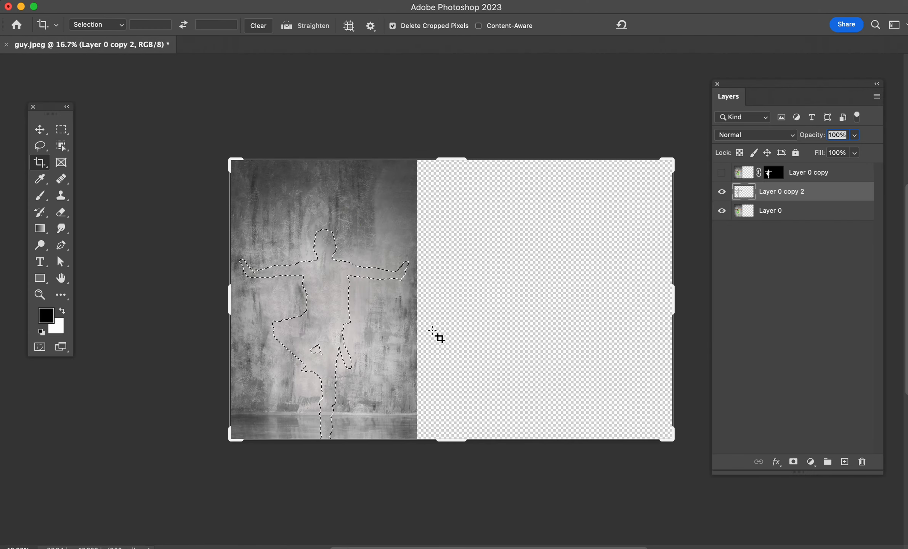
{"action": "key", "text": "super+d"}
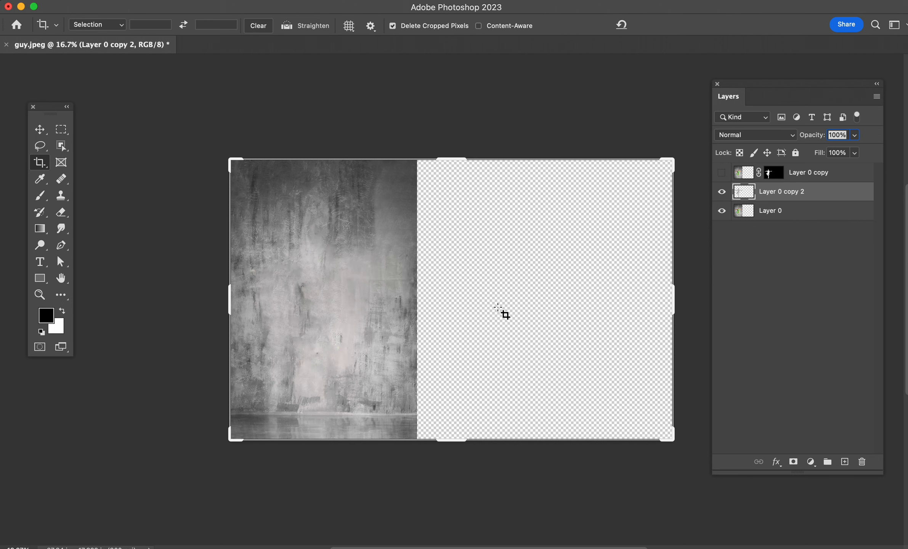
Step: Compare the background with and without the fill, and merge the fill layer with Layer 0
{"action": "left_click", "coordinate": [50, 131]}
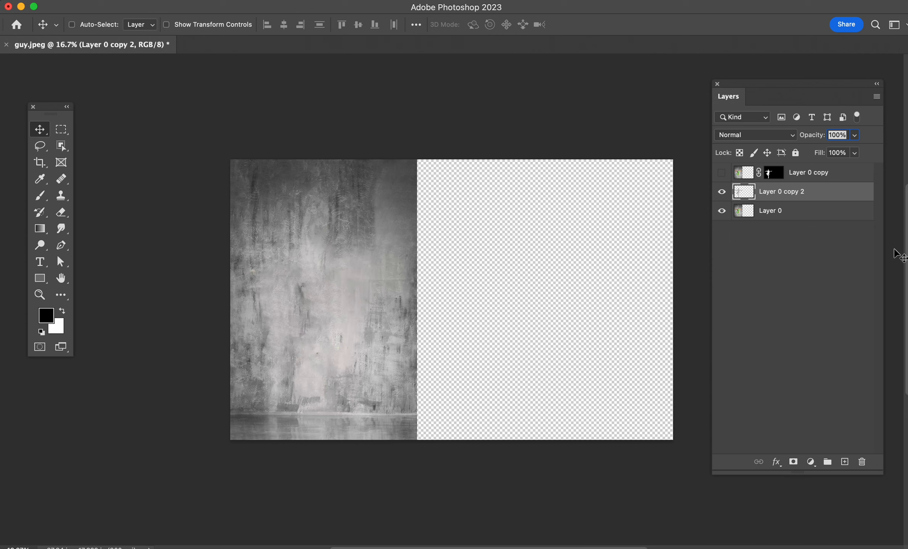
{"action": "left_click", "coordinate": [724, 193]}
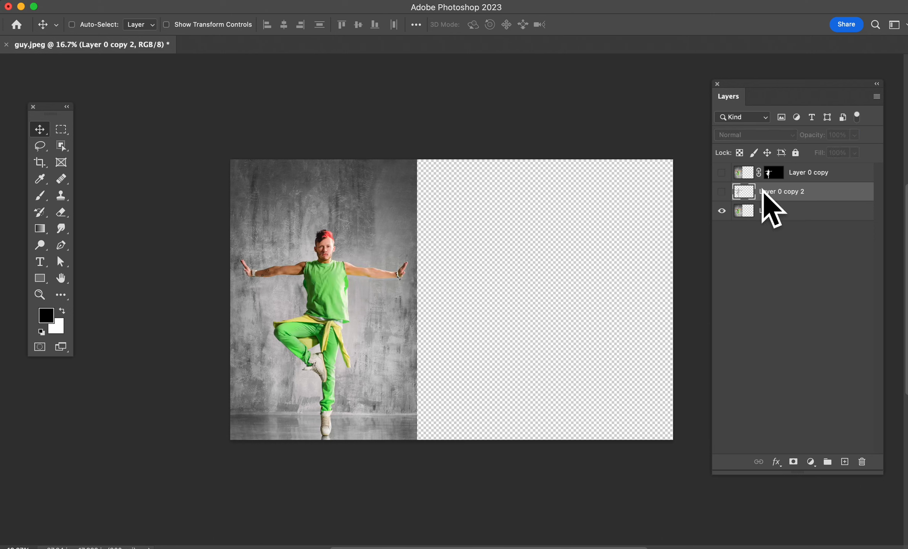
{"action": "left_click", "coordinate": [722, 195]}
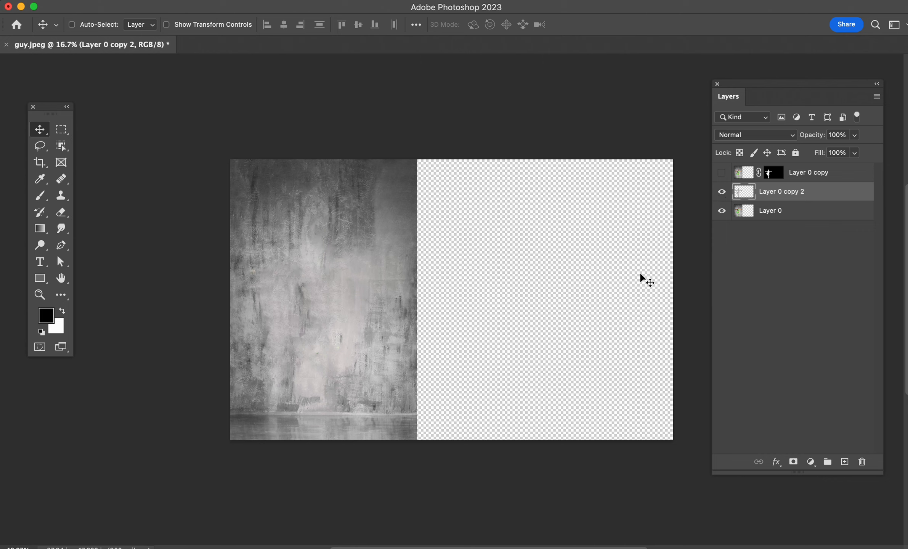
{"action": "left_click", "coordinate": [807, 214], "text": "shift"}
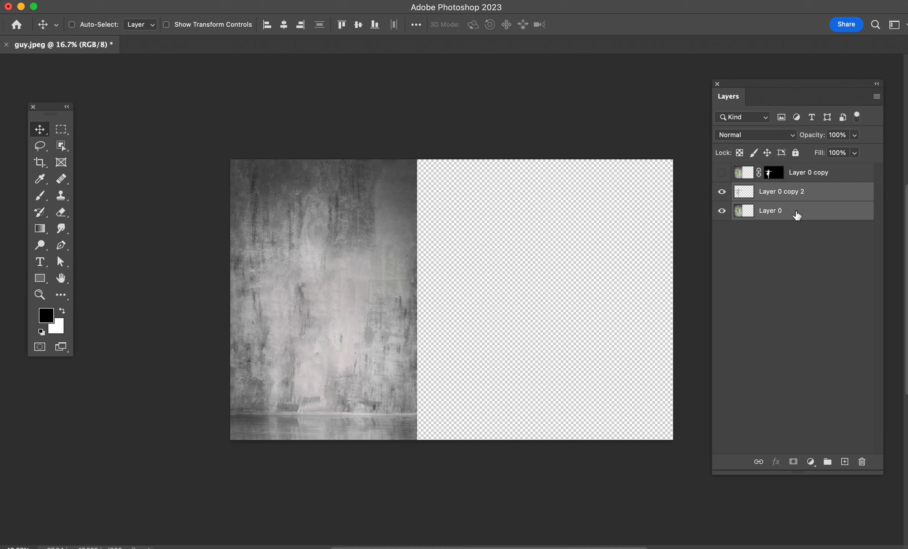
{"action": "right_click", "coordinate": [796, 211]}
{"action": "scroll", "coordinate": [743, 387], "scroll_direction": "down", "scroll_amount": 5}
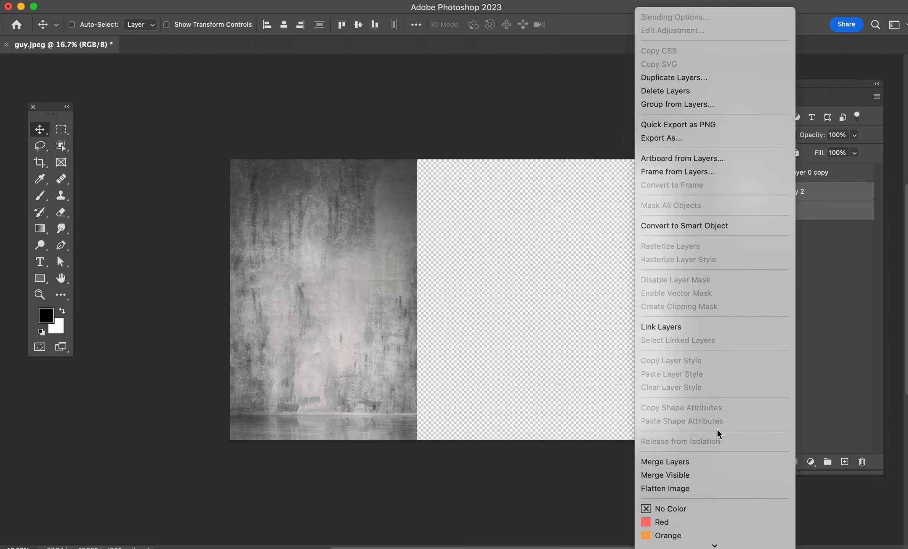
{"action": "left_click", "coordinate": [712, 461]}
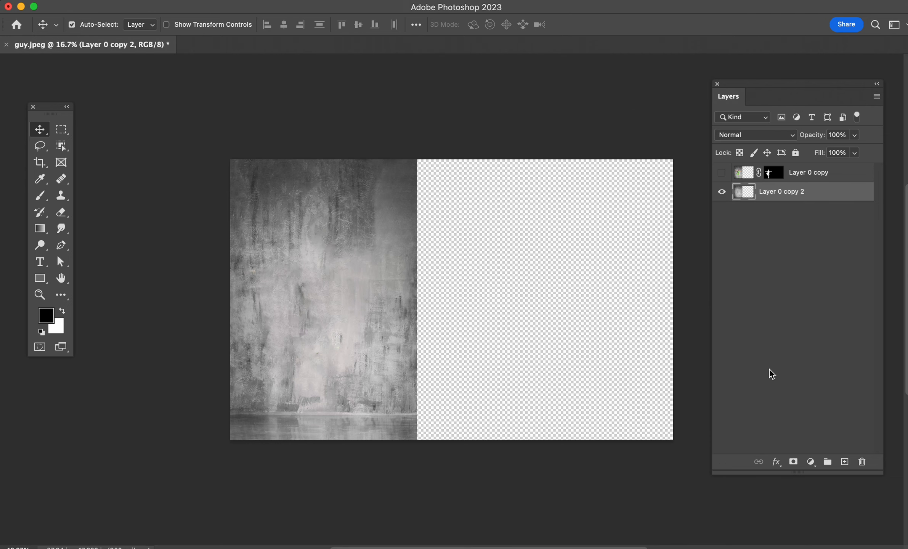
Step: Duplicate the cleaned background twice and place the copies side by side to cover the empty right part of the canvas
{"action": "key", "text": "super+j"}
{"action": "key", "text": "super+j"}
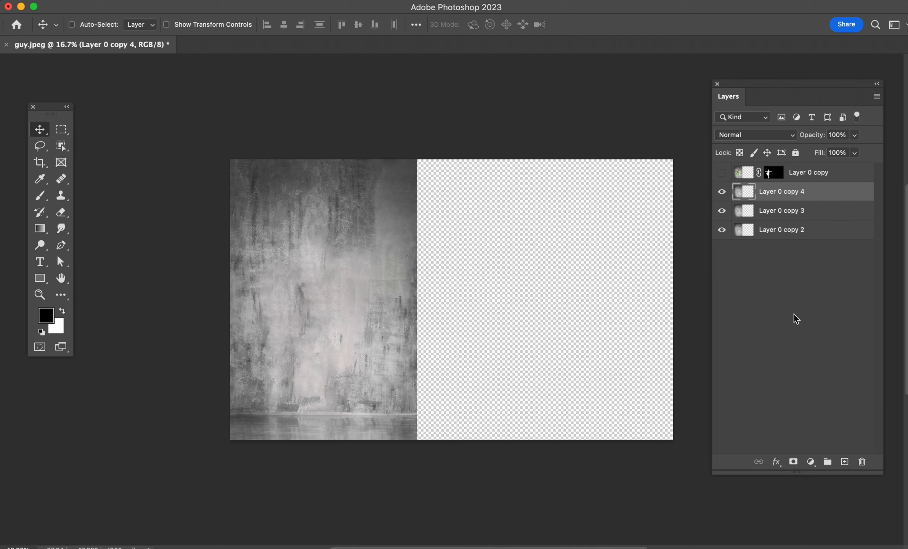
{"action": "left_click", "coordinate": [791, 220]}
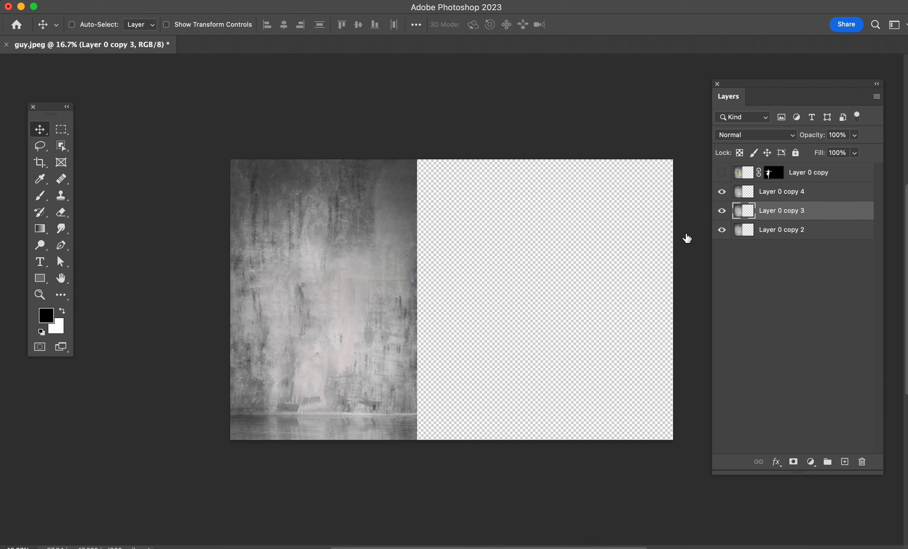
{"action": "left_click_drag", "start_coordinate": [370, 287], "coordinate": [521, 295]}
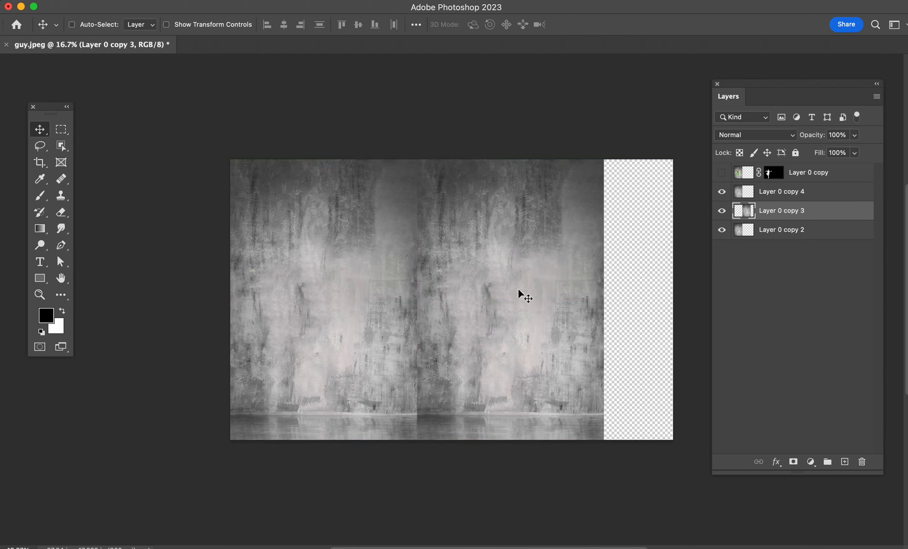
{"action": "left_click", "coordinate": [804, 195]}
{"action": "left_click_drag", "start_coordinate": [477, 243], "coordinate": [601, 290]}
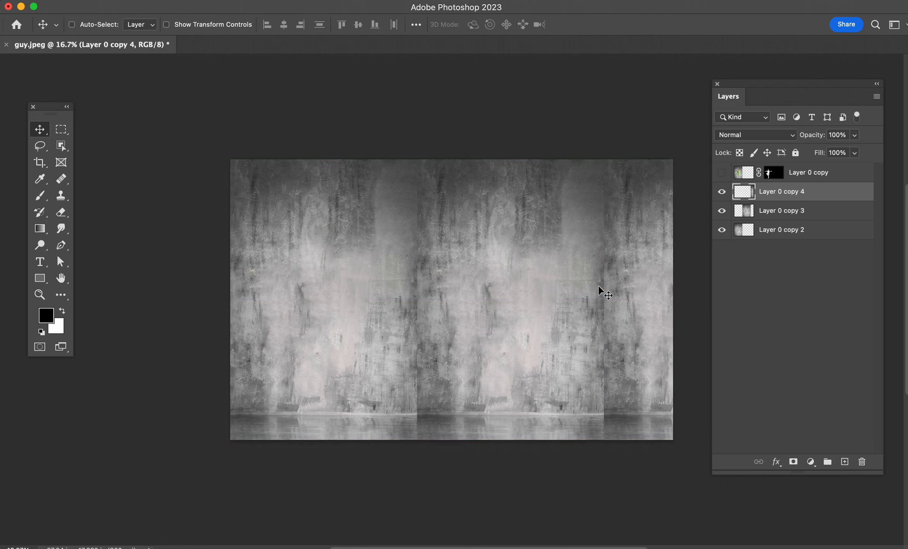
Step: Merge the three background layers, Layer 0 copy 2 to Layer 0 copy 4, into one layer
{"action": "left_click", "coordinate": [821, 231], "text": "shift"}
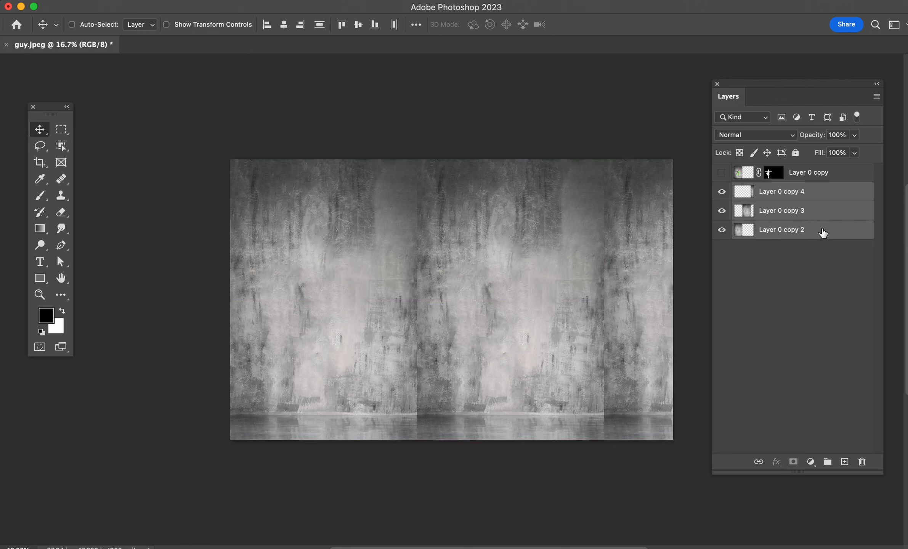
{"action": "right_click", "coordinate": [824, 229]}
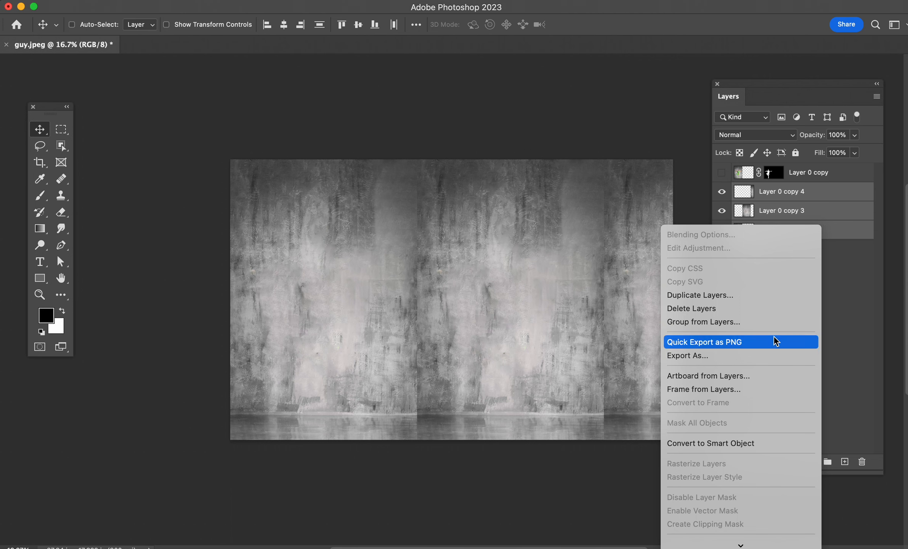
{"action": "scroll", "coordinate": [772, 331], "scroll_direction": "down", "scroll_amount": 5}
{"action": "left_click", "coordinate": [751, 375]}
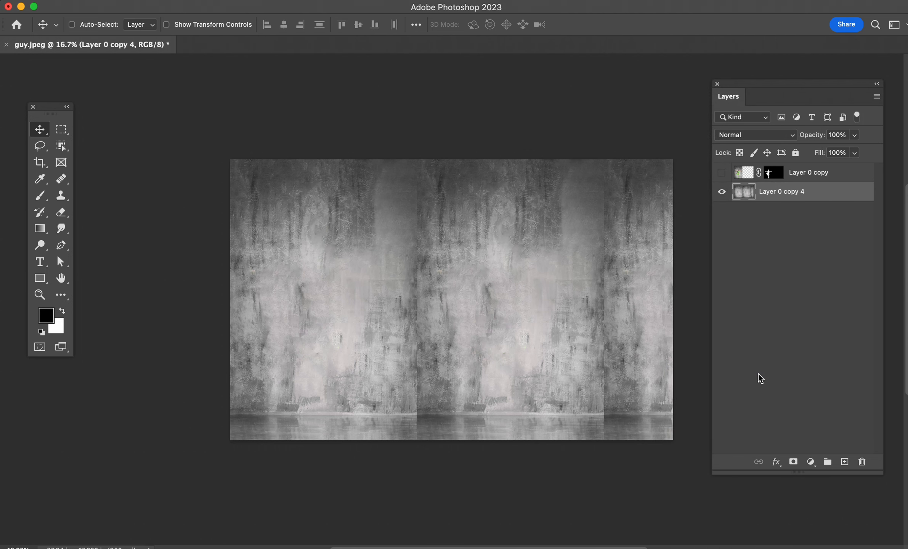
Step: Blend the seam between the first and second background copies down to the floor with the Healing Brush at size 500
{"action": "left_click", "coordinate": [62, 179]}
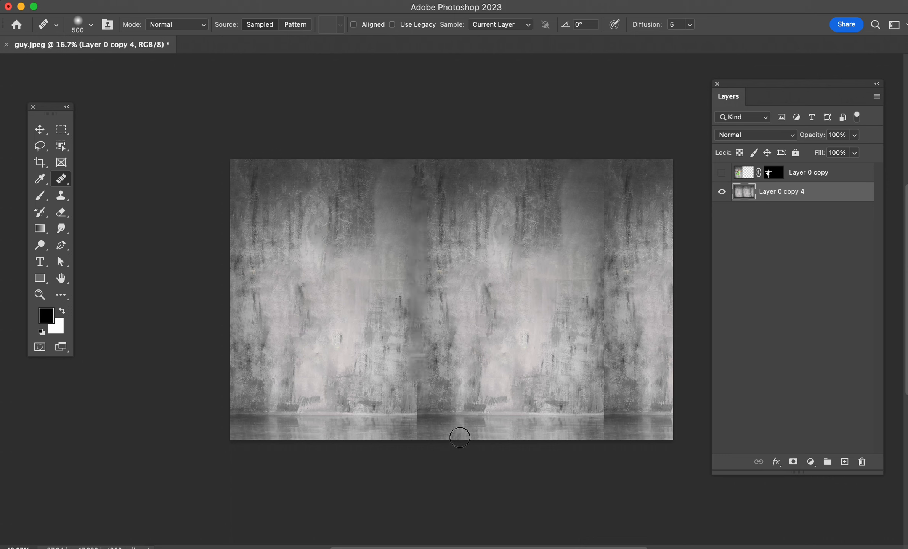
{"action": "left_click", "coordinate": [455, 434], "text": "alt"}
{"action": "mouse_move", "coordinate": [424, 433]}
{"action": "left_mouse_down"}
{"action": "mouse_move", "coordinate": [418, 428]}
{"action": "mouse_move", "coordinate": [436, 417]}
{"action": "left_mouse_up"}
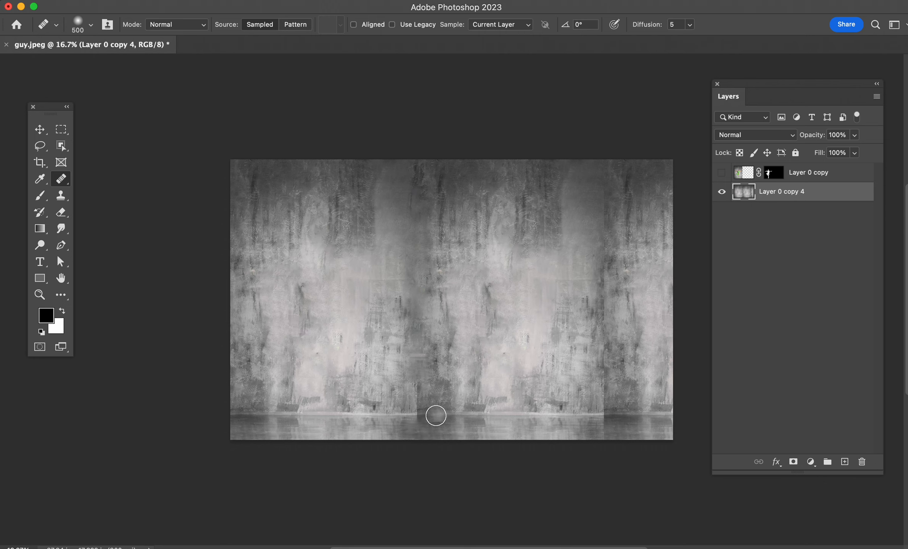
Step: Heal the smooth upper wall area beside the second seam with the size 500 Healing Brush, using sampled wall texture
{"action": "key", "text": "bracketleft"}
{"action": "key", "text": "bracketleft"}
{"action": "key", "text": "bracketleft"}
{"action": "key", "text": "bracketleft"}
{"action": "key", "text": "bracketleft"}
{"action": "key", "text": "bracketleft"}
{"action": "key", "text": "bracketright"}
{"action": "key", "text": "bracketright"}
{"action": "key", "text": "bracketright"}
{"action": "key", "text": "bracketright"}
{"action": "key", "text": "bracketright"}
{"action": "left_click_drag", "start_coordinate": [572, 195], "coordinate": [570, 254]}
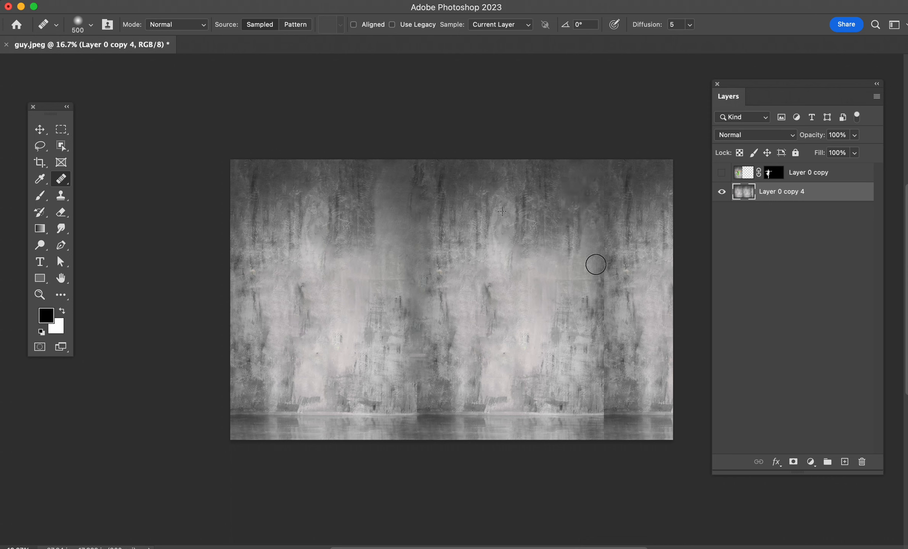
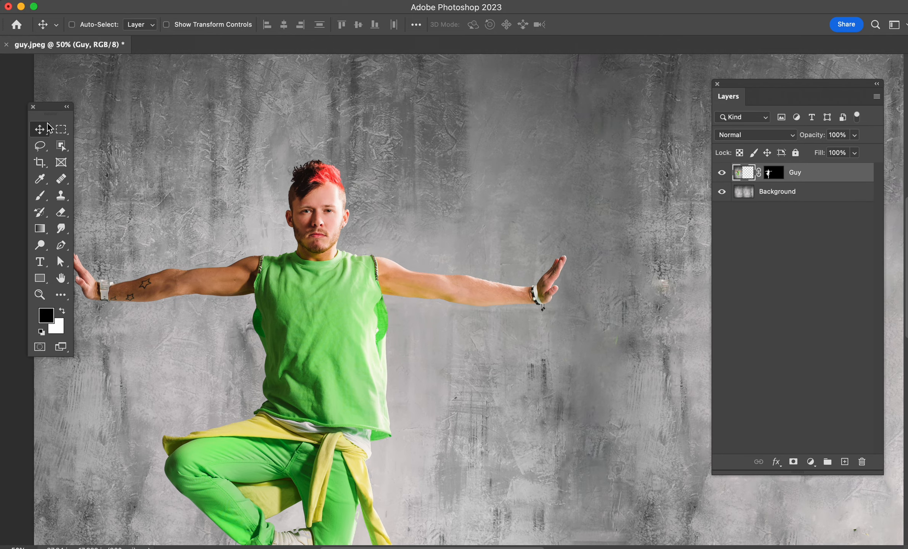
Step: Select a thin vertical strip of the red hair on the Guy layer and copy it to a new layer
{"action": "left_click", "coordinate": [62, 130]}
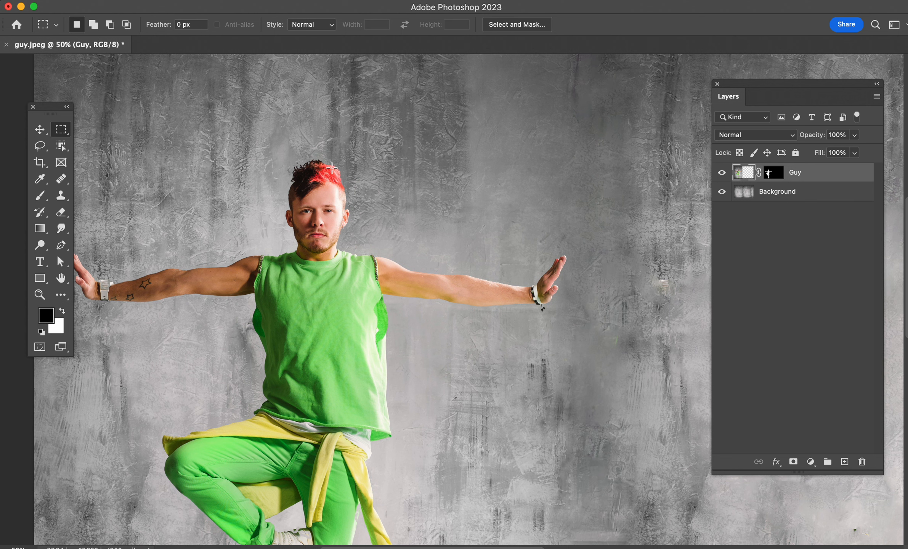
{"action": "left_click_drag", "start_coordinate": [331, 167], "coordinate": [334, 181]}
{"action": "key", "text": "shift"}
{"action": "key", "text": "shift"}
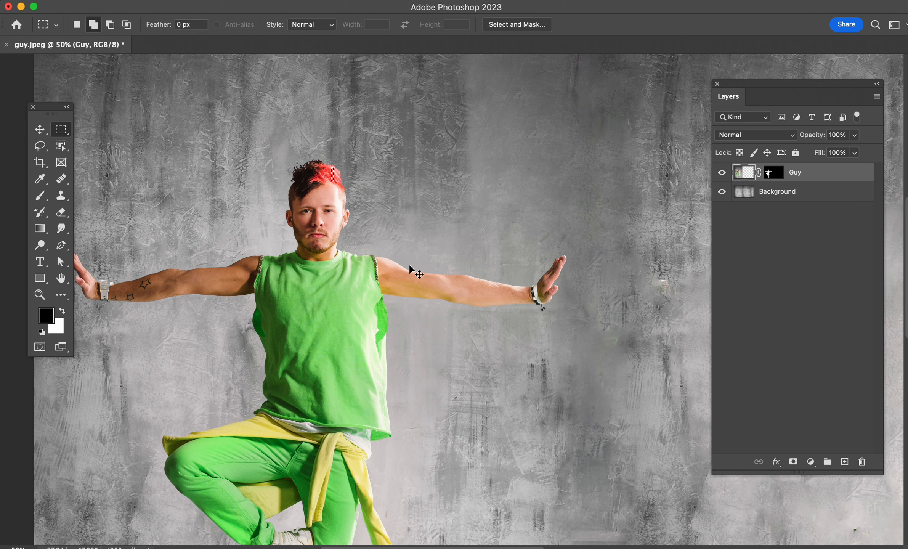
{"action": "key", "text": "alt+shift+super+n"}
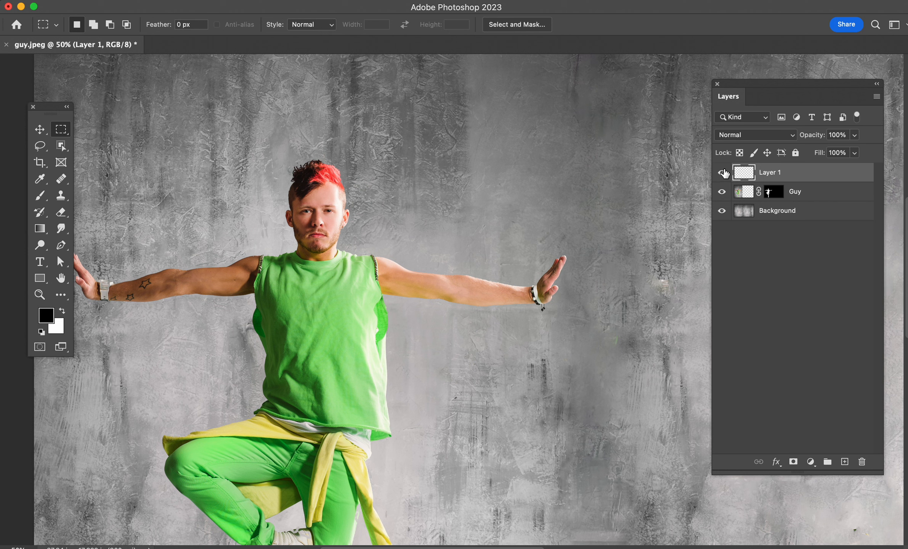
Step: Move the copied hair strip onto the empty wall to check it, then undo the move
{"action": "key", "text": "v"}
{"action": "left_click_drag", "start_coordinate": [526, 210], "coordinate": [627, 186]}
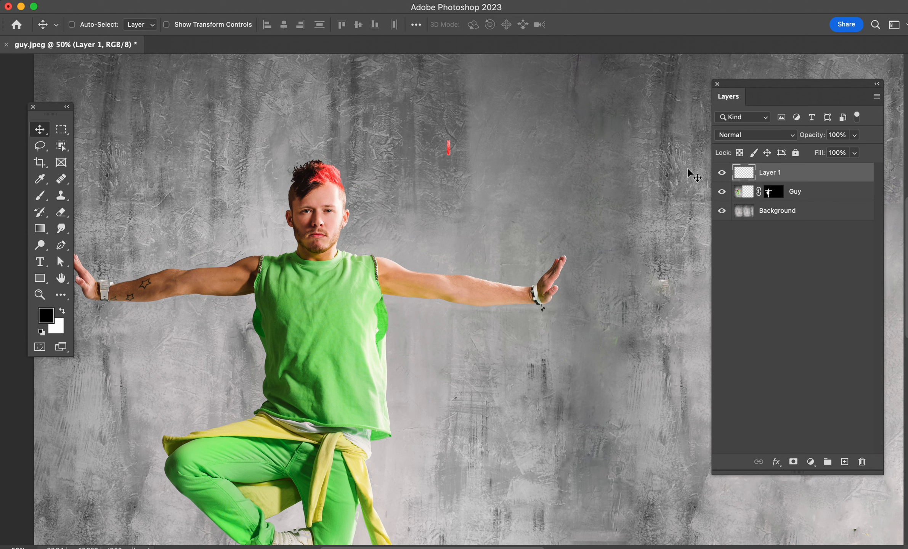
{"action": "key", "text": "super+z"}
{"action": "key", "text": "super"}
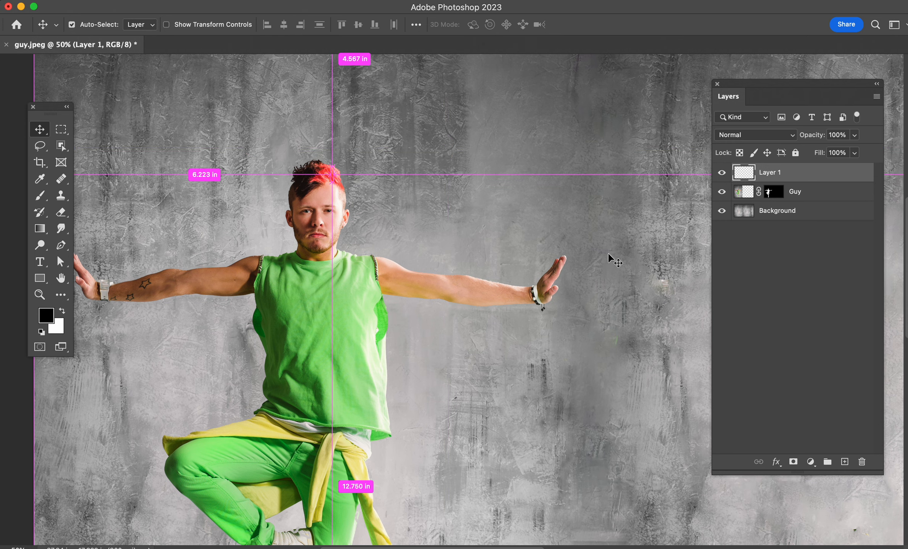
Step: Rename the layer holding the hair strip as Red
{"action": "key", "text": "super+minus"}
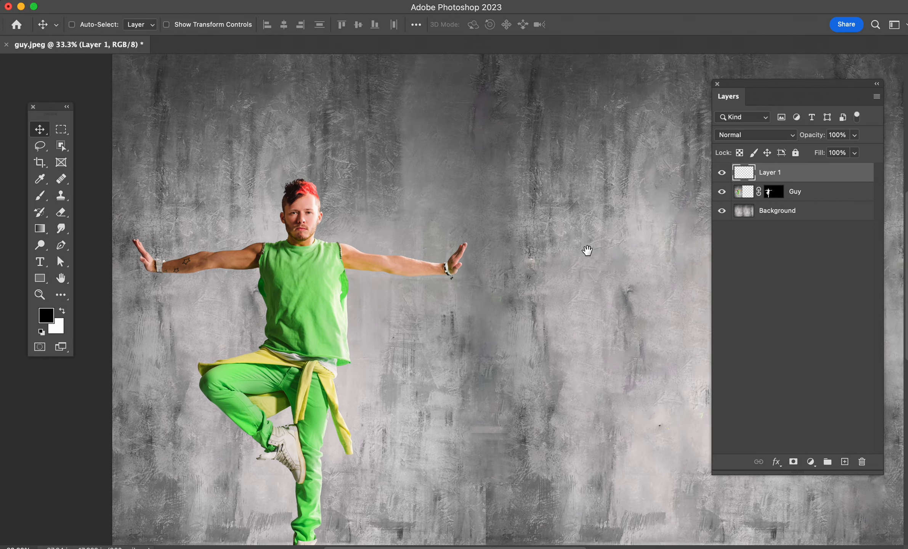
{"action": "left_click_drag", "start_coordinate": [587, 250], "coordinate": [563, 239]}
{"action": "double_click", "coordinate": [767, 173]}
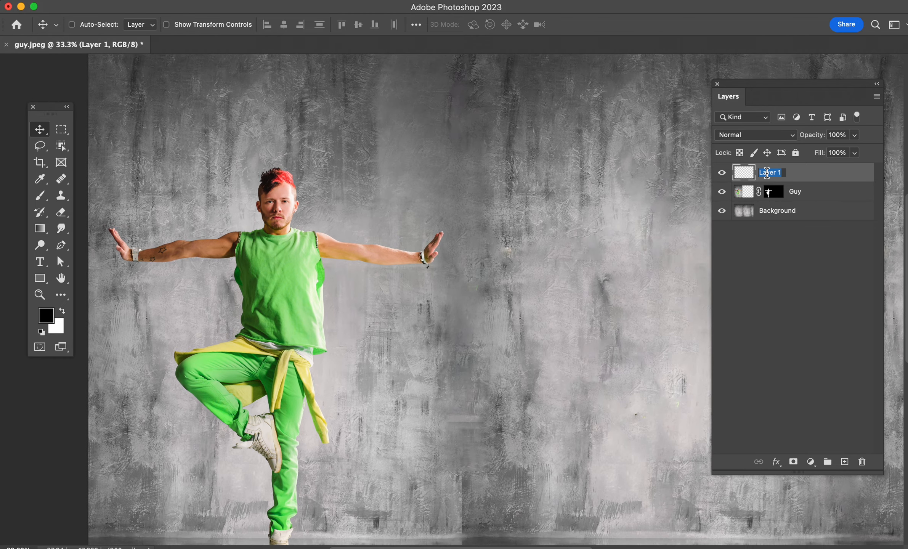
{"action": "type", "text": "Red"}
{"action": "key", "text": "Return"}
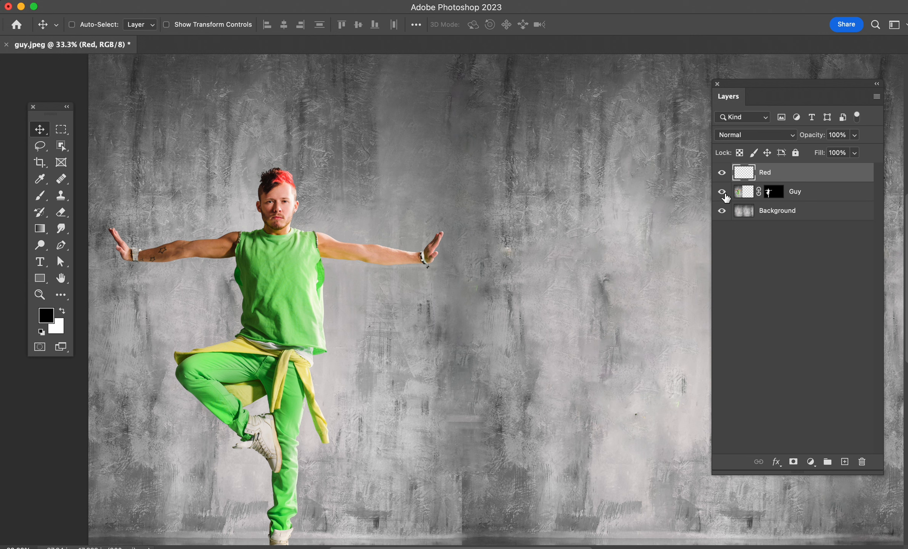
Step: Stretch the Red strip horizontally from the hair past the canvas's right edge, to a width of 40055.56%, and apply the transform
{"action": "key", "text": "super+t"}
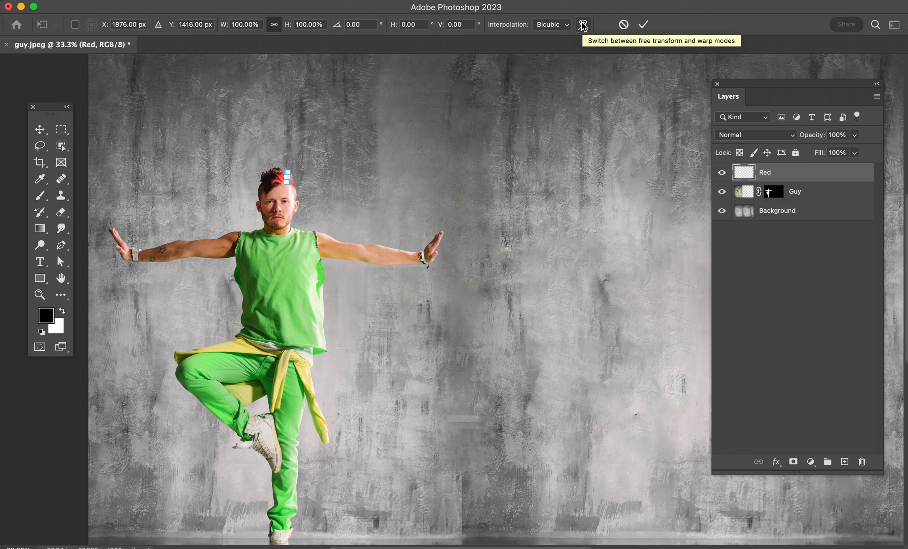
{"action": "right_click", "coordinate": [288, 178]}
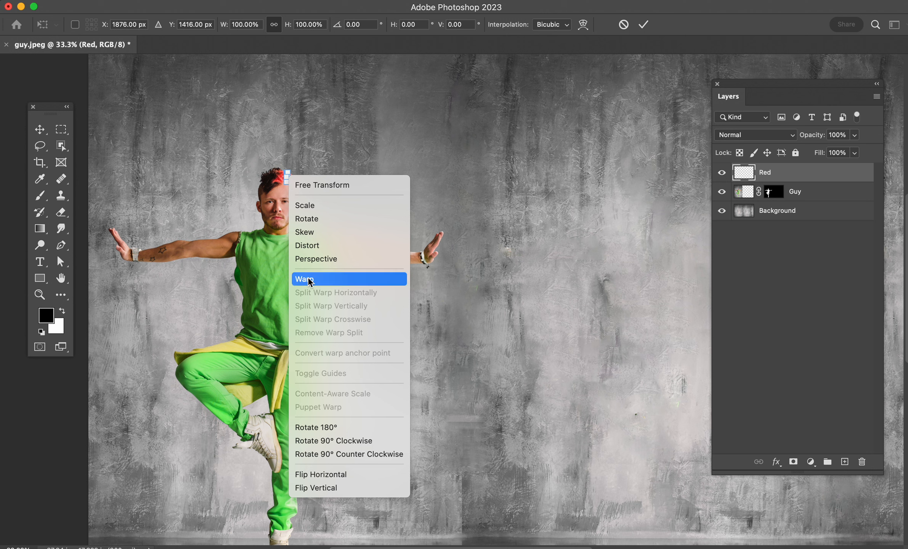
{"action": "left_click", "coordinate": [597, 15]}
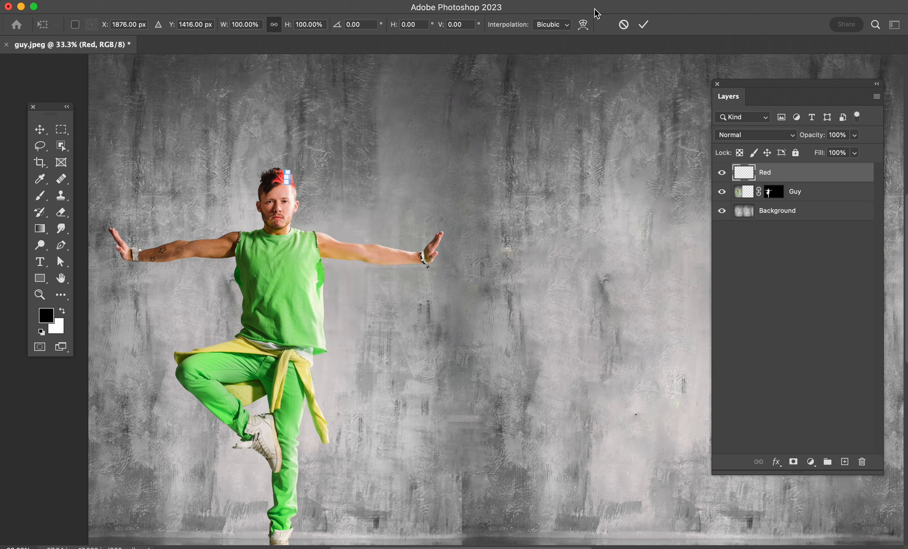
{"action": "left_click", "coordinate": [584, 25]}
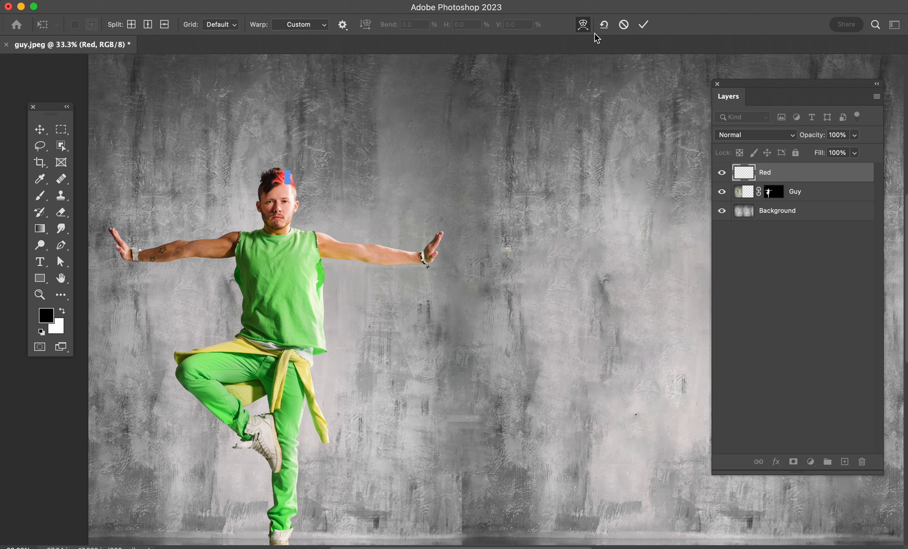
{"action": "left_click", "coordinate": [583, 26]}
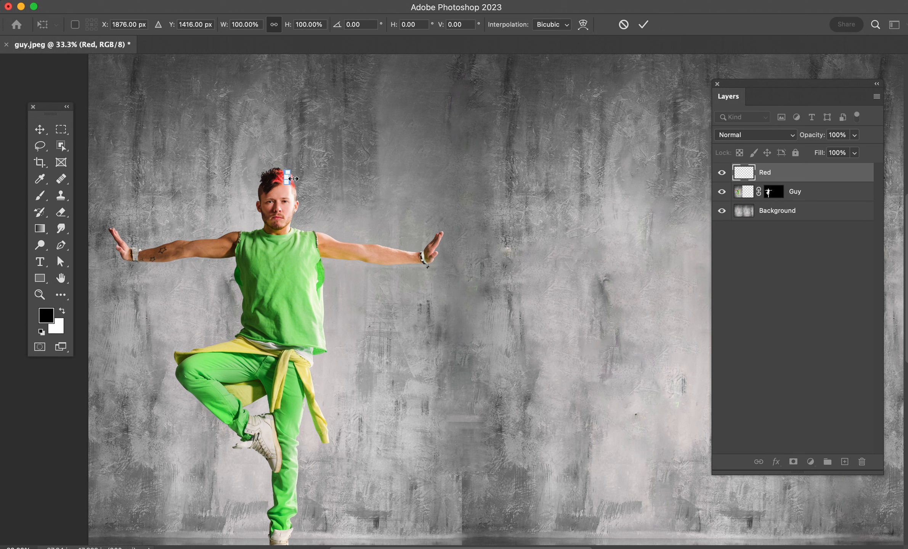
{"action": "left_click_drag", "start_coordinate": [292, 179], "coordinate": [852, 183]}
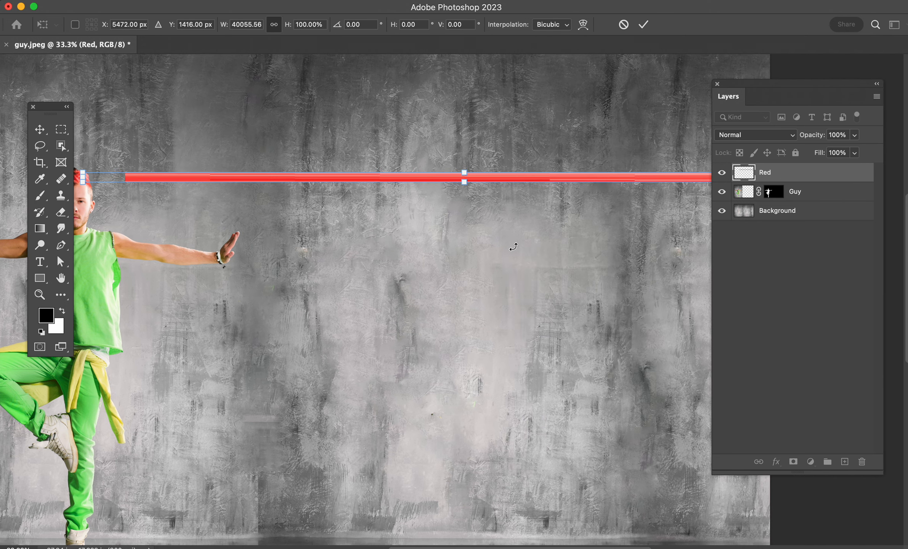
{"action": "key", "text": "super+minus"}
{"action": "left_click_drag", "start_coordinate": [507, 248], "coordinate": [431, 258]}
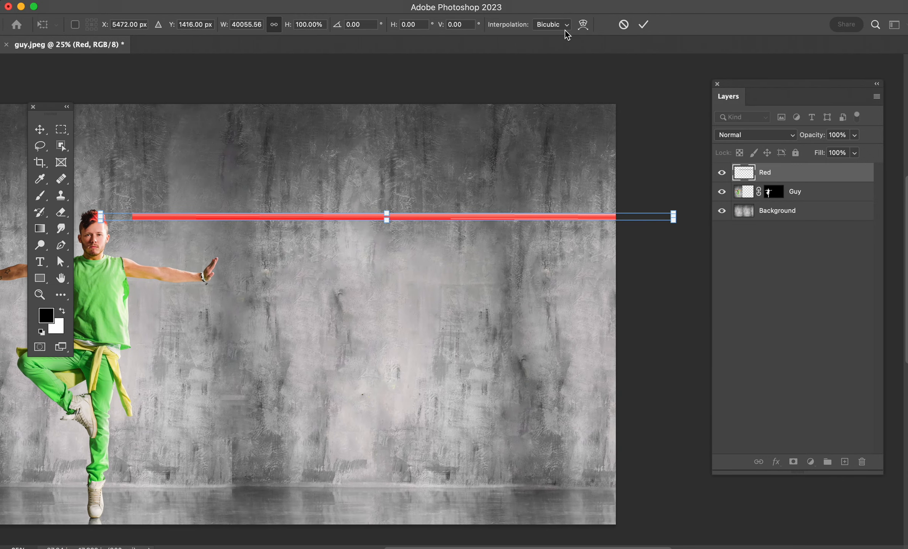
{"action": "left_click", "coordinate": [582, 26]}
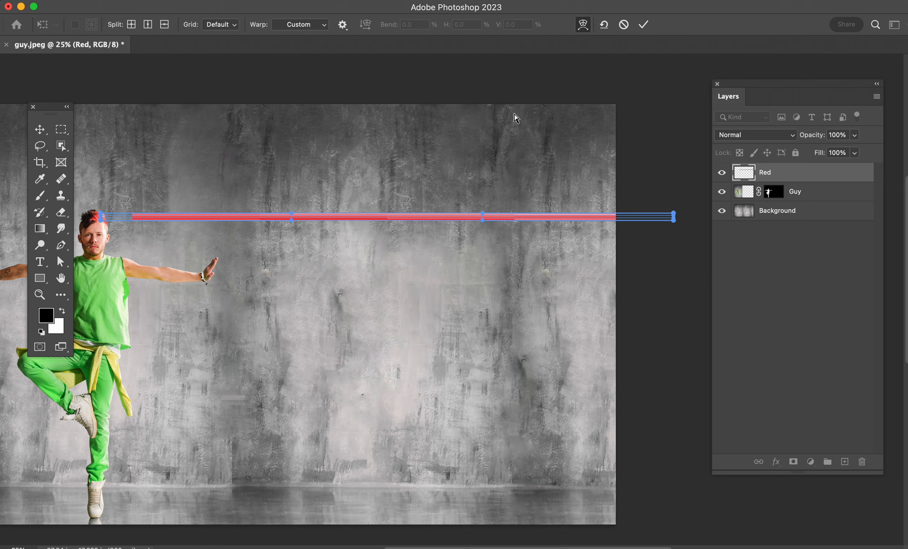
{"action": "left_click", "coordinate": [65, 132]}
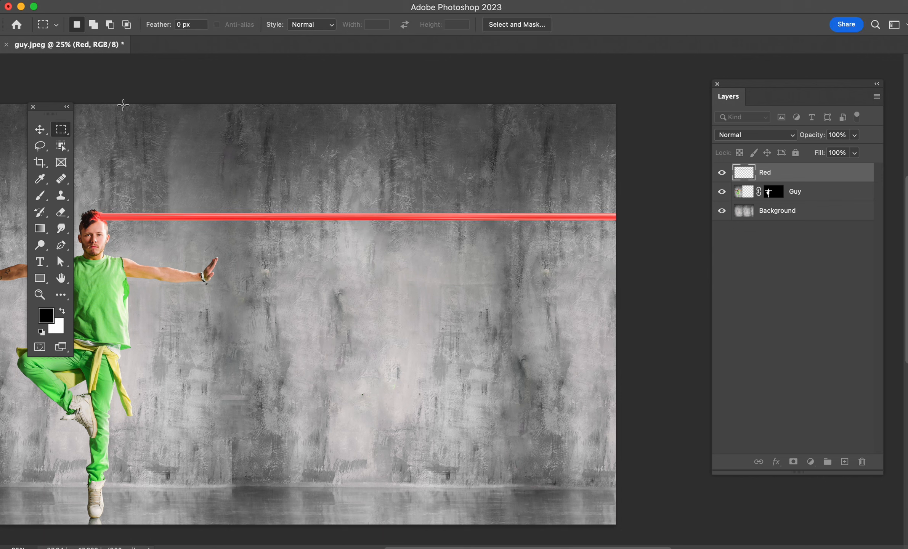
Step: Shorten the Red streak to 94.48% of its width with Free Transform, keeping its end beyond the canvas's right edge
{"action": "left_click", "coordinate": [42, 130]}
{"action": "key", "text": "super+t"}
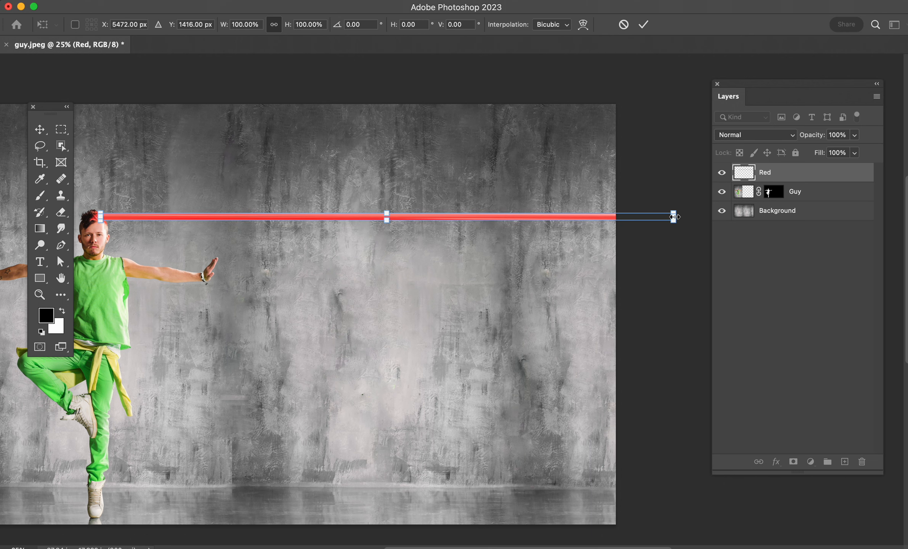
{"action": "left_click_drag", "start_coordinate": [673, 217], "coordinate": [642, 217]}
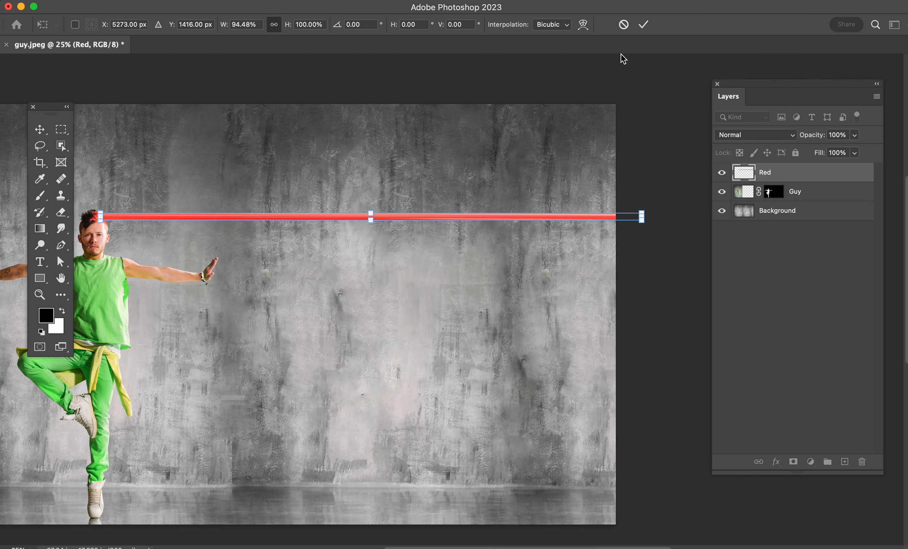
Step: Warp the far end of the Red streak upward into a widening, twisted curve
{"action": "left_click", "coordinate": [583, 25]}
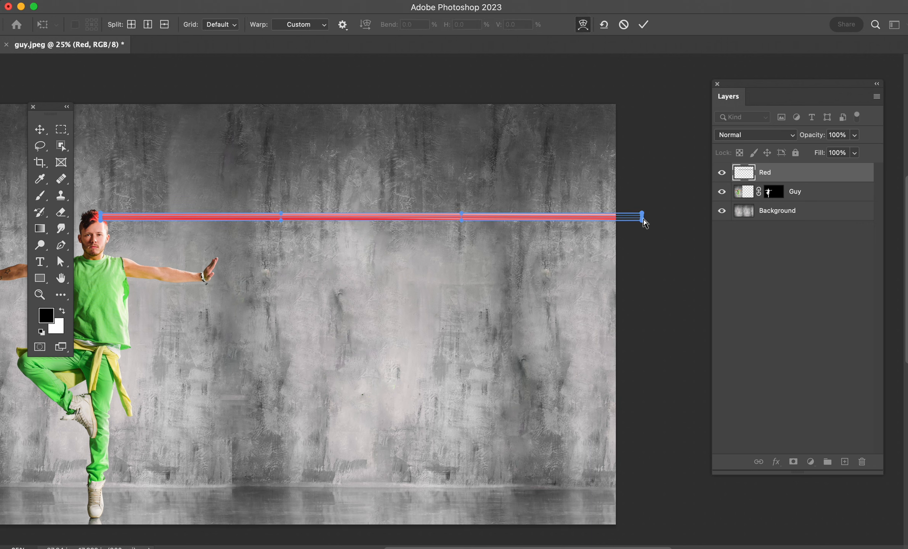
{"action": "left_click_drag", "start_coordinate": [643, 216], "coordinate": [566, 121]}
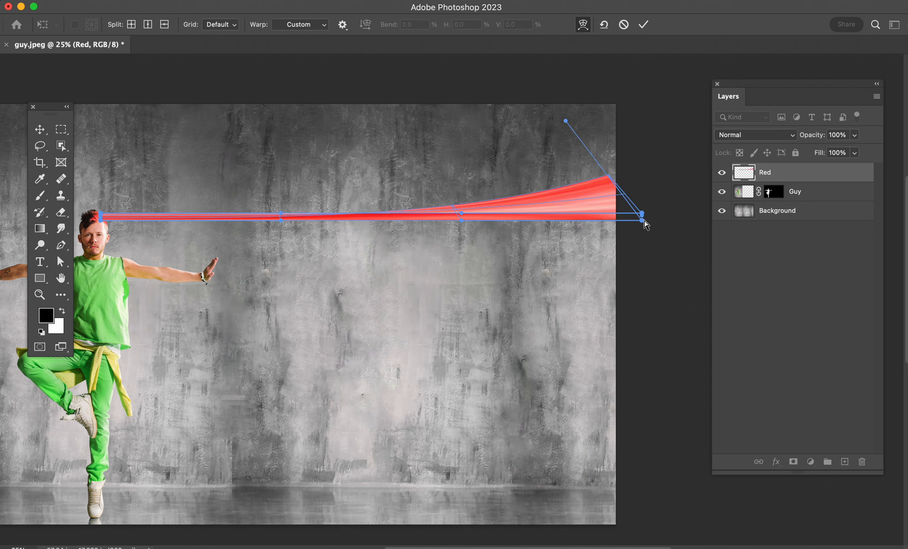
{"action": "left_click_drag", "start_coordinate": [642, 220], "coordinate": [554, 125]}
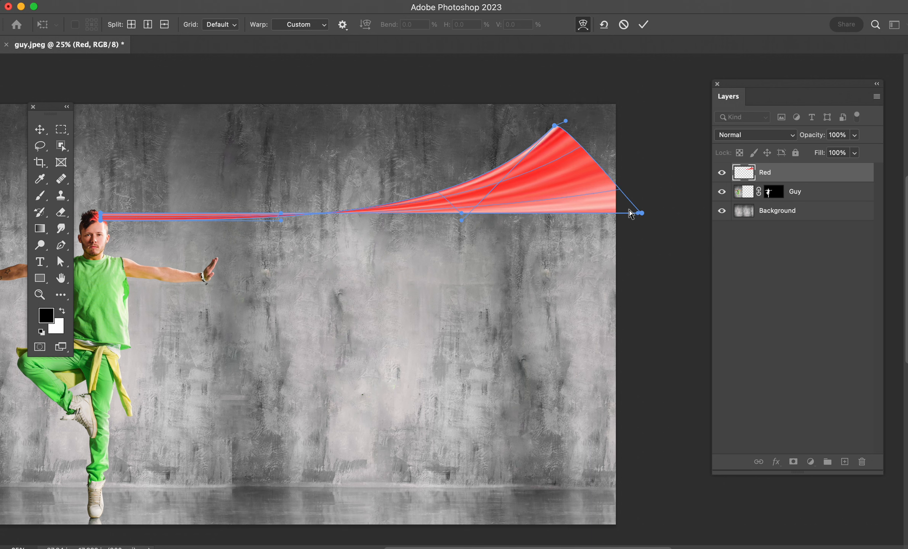
{"action": "left_click_drag", "start_coordinate": [631, 213], "coordinate": [558, 170]}
{"action": "left_click_drag", "start_coordinate": [642, 217], "coordinate": [494, 123]}
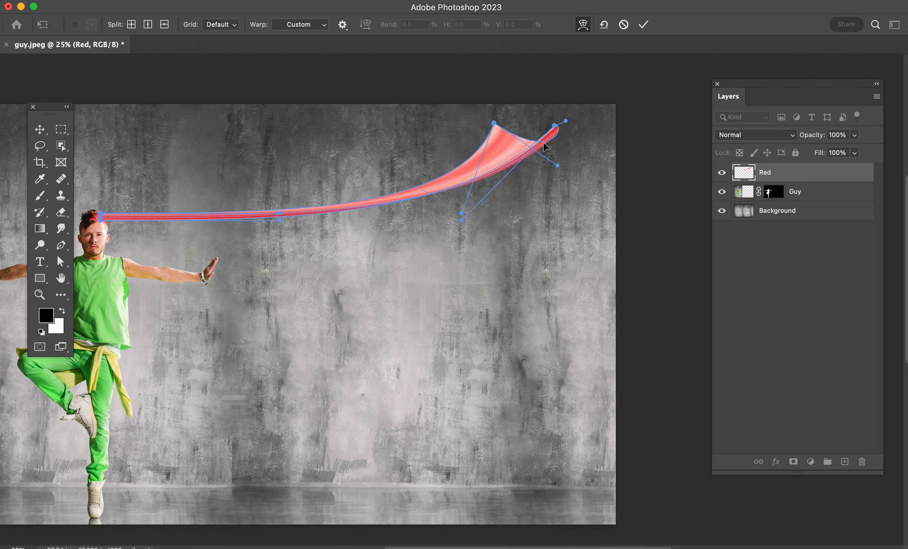
Step: Pull the corners of the warped end past the canvas's top edge, smooth the curve and apply the warp
{"action": "left_click_drag", "start_coordinate": [555, 126], "coordinate": [576, 108]}
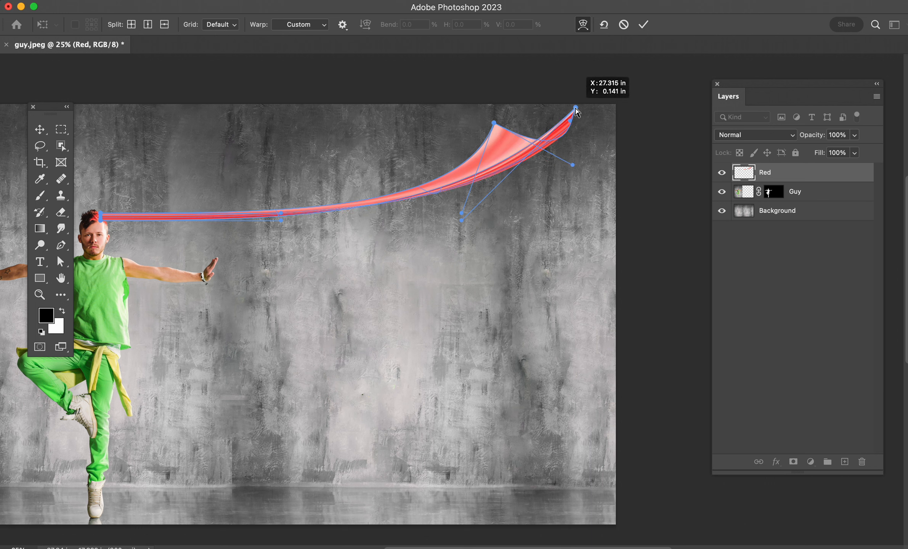
{"action": "left_click_drag", "start_coordinate": [493, 123], "coordinate": [529, 94]}
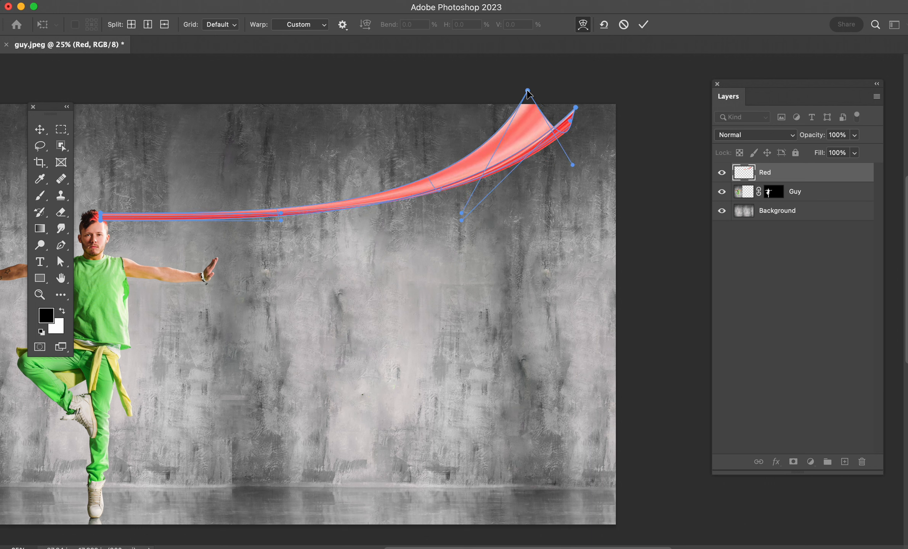
{"action": "left_click_drag", "start_coordinate": [564, 134], "coordinate": [618, 61]}
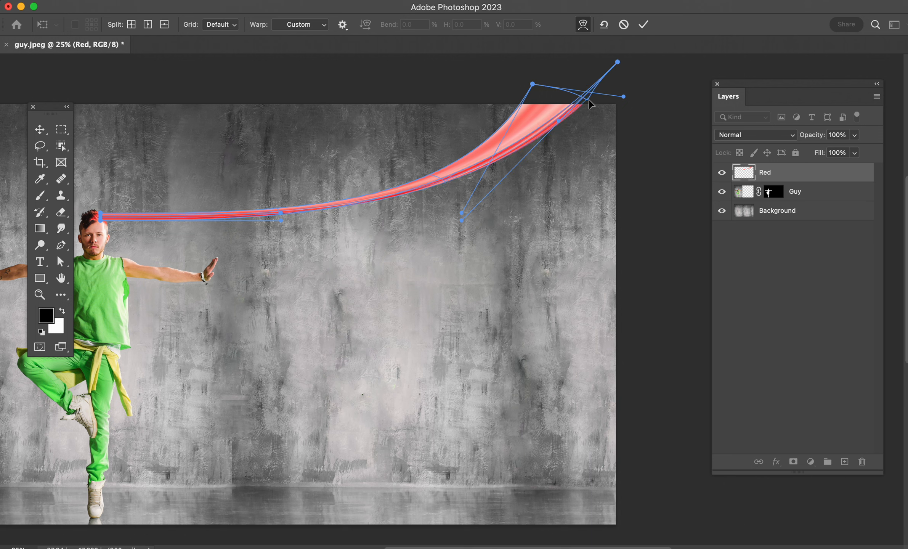
{"action": "left_click_drag", "start_coordinate": [588, 99], "coordinate": [602, 71]}
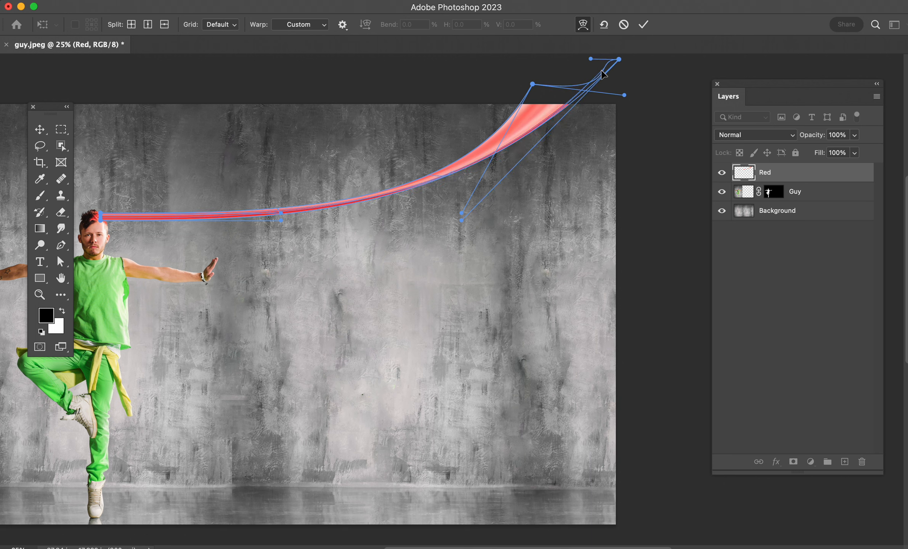
{"action": "key", "text": "Return"}
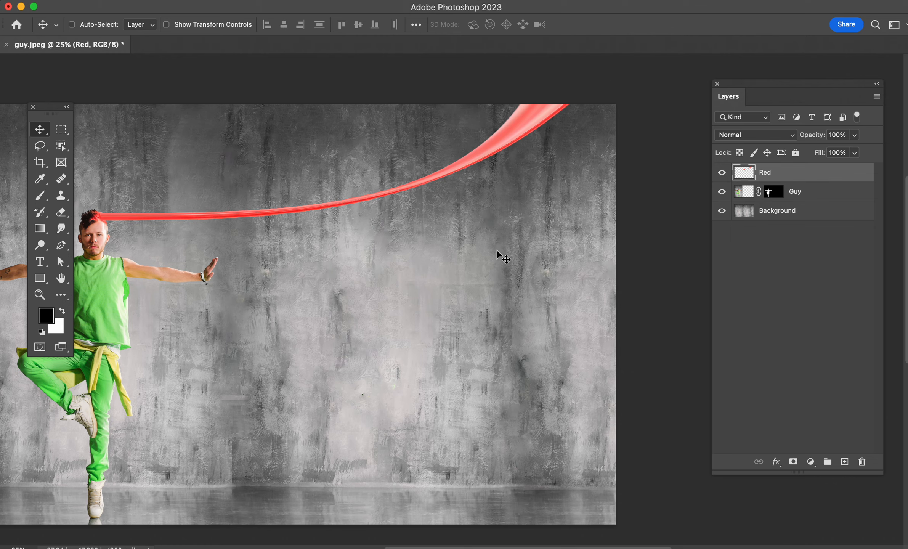
Step: Add a white layer mask to the Red layer
{"action": "left_click_drag", "start_coordinate": [283, 264], "coordinate": [560, 297]}
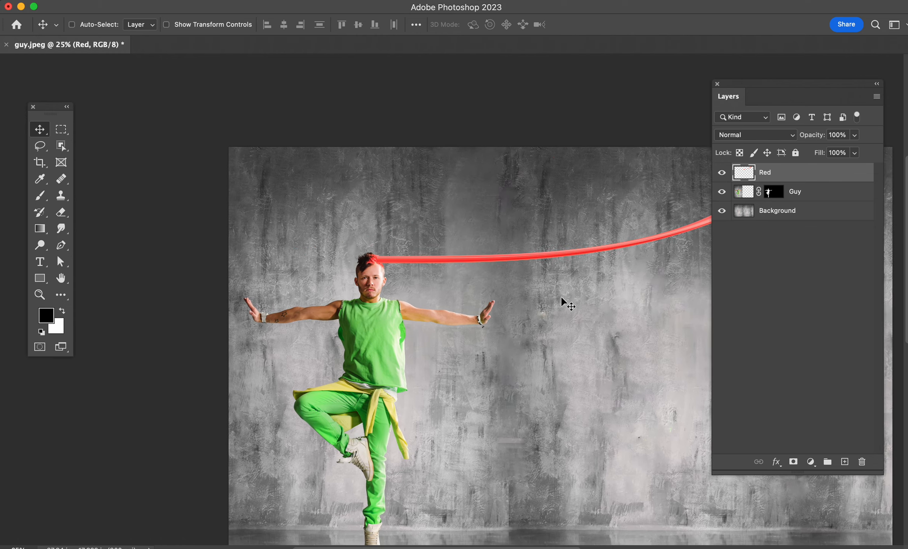
{"action": "key", "text": "super+plus"}
{"action": "key", "text": "super+plus"}
{"action": "key", "text": "super+plus"}
{"action": "key", "text": "super+plus"}
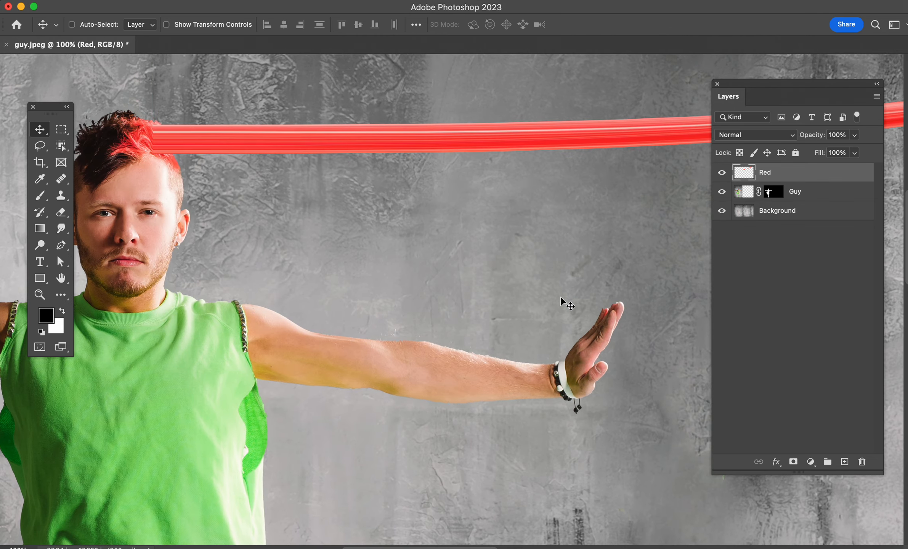
{"action": "scroll", "coordinate": [351, 237], "scroll_direction": "left", "scroll_amount": 5}
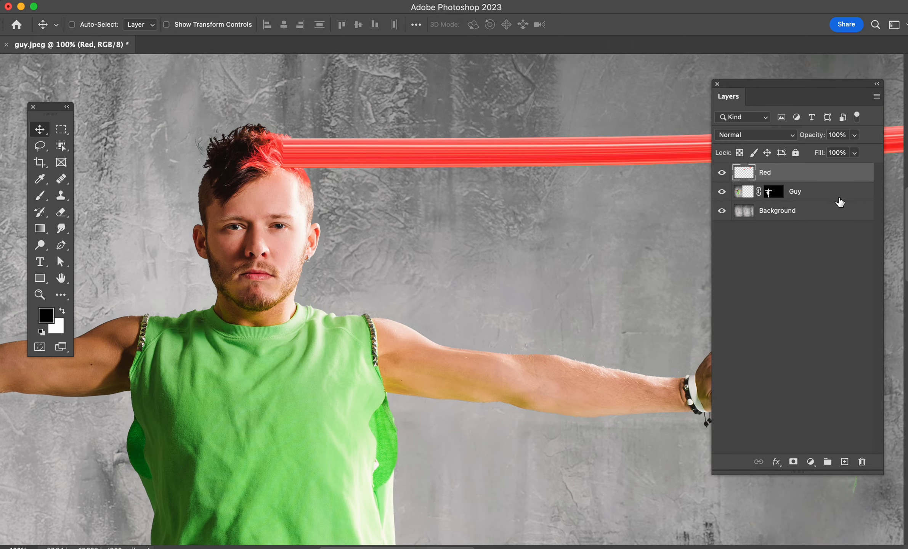
{"action": "left_click", "coordinate": [792, 463]}
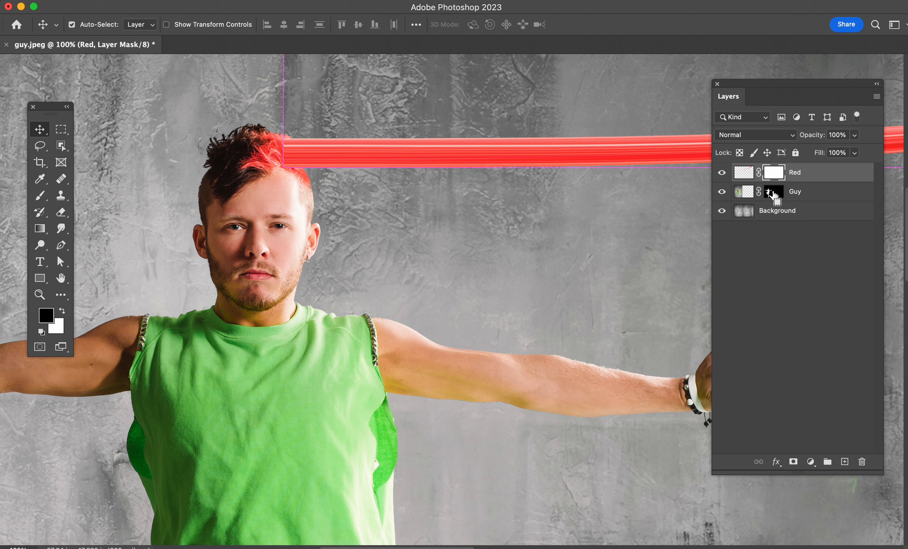
Step: Load the Guy layer's mask as a selection and paint black at brush size 200 on the Red mask over the hair
{"action": "left_click", "coordinate": [771, 195], "text": "super"}
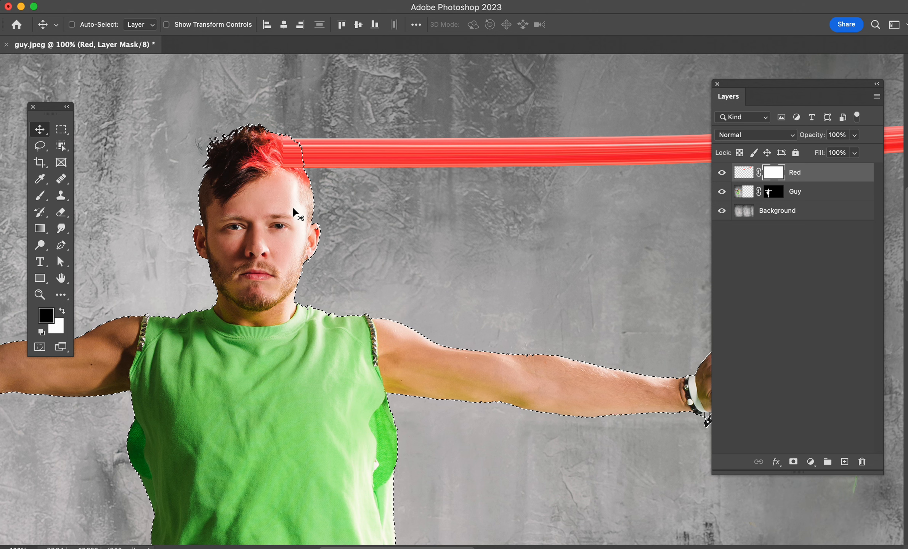
{"action": "key", "text": "b"}
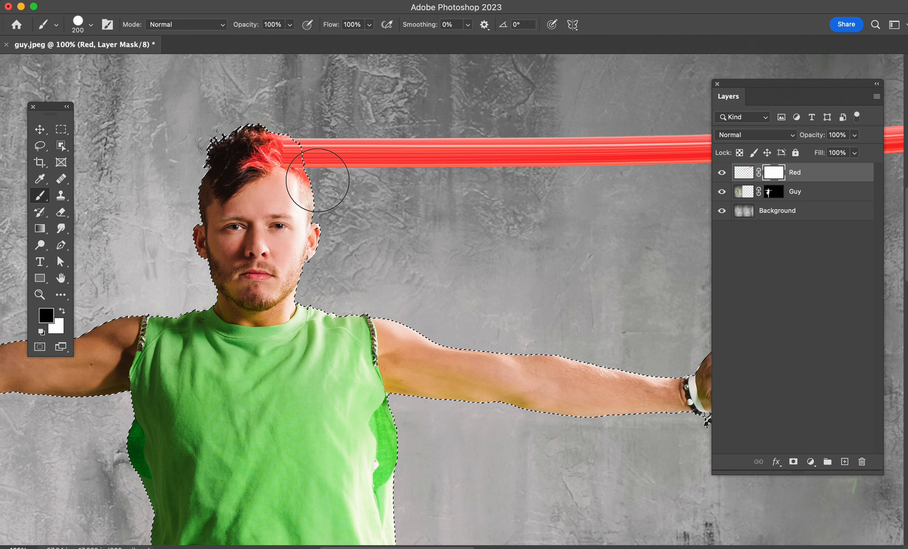
{"action": "mouse_move", "coordinate": [286, 169]}
{"action": "left_mouse_down"}
{"action": "mouse_move", "coordinate": [266, 151]}
{"action": "mouse_move", "coordinate": [296, 180]}
{"action": "mouse_move", "coordinate": [307, 227]}
{"action": "left_mouse_up"}
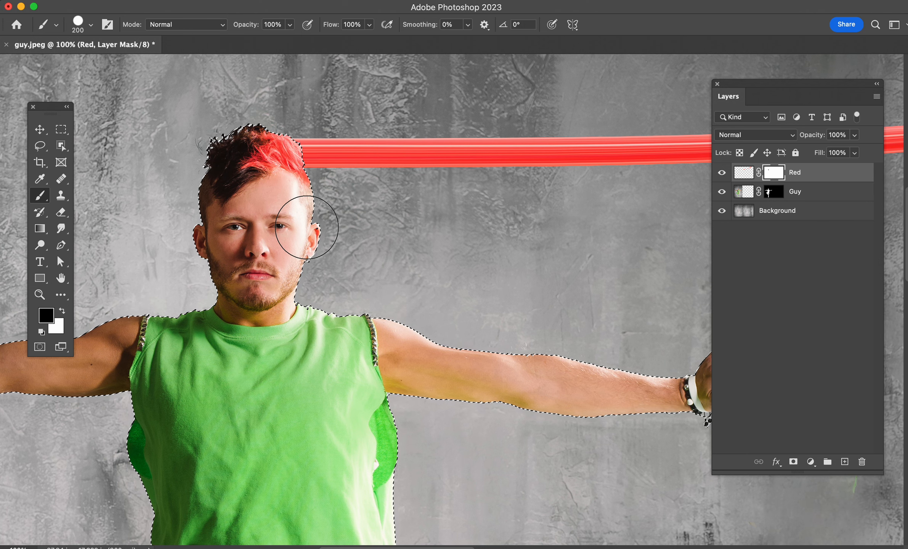
Step: Clear the selection and set up a 30 px white brush for refining the Red mask at the hair
{"action": "key", "text": "super+d"}
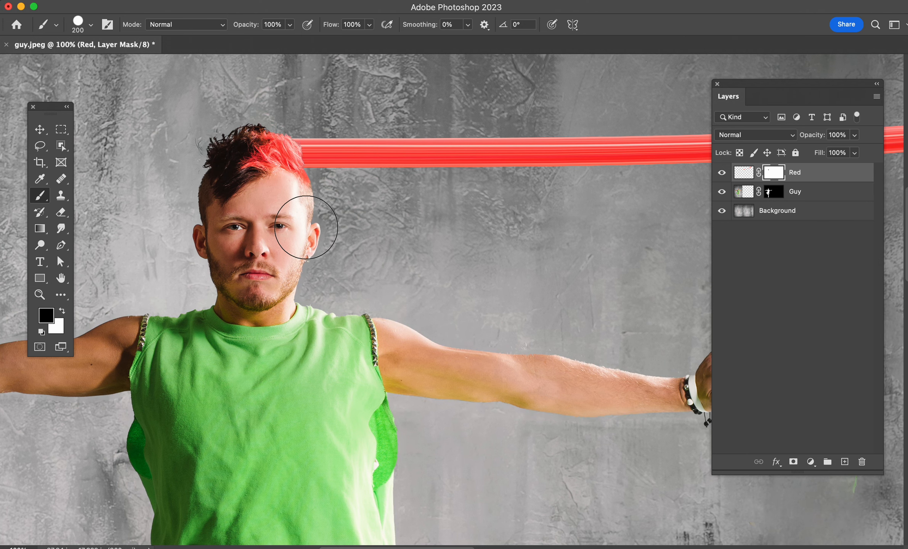
{"action": "key", "text": "super+equal"}
{"action": "key", "text": "super+equal"}
{"action": "key", "text": "space"}
{"action": "left_click_drag", "start_coordinate": [210, 164], "coordinate": [430, 371]}
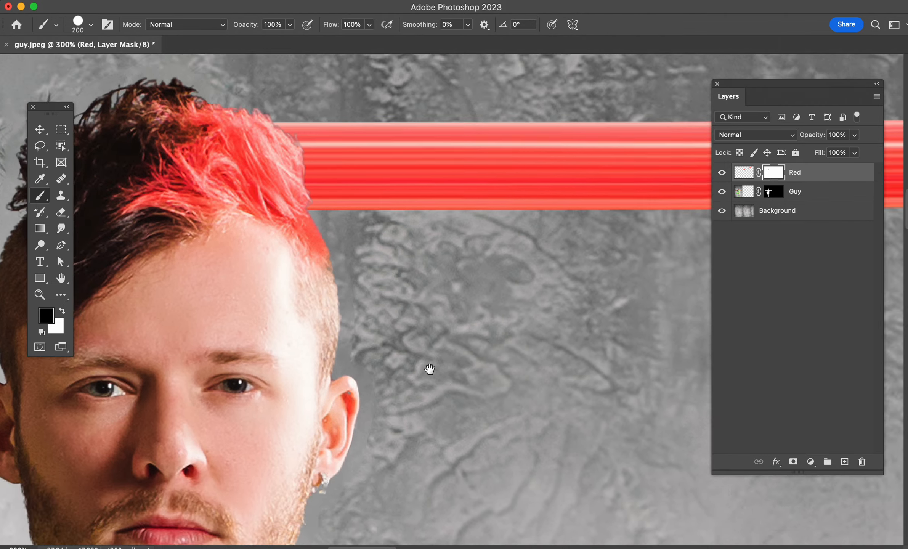
{"action": "key", "text": "bracketleft"}
{"action": "key", "text": "bracketleft"}
{"action": "key", "text": "bracketleft"}
{"action": "key", "text": "bracketleft"}
{"action": "key", "text": "bracketleft"}
{"action": "key", "text": "bracketleft"}
{"action": "key", "text": "bracketleft"}
{"action": "key", "text": "bracketleft"}
{"action": "key", "text": "bracketleft"}
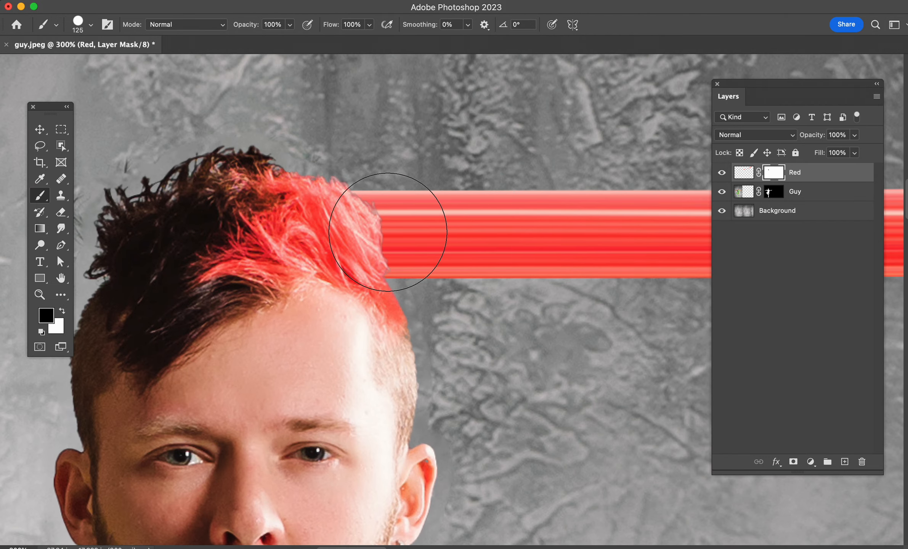
{"action": "key", "text": "bracketleft"}
{"action": "key", "text": "bracketleft"}
{"action": "key", "text": "bracketleft"}
{"action": "key", "text": "x"}
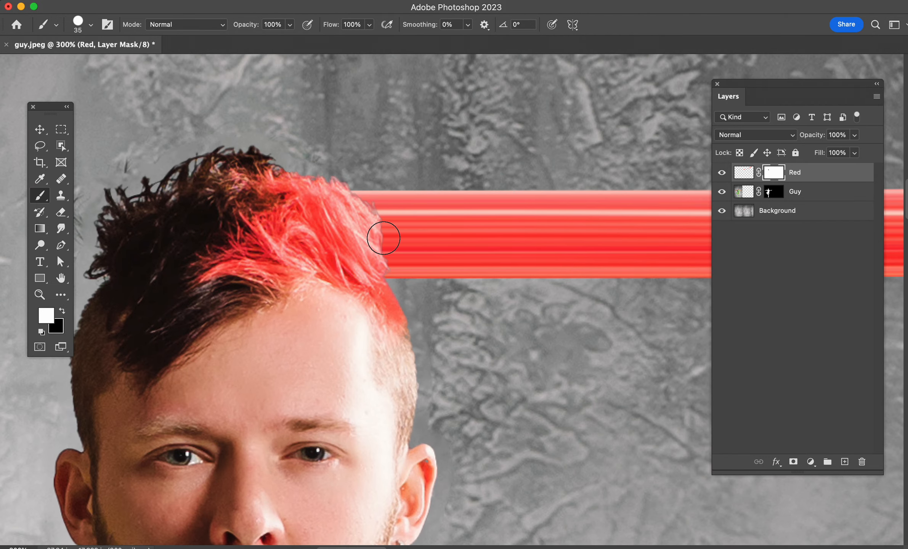
{"action": "key", "text": "bracketleft"}
Step: Soften the brush, lower its flow to 53% and then 1%, and paint the Red mask to blend the streak's start into the hair
{"action": "right_click", "coordinate": [385, 237]}
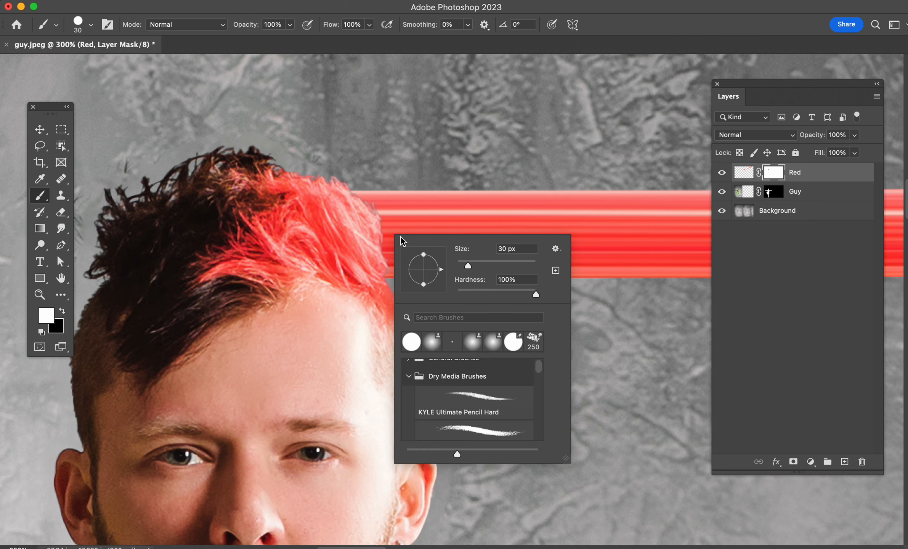
{"action": "left_click_drag", "start_coordinate": [483, 291], "coordinate": [416, 281]}
{"action": "left_click", "coordinate": [333, 30]}
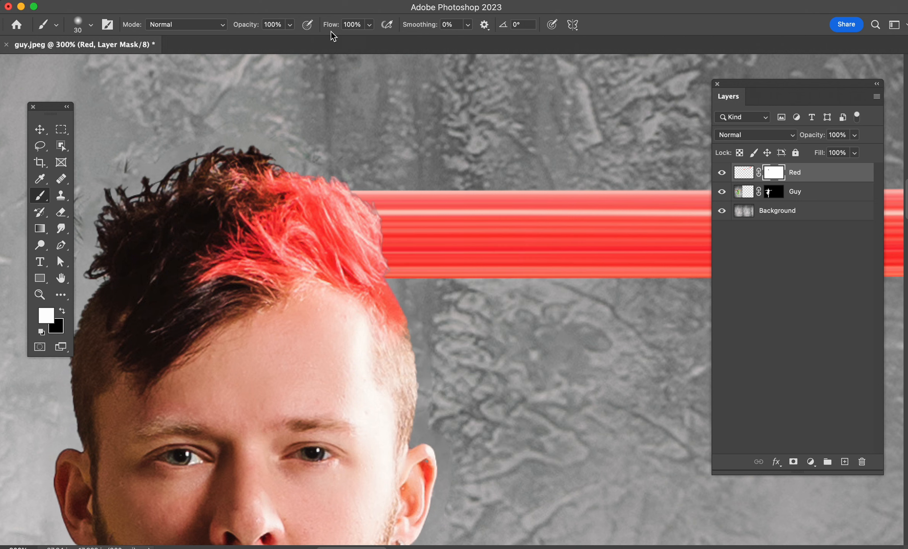
{"action": "left_click_drag", "start_coordinate": [333, 31], "coordinate": [307, 28]}
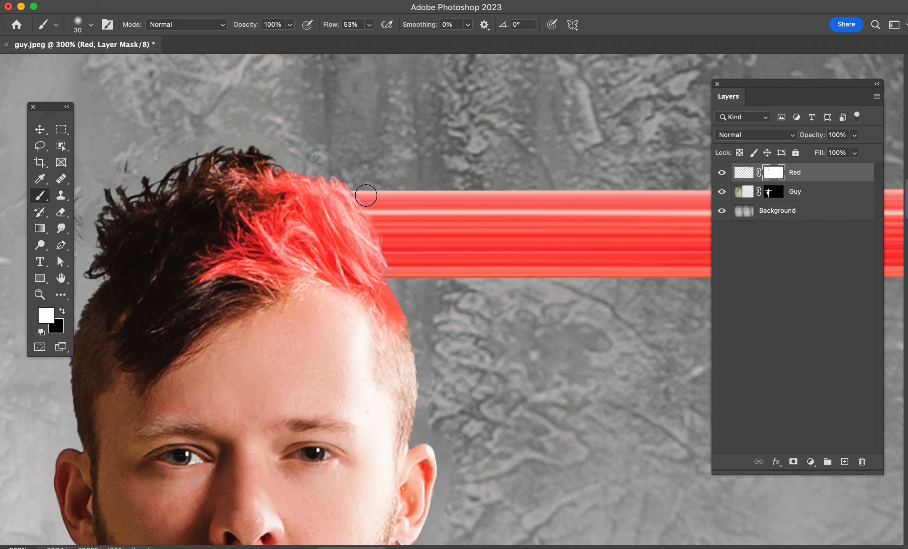
{"action": "mouse_move", "coordinate": [383, 218]}
{"action": "left_mouse_down"}
{"action": "mouse_move", "coordinate": [388, 244]}
{"action": "mouse_move", "coordinate": [408, 258]}
{"action": "mouse_move", "coordinate": [383, 265]}
{"action": "mouse_move", "coordinate": [407, 237]}
{"action": "mouse_move", "coordinate": [391, 245]}
{"action": "mouse_move", "coordinate": [398, 234]}
{"action": "mouse_move", "coordinate": [373, 200]}
{"action": "left_mouse_up"}
{"action": "left_click_drag", "start_coordinate": [330, 27], "coordinate": [297, 27]}
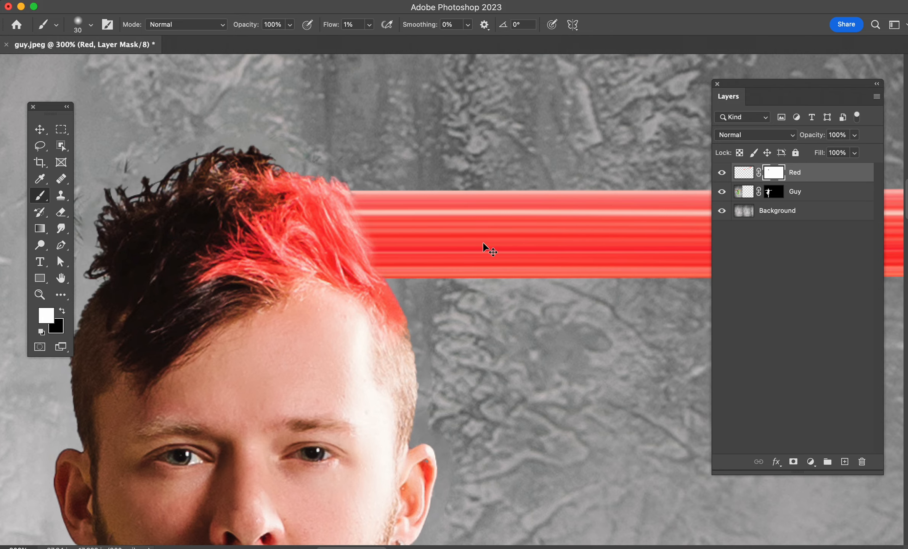
Step: On the Guy layer's image, select a narrow vertical strip of the green shirt from below the armpit down to the hem
{"action": "key", "text": "super+1"}
{"action": "key", "text": "super+minus"}
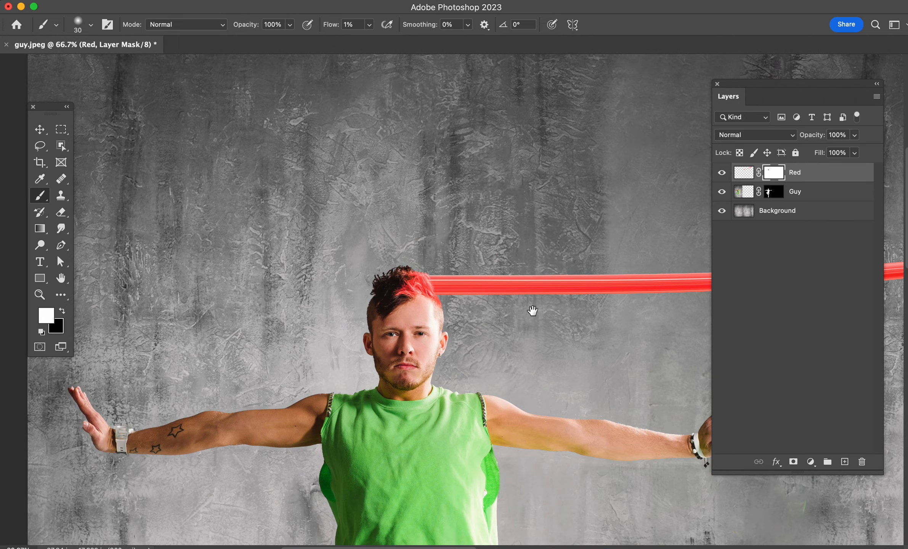
{"action": "left_click_drag", "start_coordinate": [531, 310], "coordinate": [420, 163]}
{"action": "key", "text": "v"}
{"action": "scroll", "coordinate": [491, 264], "scroll_direction": "down", "scroll_amount": 3}
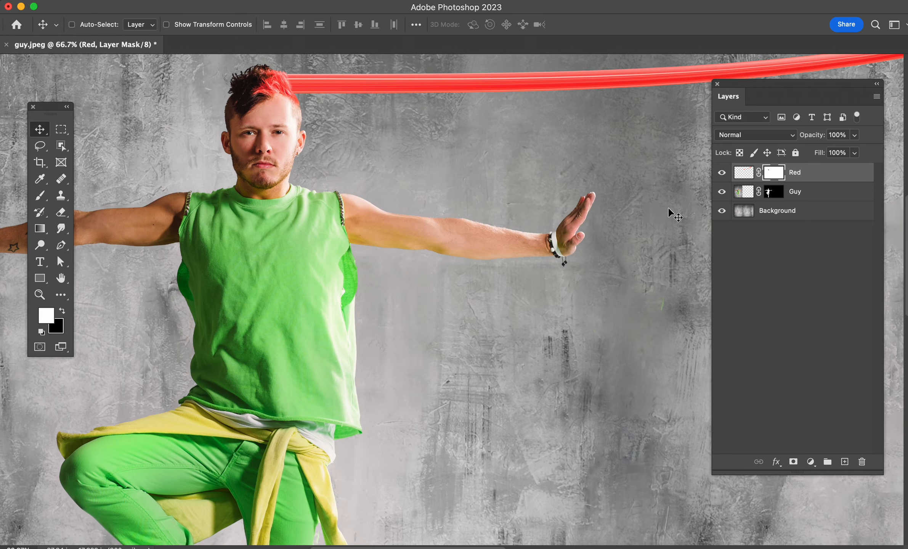
{"action": "left_click", "coordinate": [741, 194]}
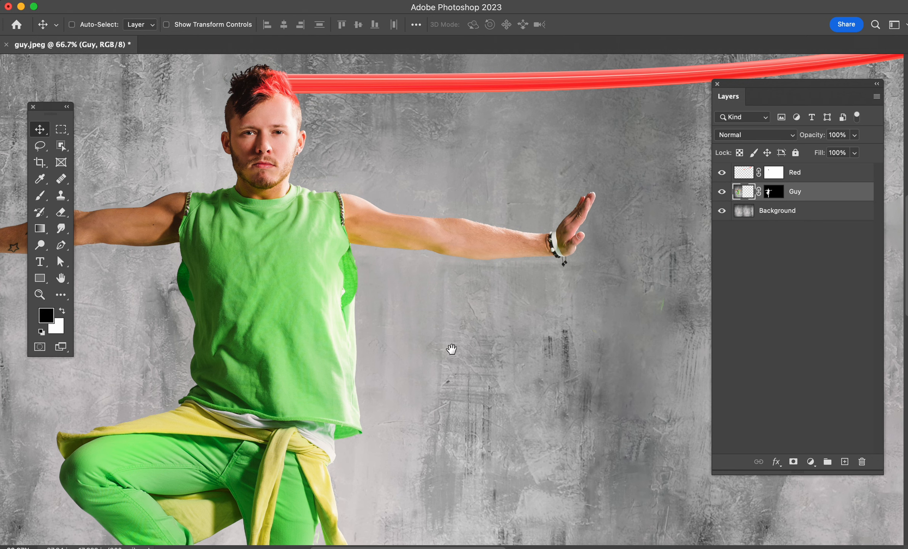
{"action": "left_click_drag", "start_coordinate": [446, 351], "coordinate": [477, 322]}
{"action": "key", "text": "m"}
{"action": "scroll", "coordinate": [389, 227], "scroll_direction": "down", "scroll_amount": 2}
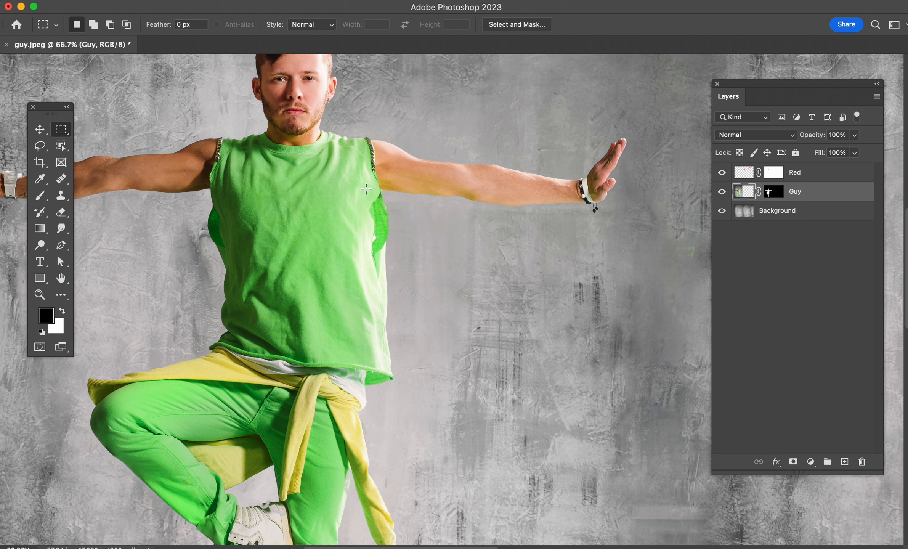
{"action": "left_click_drag", "start_coordinate": [366, 188], "coordinate": [369, 363]}
{"action": "left_click_drag", "start_coordinate": [386, 358], "coordinate": [373, 367]}
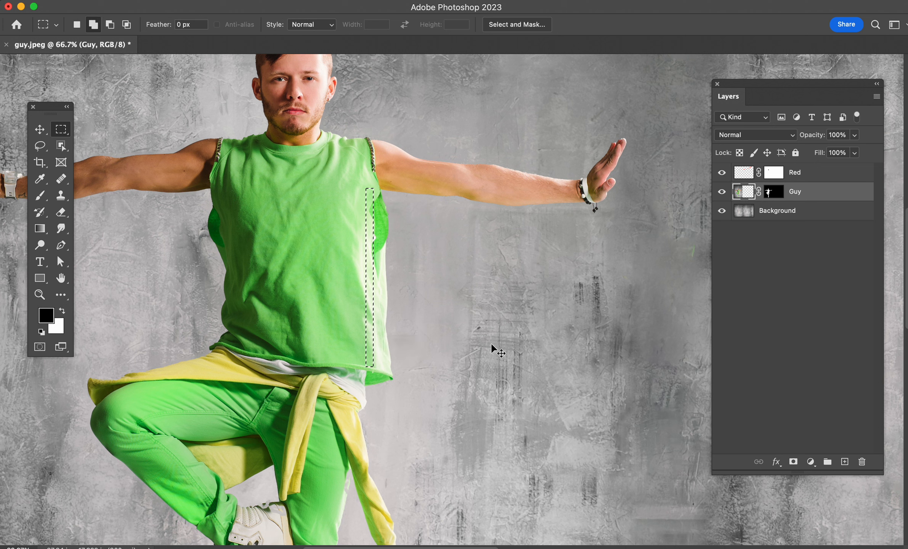
Step: Copy the selected shirt strip to a new layer and name it Green Shirt
{"action": "key", "text": "super+j"}
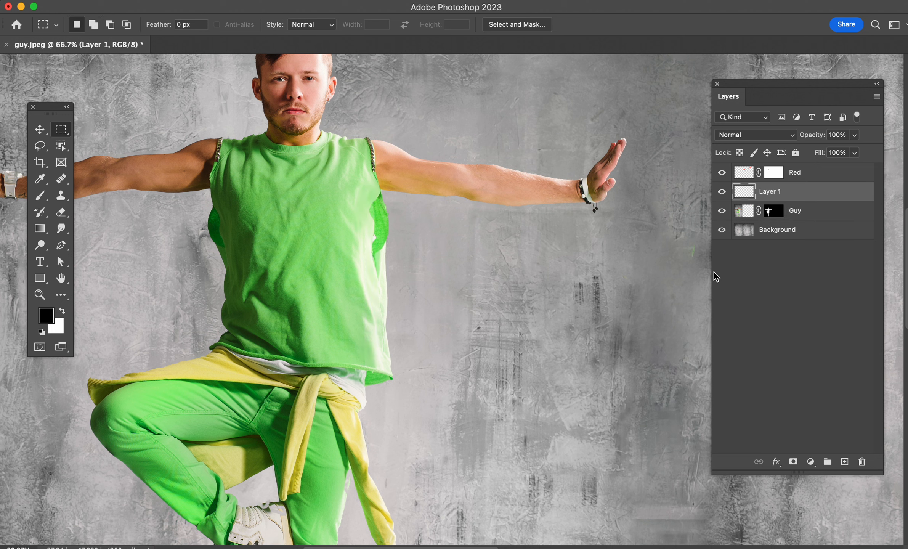
{"action": "double_click", "coordinate": [772, 191]}
{"action": "type", "text": "Green Shirt"}
{"action": "left_click", "coordinate": [823, 193]}
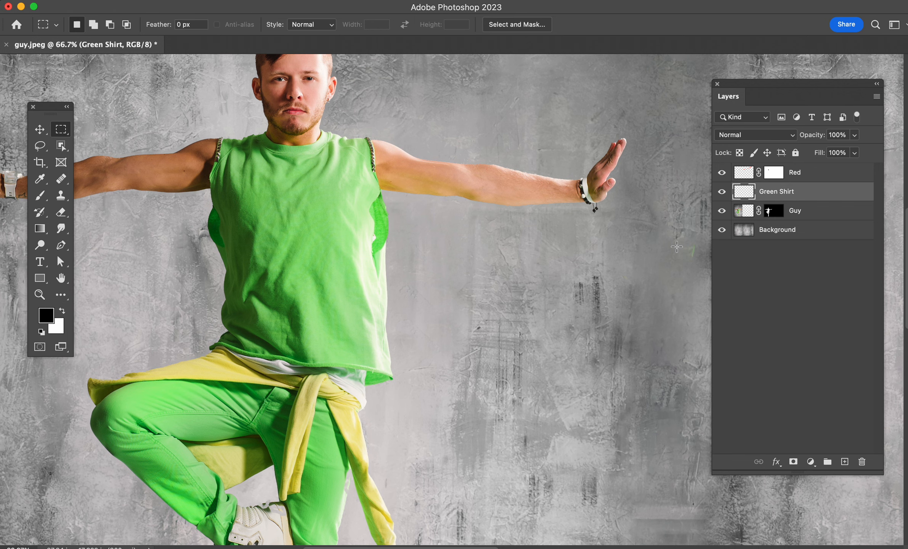
Step: Stretch the Green Shirt strip horizontally with Free Transform until it extends beyond the far edge of the canvas
{"action": "key", "text": "super+t"}
{"action": "key", "text": "super+minus"}
{"action": "key", "text": "super+minus"}
{"action": "key", "text": "super+minus"}
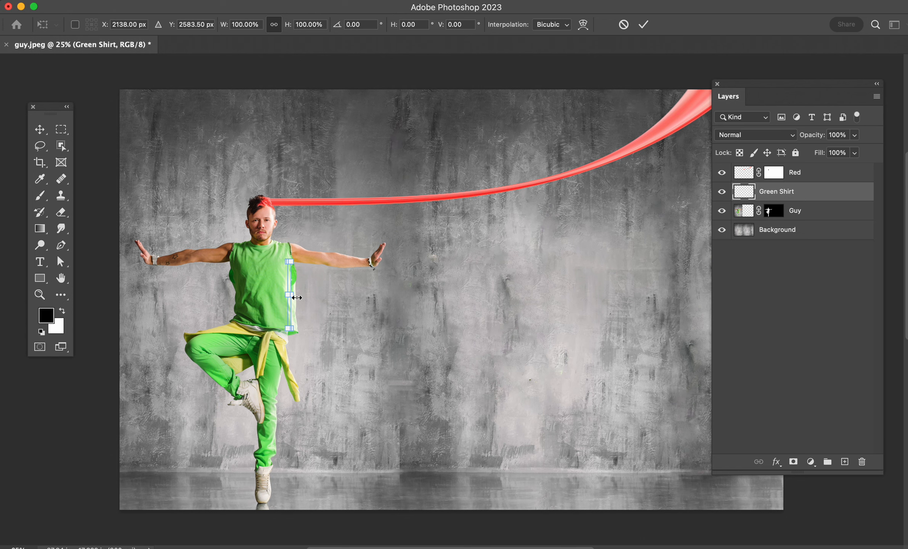
{"action": "left_click_drag", "start_coordinate": [294, 296], "coordinate": [853, 325]}
{"action": "key", "text": "Return"}
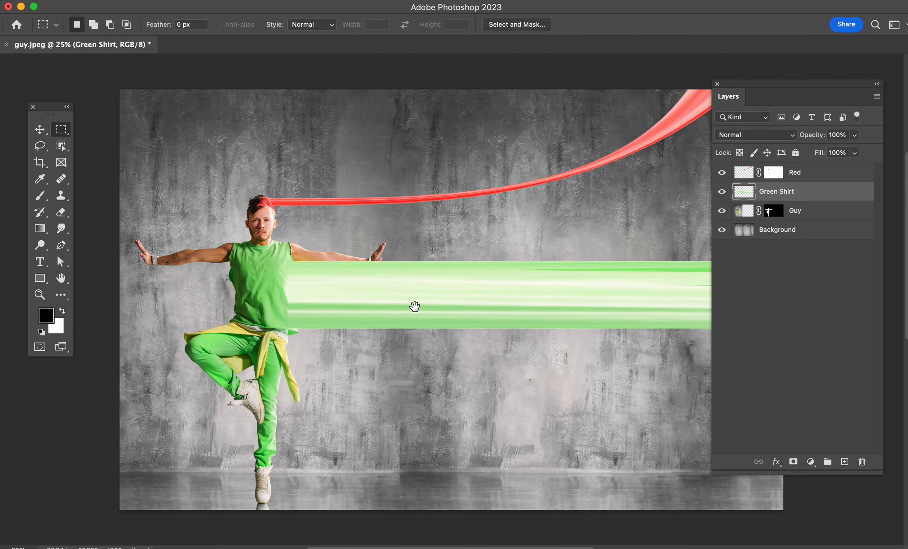
Step: Warp the far end of the Green Shirt ribbon upward into a widening curve that crosses the red streak
{"action": "left_click_drag", "start_coordinate": [414, 306], "coordinate": [309, 294]}
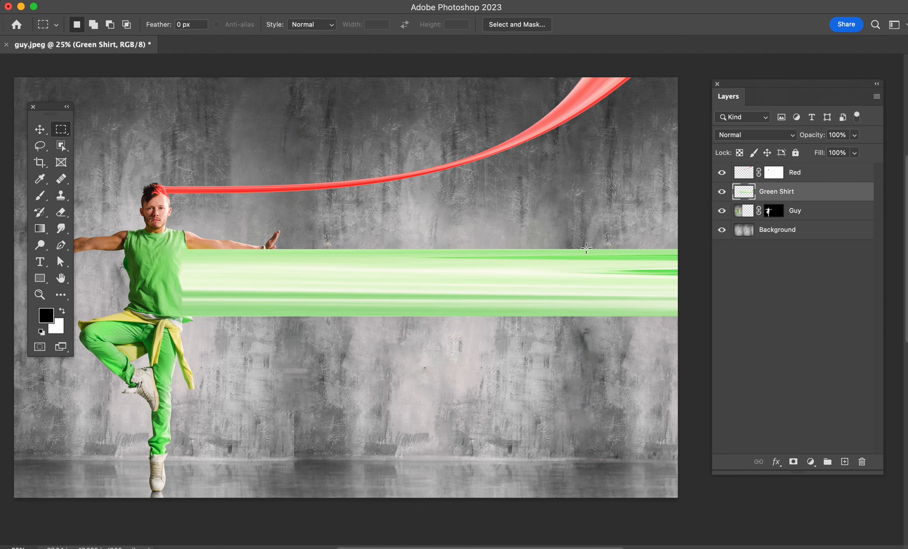
{"action": "key", "text": "super+t"}
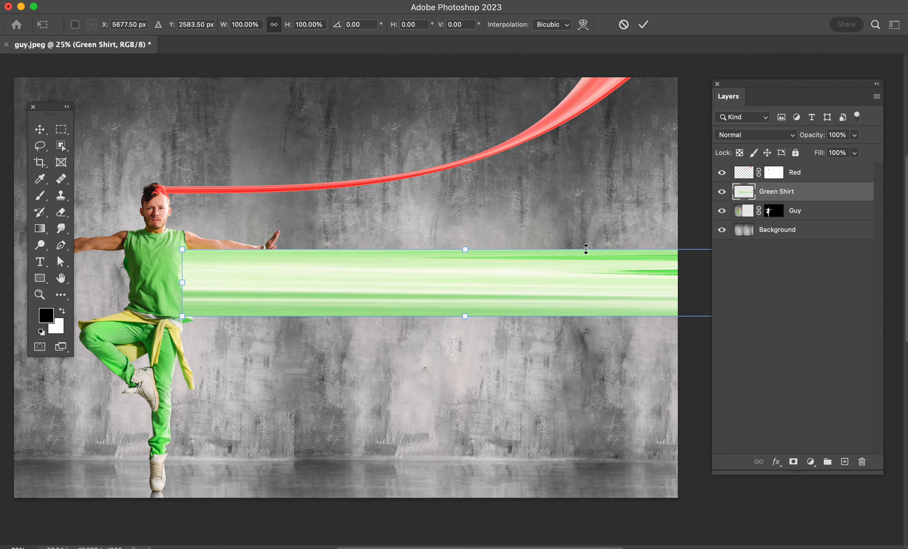
{"action": "left_click", "coordinate": [582, 26]}
{"action": "left_click_drag", "start_coordinate": [519, 372], "coordinate": [452, 361]}
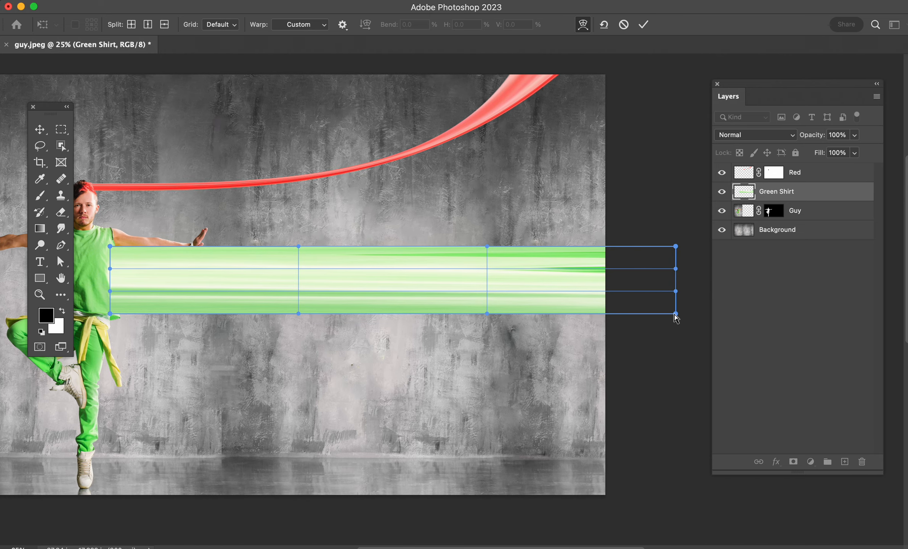
{"action": "left_click_drag", "start_coordinate": [675, 313], "coordinate": [587, 199]}
{"action": "left_click_drag", "start_coordinate": [669, 271], "coordinate": [419, 99]}
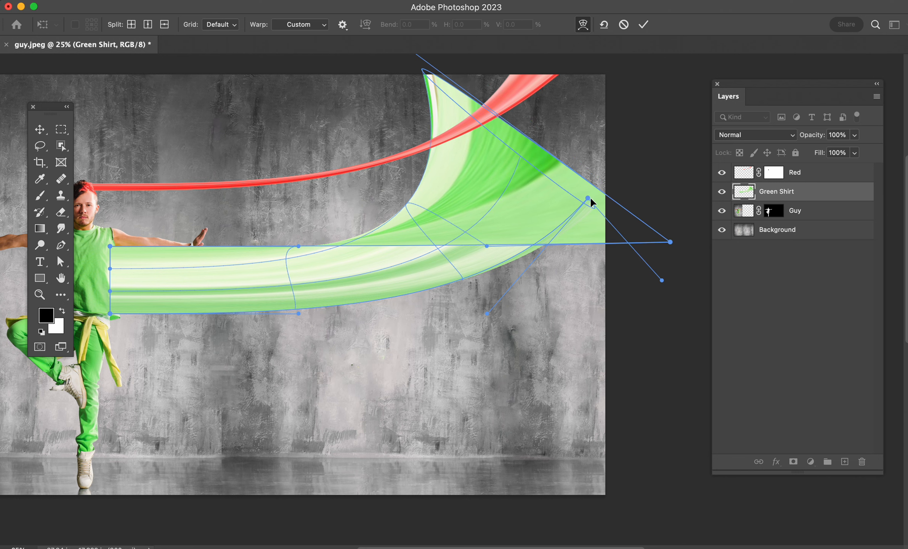
Step: Pull the warped corners of the Green Shirt ribbon up past the canvas's top edge, lift its lower edge and apply the warp
{"action": "left_click_drag", "start_coordinate": [590, 198], "coordinate": [567, 132]}
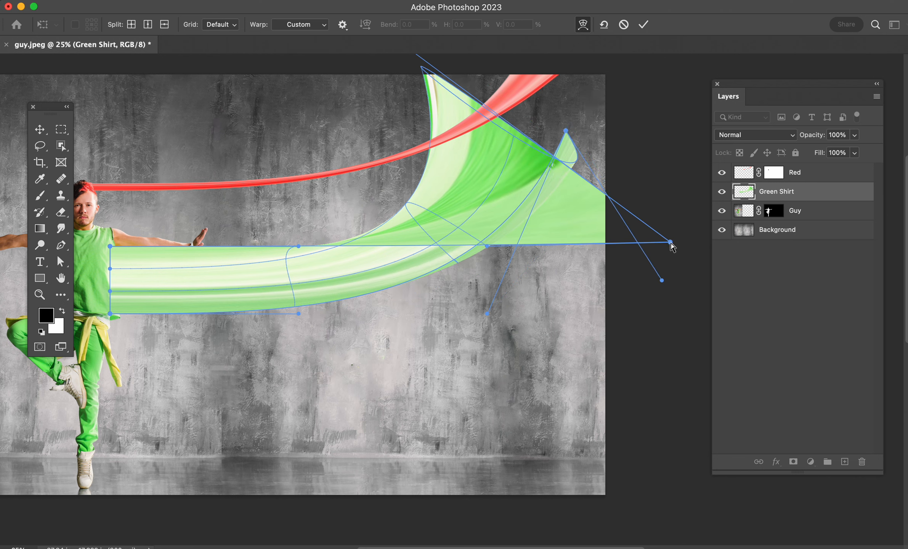
{"action": "left_click_drag", "start_coordinate": [672, 247], "coordinate": [385, 67]}
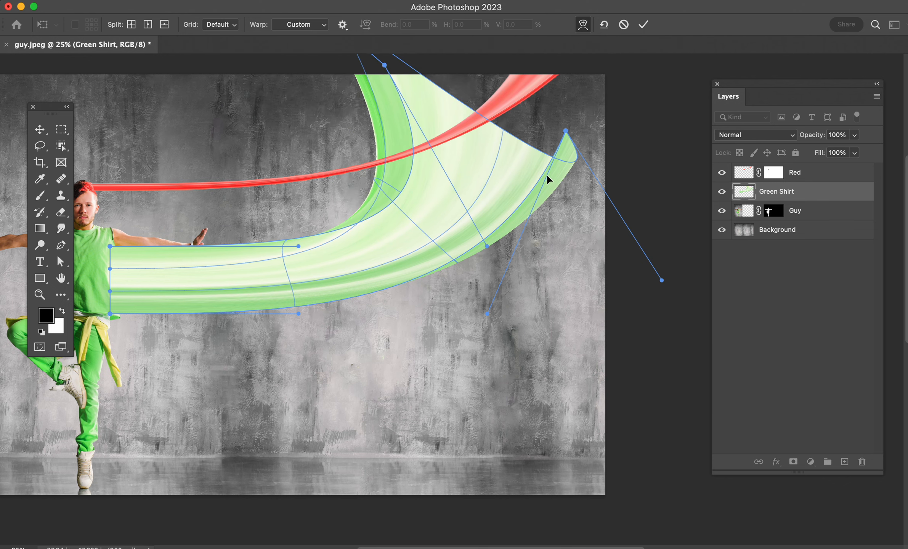
{"action": "left_click_drag", "start_coordinate": [563, 168], "coordinate": [557, 122]}
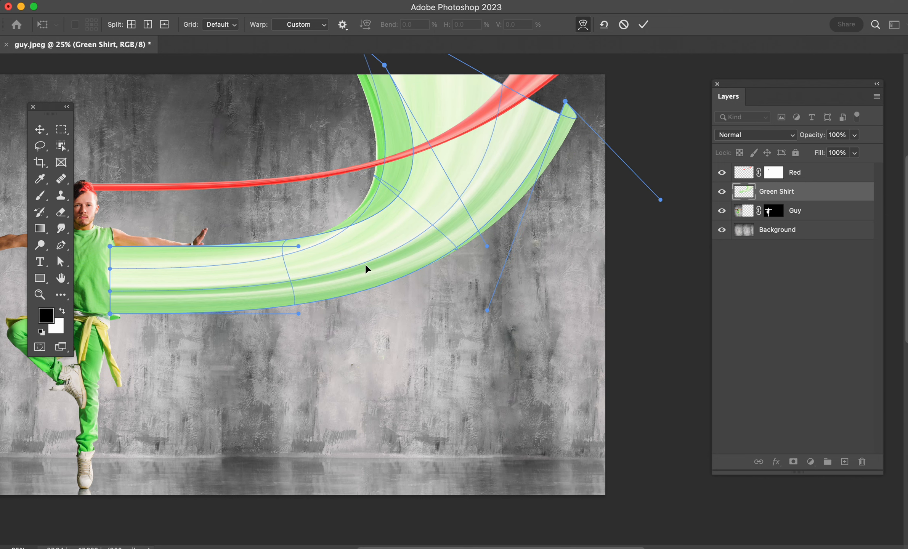
{"action": "left_click_drag", "start_coordinate": [404, 264], "coordinate": [461, 200]}
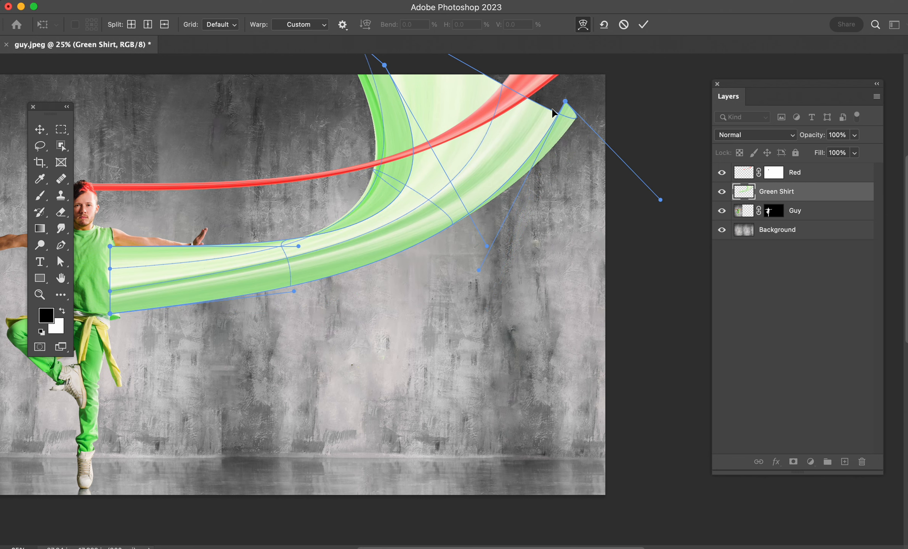
{"action": "left_click_drag", "start_coordinate": [568, 108], "coordinate": [535, 77]}
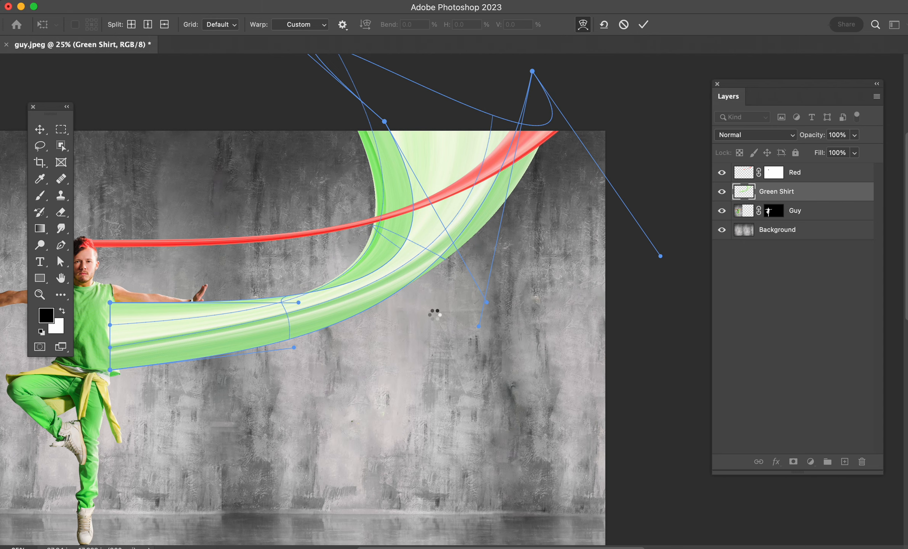
{"action": "key", "text": "Return"}
Step: Load the Guy layer's mask as a selection and add a layer mask from it to Green Shirt
{"action": "left_click_drag", "start_coordinate": [264, 385], "coordinate": [585, 323]}
{"action": "key", "text": "super+plus"}
{"action": "key", "text": "super+plus"}
{"action": "key", "text": "super+plus"}
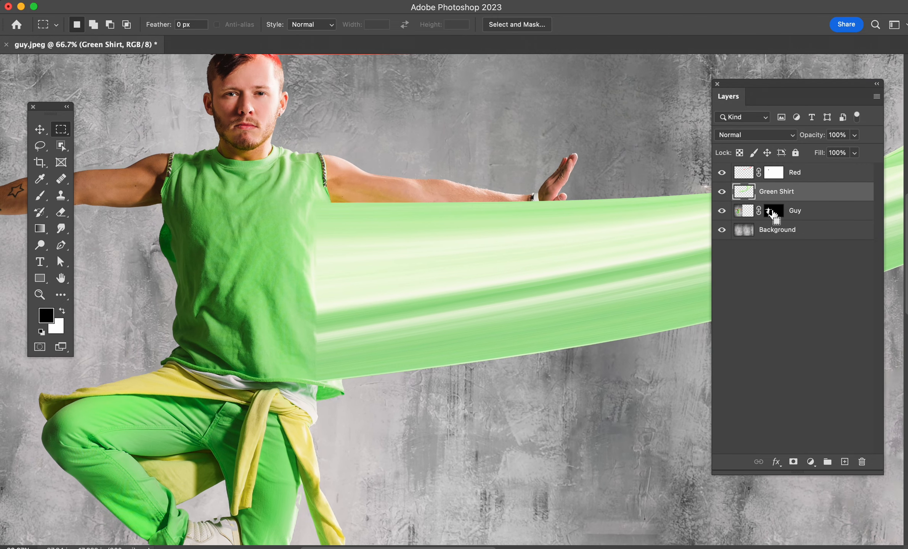
{"action": "left_click", "coordinate": [772, 214], "text": "super"}
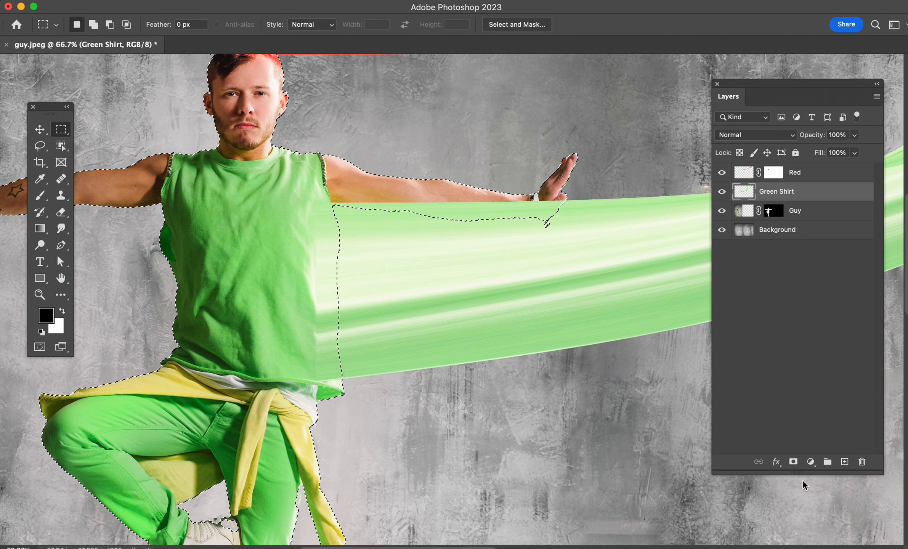
{"action": "left_click", "coordinate": [793, 462]}
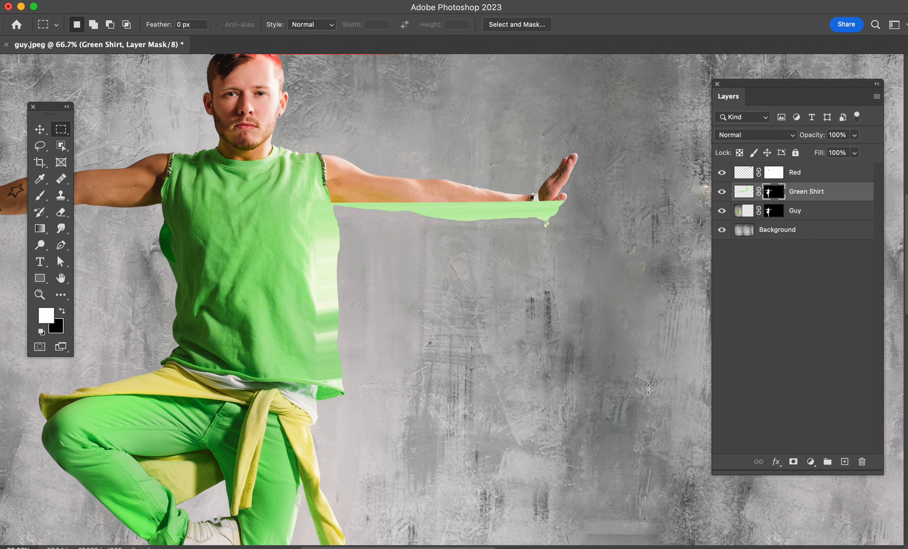
Step: Invert the Green Shirt mask and paint it white at brush size 70 and 1% flow to blend the ribbon into the shirt's edge
{"action": "key", "text": "super+i"}
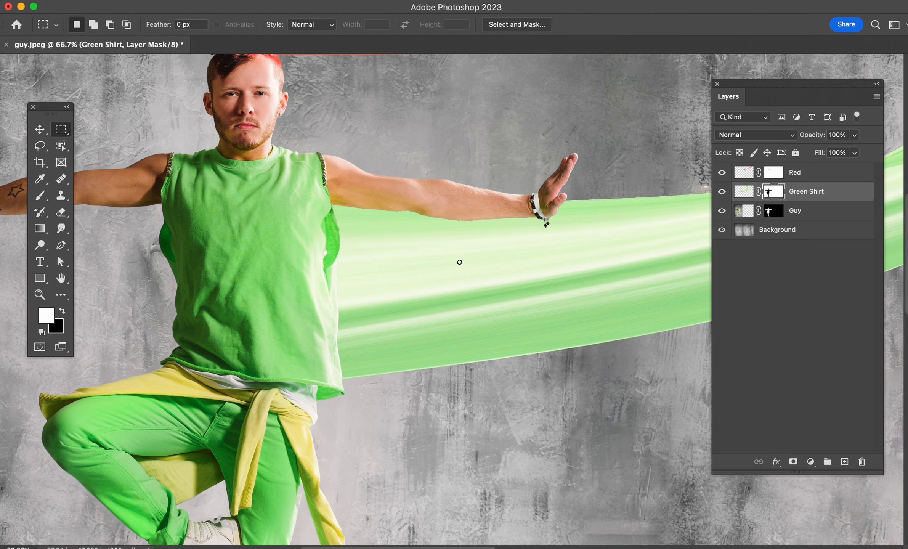
{"action": "key", "text": "b"}
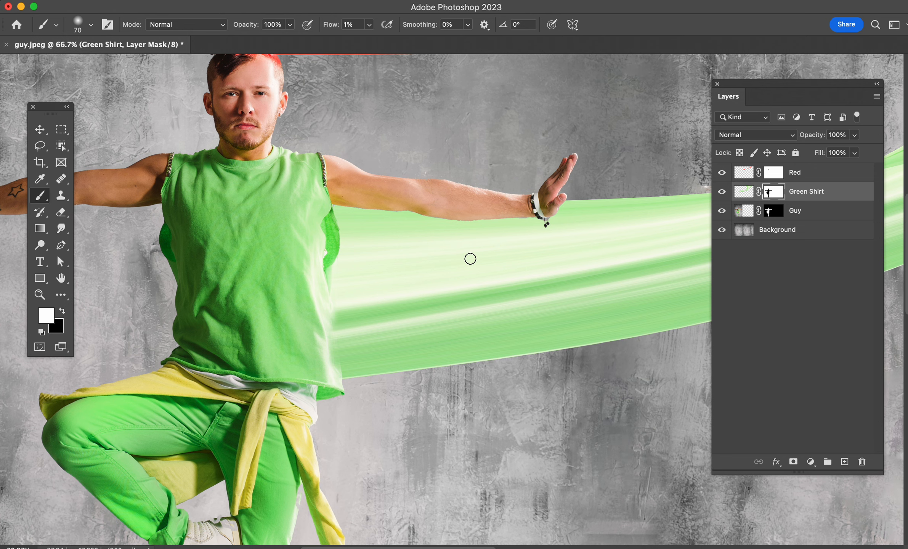
Step: On the Guy layer's image, select a very thin vertical strip across the hanging sleeve of the yellow garment
{"action": "key", "text": "v"}
{"action": "scroll", "coordinate": [479, 334], "scroll_direction": "down", "scroll_amount": 10}
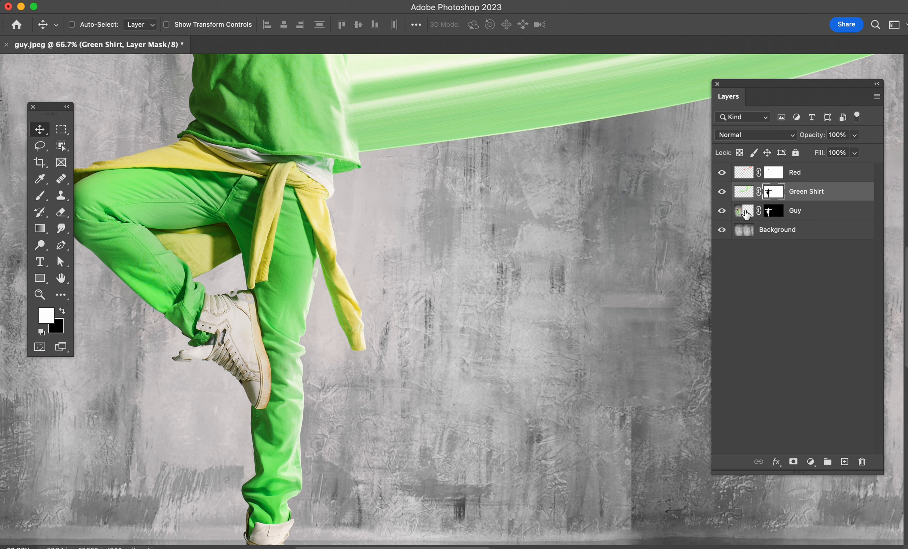
{"action": "left_click", "coordinate": [746, 214]}
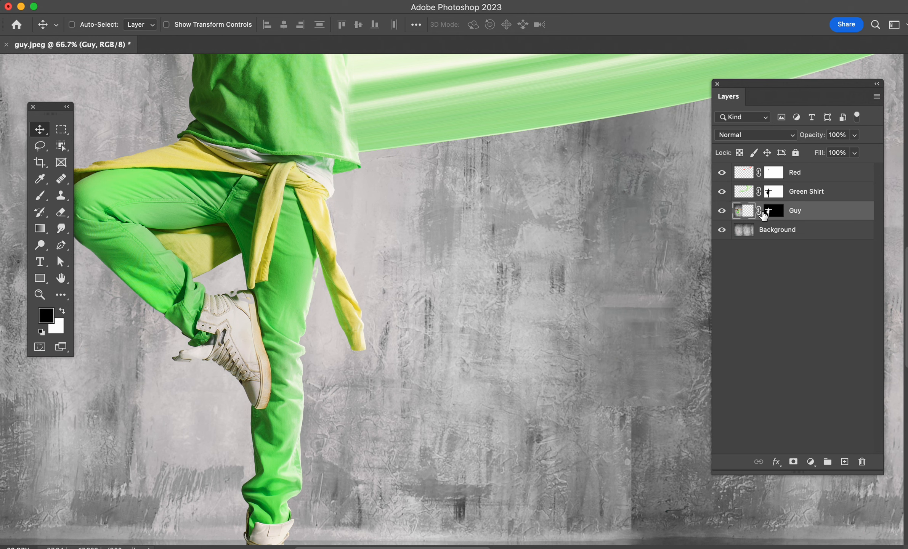
{"action": "scroll", "coordinate": [396, 336], "scroll_direction": "left", "scroll_amount": 2}
{"action": "key", "text": "m"}
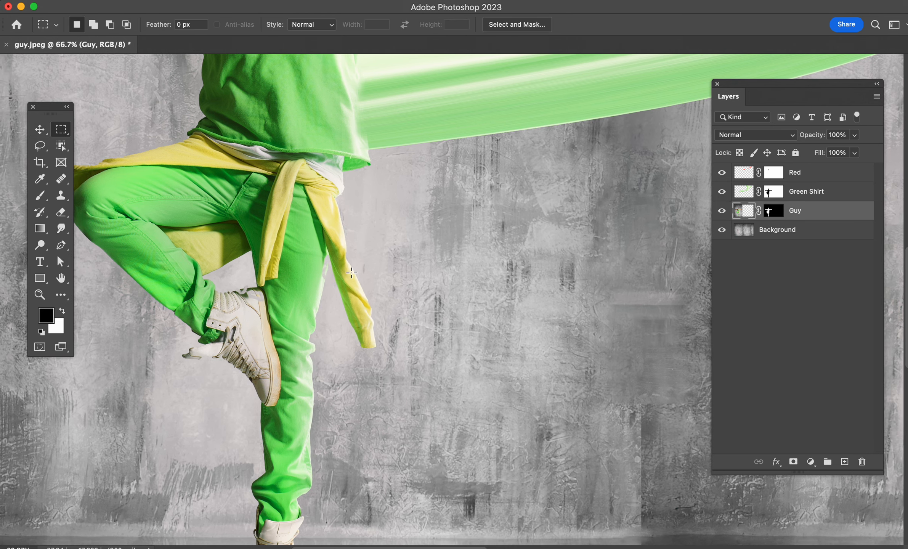
{"action": "left_click_drag", "start_coordinate": [351, 272], "coordinate": [353, 324]}
{"action": "key", "text": "shift"}
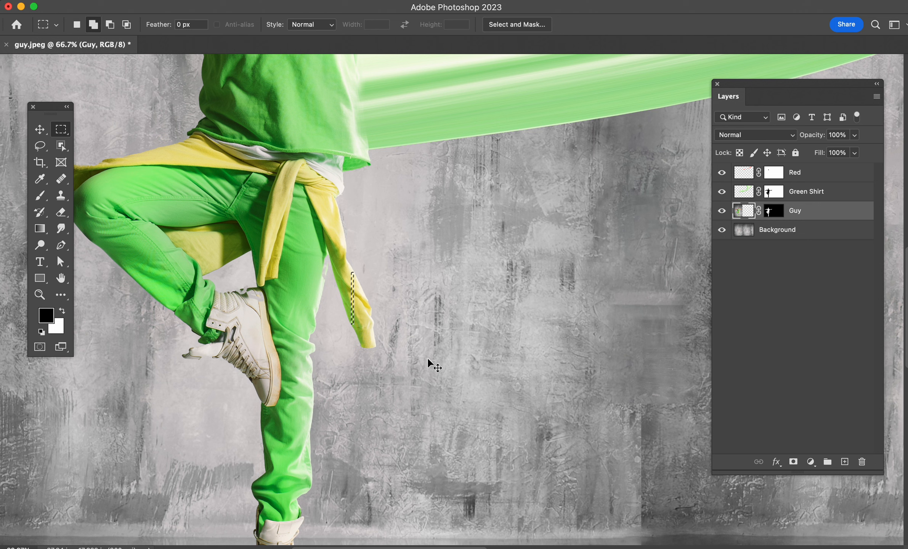
Step: Copy the selected strip of the yellow sleeve to a new layer and name the layer yellow
{"action": "key", "text": "super+shift+j"}
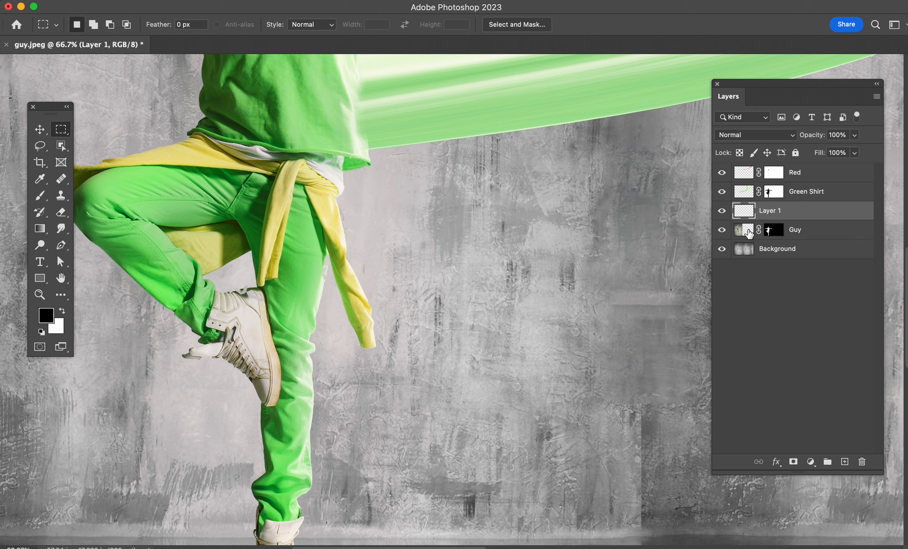
{"action": "double_click", "coordinate": [770, 211]}
{"action": "type", "text": "yellow"}
{"action": "left_click", "coordinate": [797, 211]}
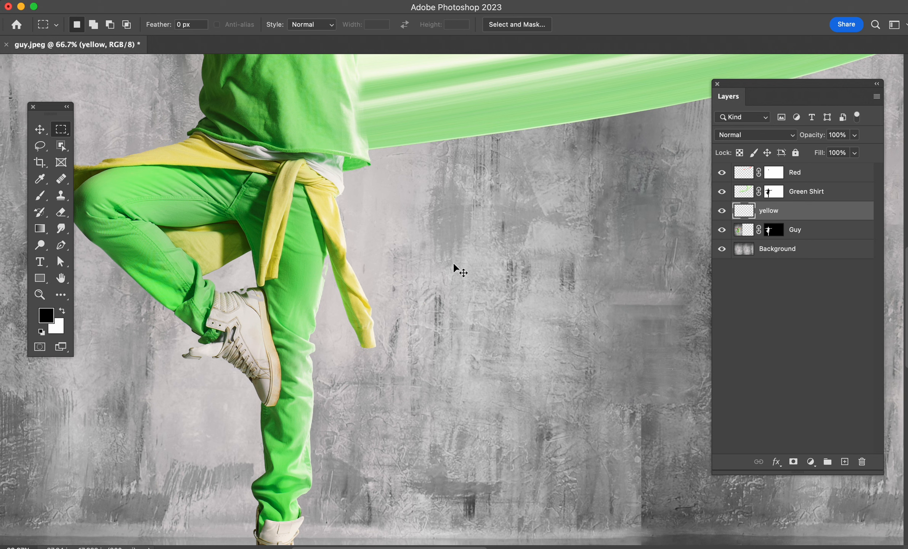
Step: Stretch the yellow strip horizontally from the sleeve to just past the canvas's right edge and apply the transform
{"action": "key", "text": "super+t"}
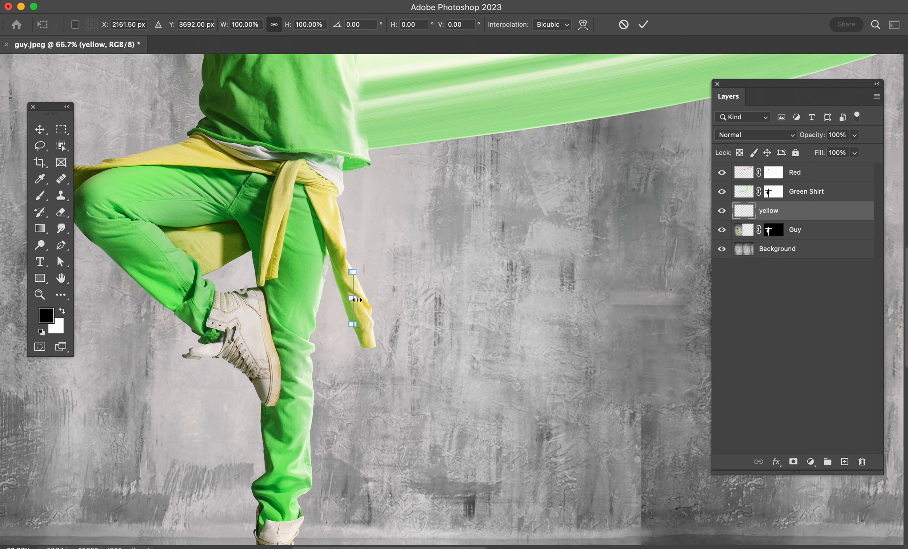
{"action": "left_click_drag", "start_coordinate": [356, 300], "coordinate": [269, 330]}
{"action": "key", "text": "super+0"}
{"action": "key", "text": "super+minus"}
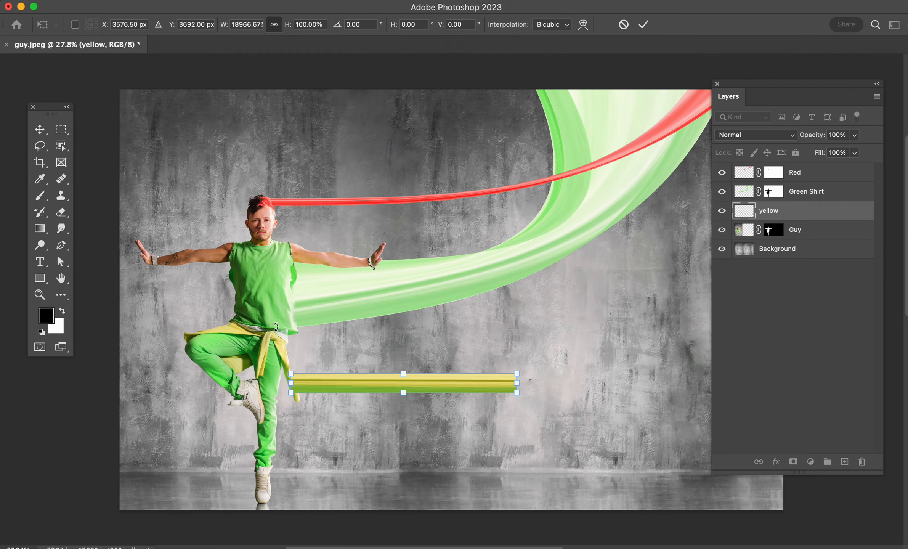
{"action": "left_click_drag", "start_coordinate": [525, 408], "coordinate": [432, 407]}
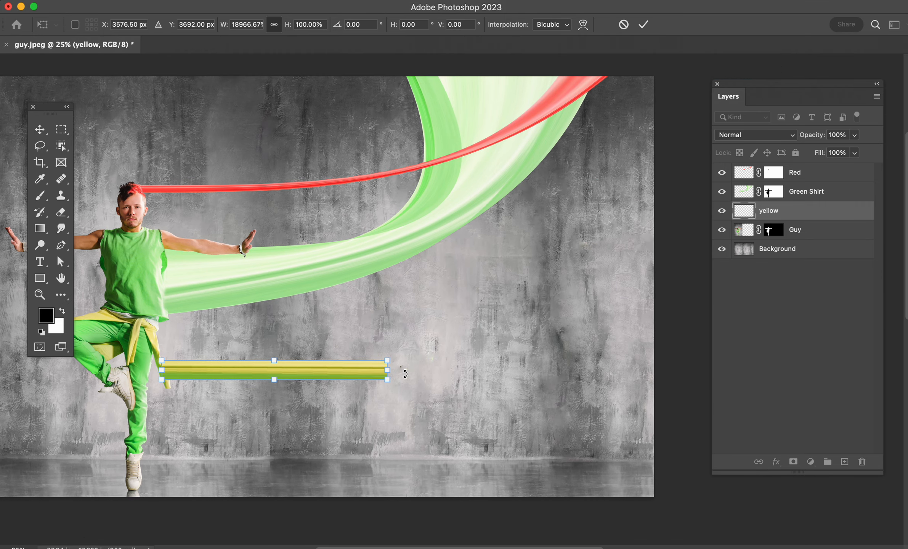
{"action": "left_click_drag", "start_coordinate": [389, 372], "coordinate": [680, 370]}
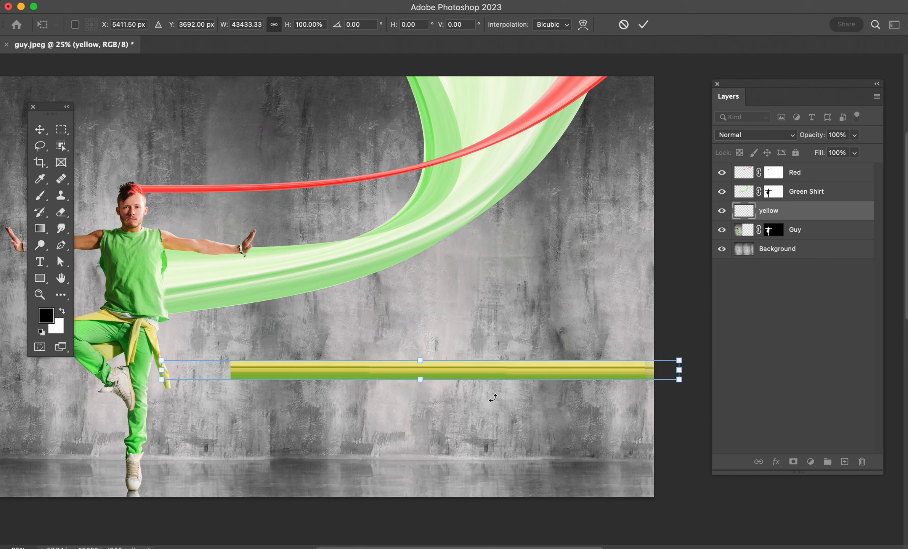
{"action": "key", "text": "Return"}
Step: Warp the yellow strip so its far end curves upward and fans out, with the lower corner beyond the canvas's right edge
{"action": "key", "text": "super+t"}
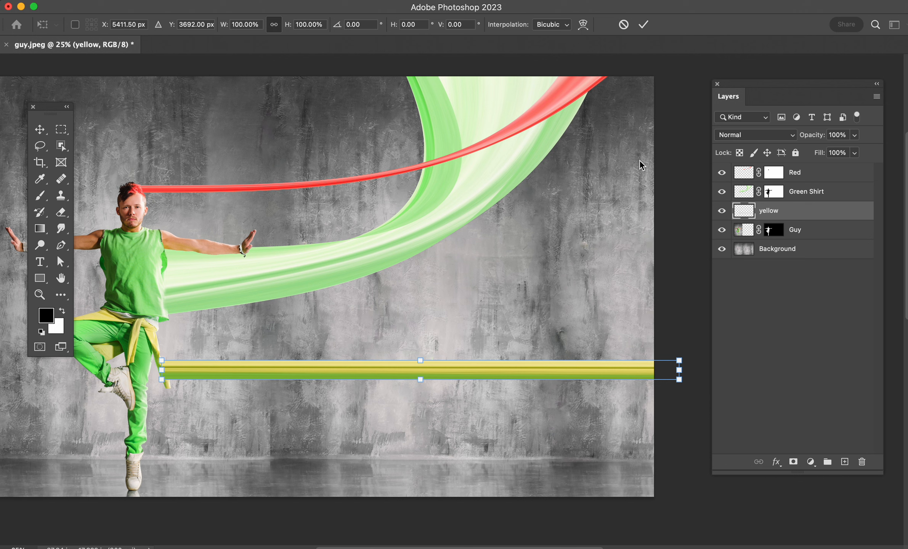
{"action": "left_click", "coordinate": [583, 25]}
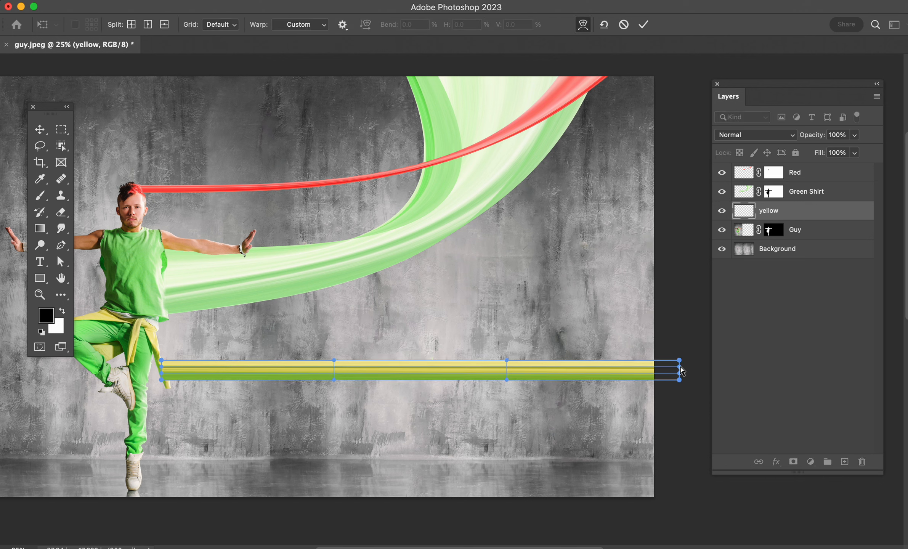
{"action": "left_click_drag", "start_coordinate": [679, 368], "coordinate": [627, 281]}
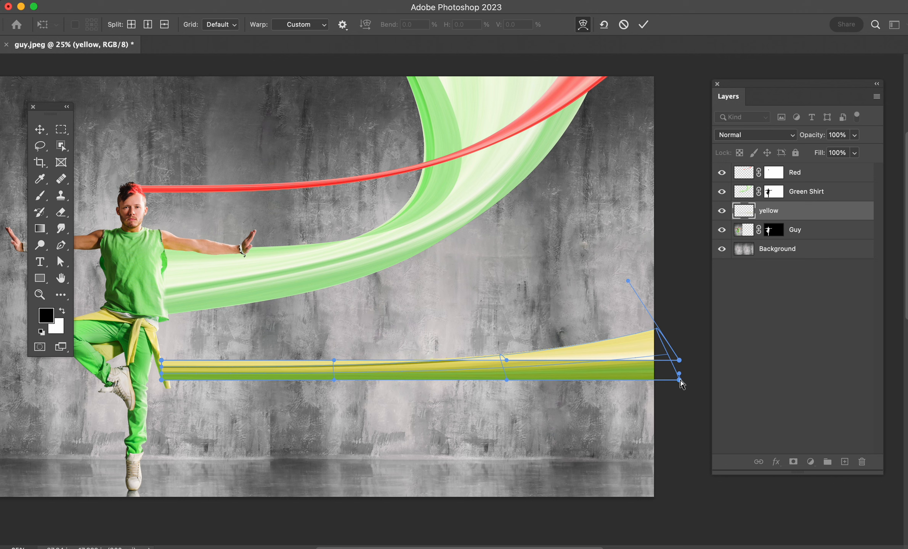
{"action": "left_click_drag", "start_coordinate": [681, 383], "coordinate": [615, 261]}
{"action": "left_click_drag", "start_coordinate": [679, 360], "coordinate": [519, 210]}
{"action": "left_click_drag", "start_coordinate": [608, 294], "coordinate": [542, 250]}
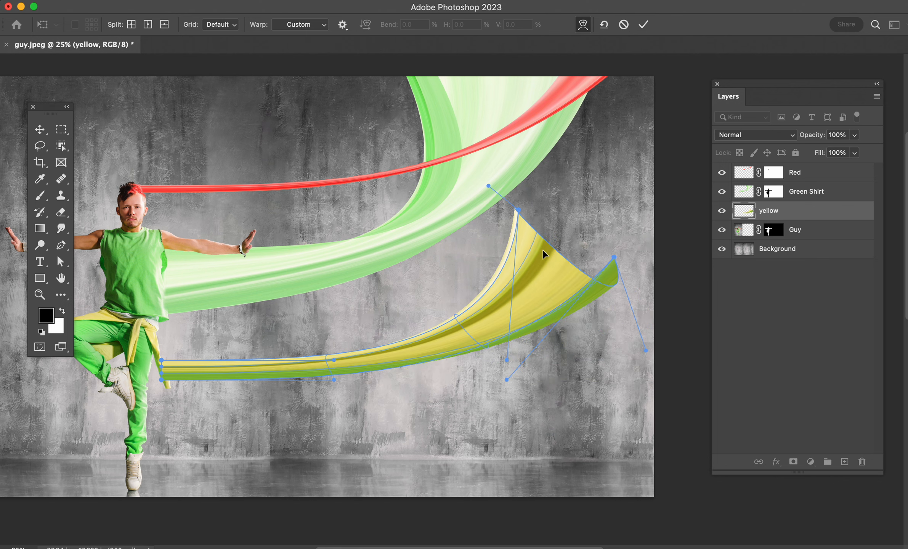
{"action": "left_click_drag", "start_coordinate": [615, 289], "coordinate": [703, 196]}
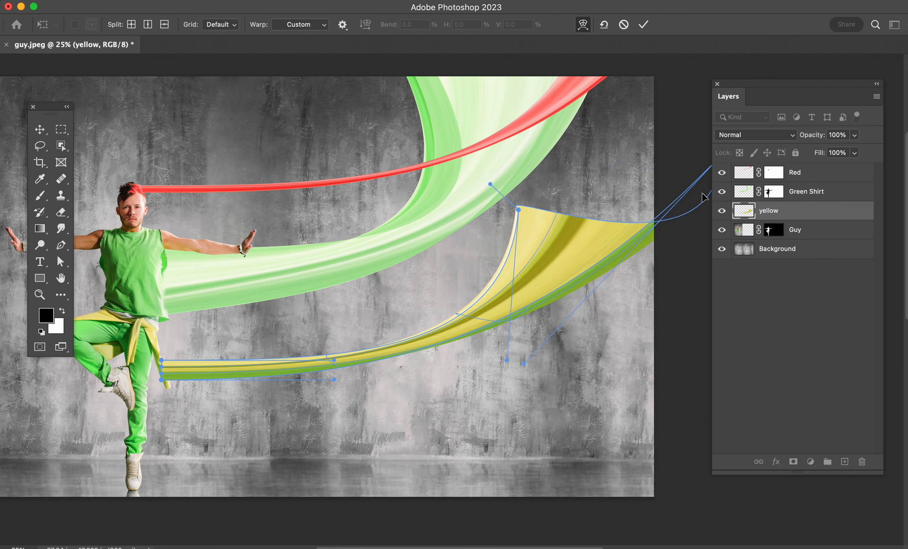
Step: Reshape the yellow ribbon into a smooth curve, pull its upper corner past the canvas's right edge and apply the warp
{"action": "left_click_drag", "start_coordinate": [543, 233], "coordinate": [602, 186]}
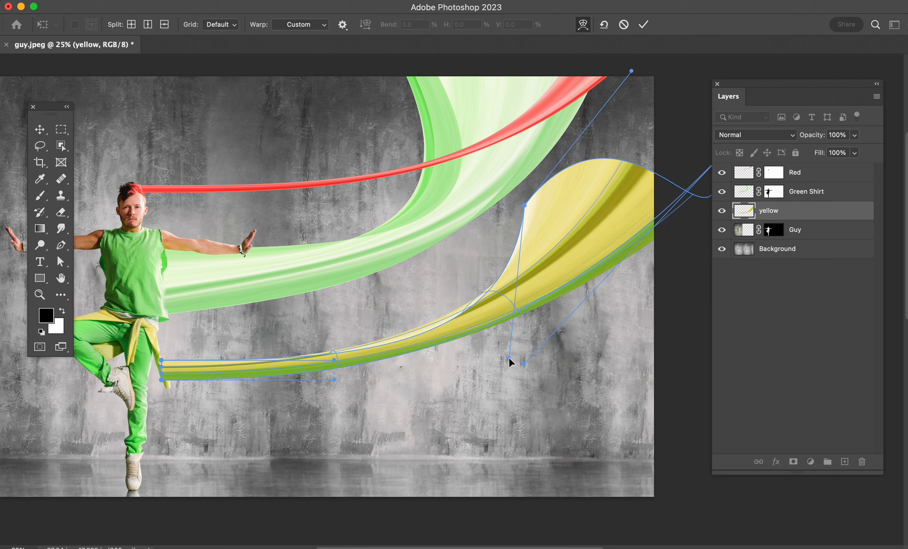
{"action": "left_click_drag", "start_coordinate": [509, 358], "coordinate": [548, 340]}
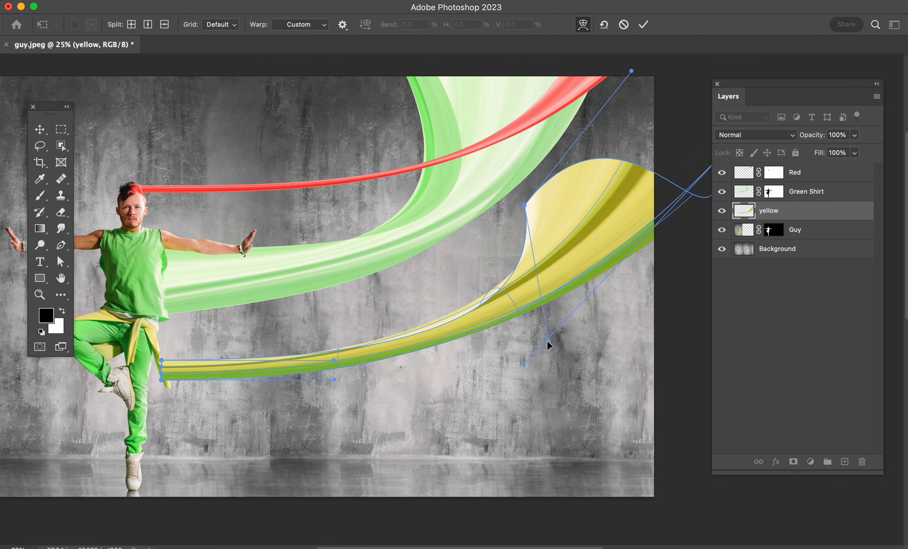
{"action": "left_click_drag", "start_coordinate": [525, 205], "coordinate": [530, 208]}
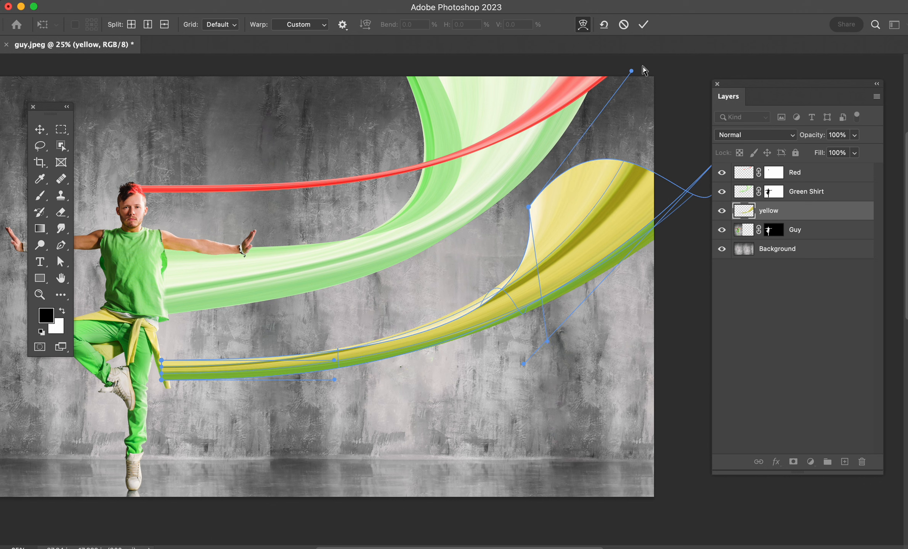
{"action": "left_click_drag", "start_coordinate": [631, 71], "coordinate": [566, 167]}
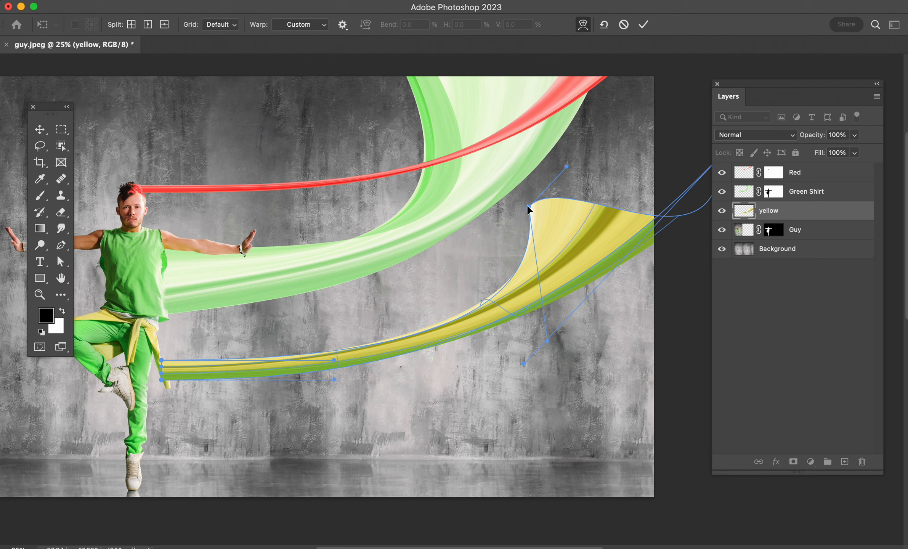
{"action": "left_click_drag", "start_coordinate": [529, 207], "coordinate": [582, 184]}
{"action": "left_click_drag", "start_coordinate": [631, 217], "coordinate": [668, 179]}
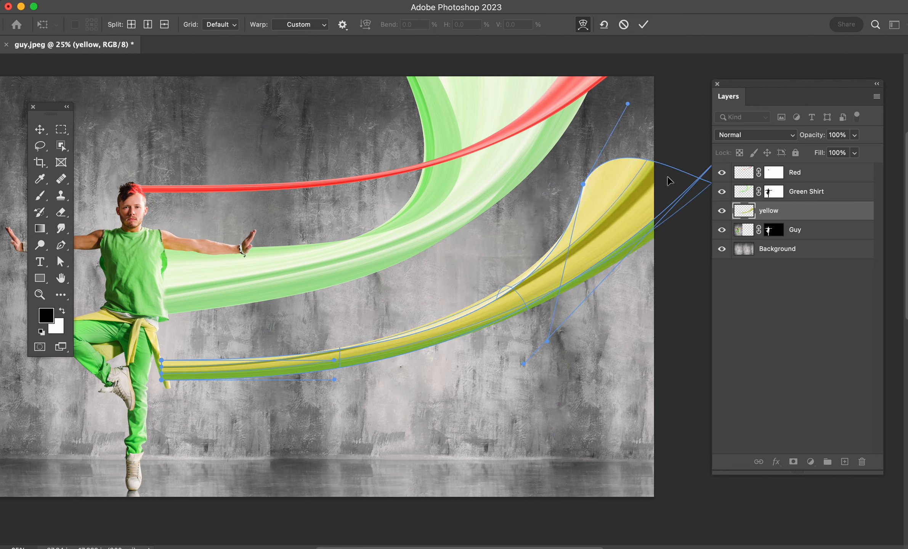
{"action": "left_click_drag", "start_coordinate": [636, 223], "coordinate": [682, 243]}
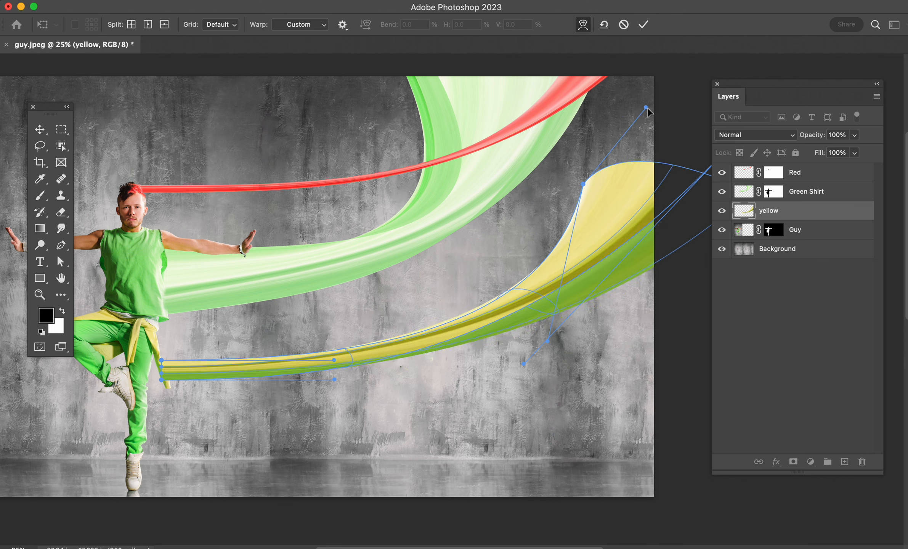
{"action": "left_click_drag", "start_coordinate": [646, 108], "coordinate": [632, 258]}
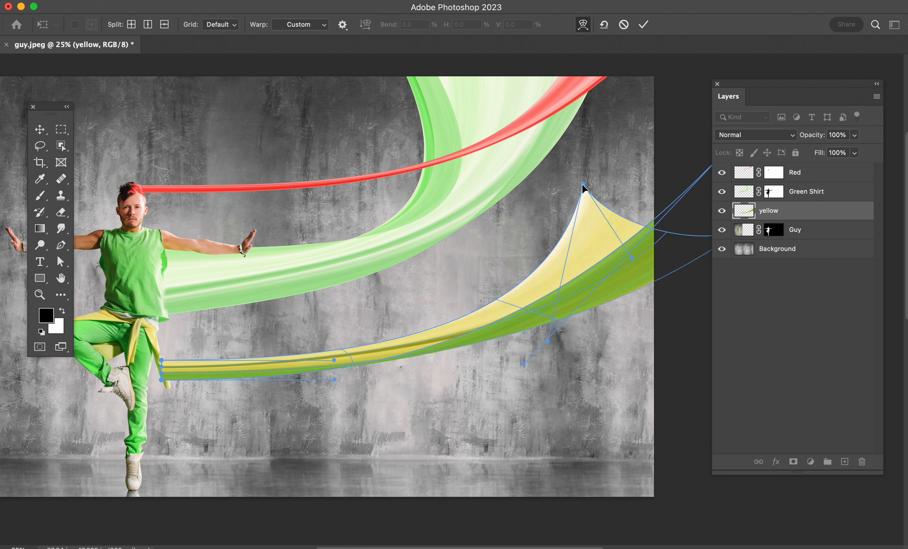
{"action": "left_click_drag", "start_coordinate": [583, 186], "coordinate": [688, 99]}
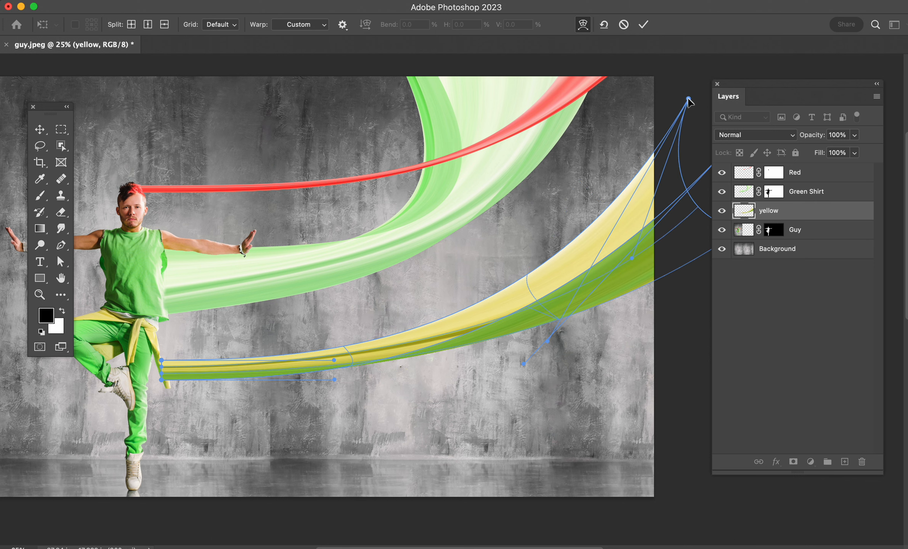
{"action": "key", "text": "Return"}
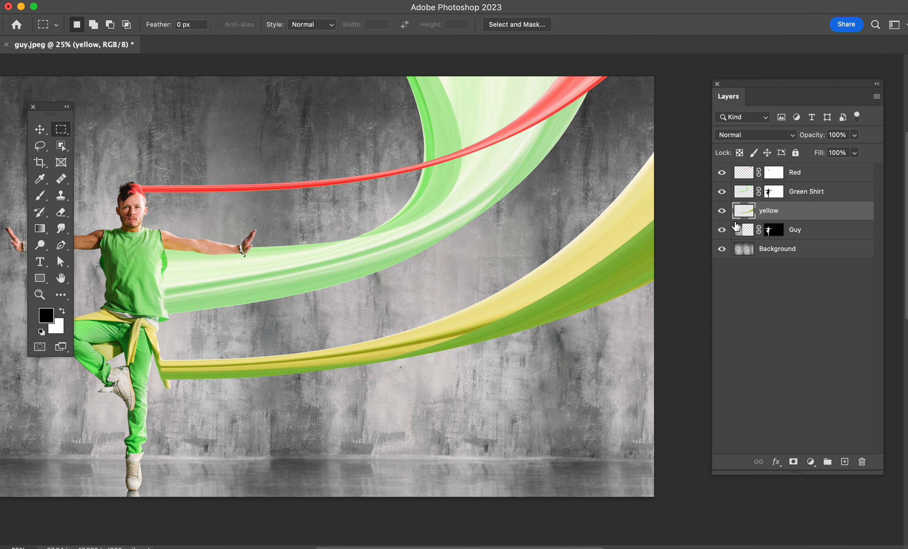
Step: Target the Guy layer's mask around the hanging sleeve and trouser leg, with the brush reduced to size 30
{"action": "left_click_drag", "start_coordinate": [577, 278], "coordinate": [540, 317]}
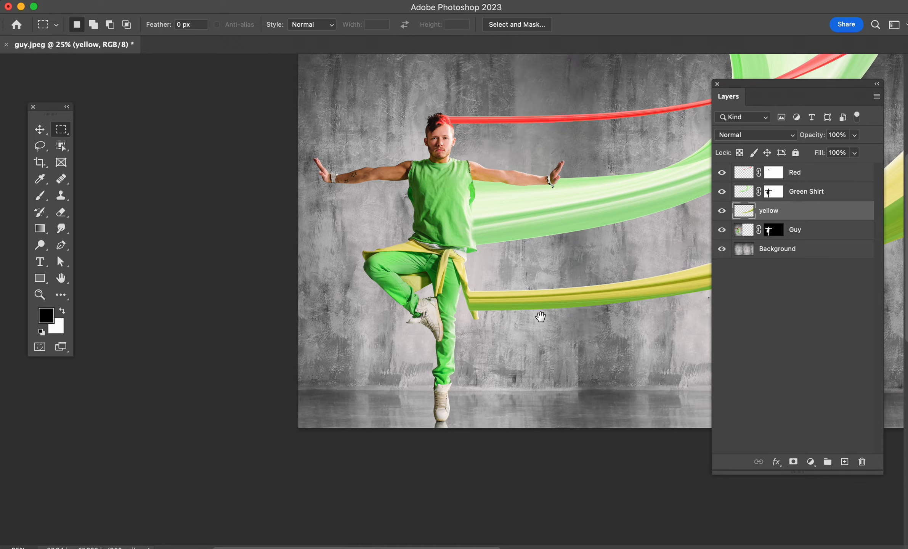
{"action": "key", "text": "super+plus"}
{"action": "key", "text": "super+plus"}
{"action": "key", "text": "super+plus"}
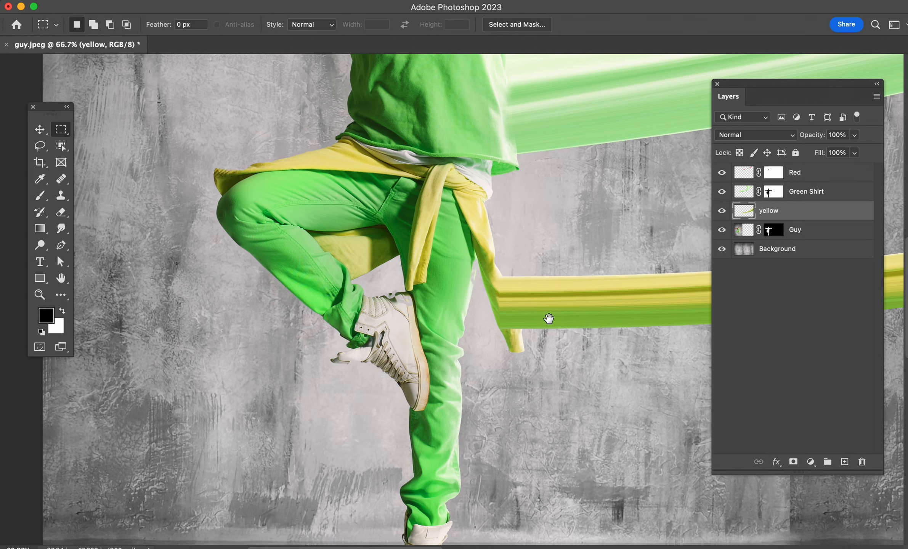
{"action": "key", "text": "super+plus"}
{"action": "key", "text": "super+plus"}
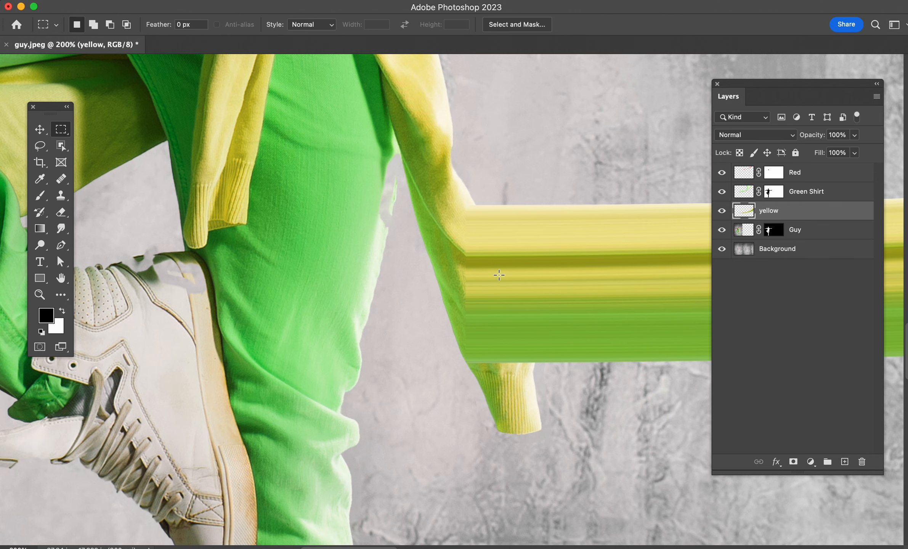
{"action": "left_click_drag", "start_coordinate": [521, 340], "coordinate": [466, 382]}
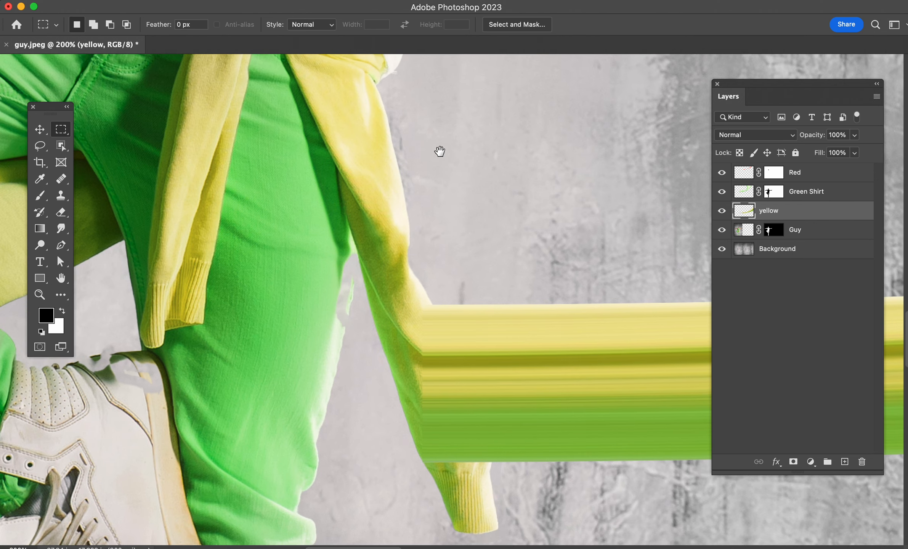
{"action": "left_click_drag", "start_coordinate": [446, 308], "coordinate": [439, 292]}
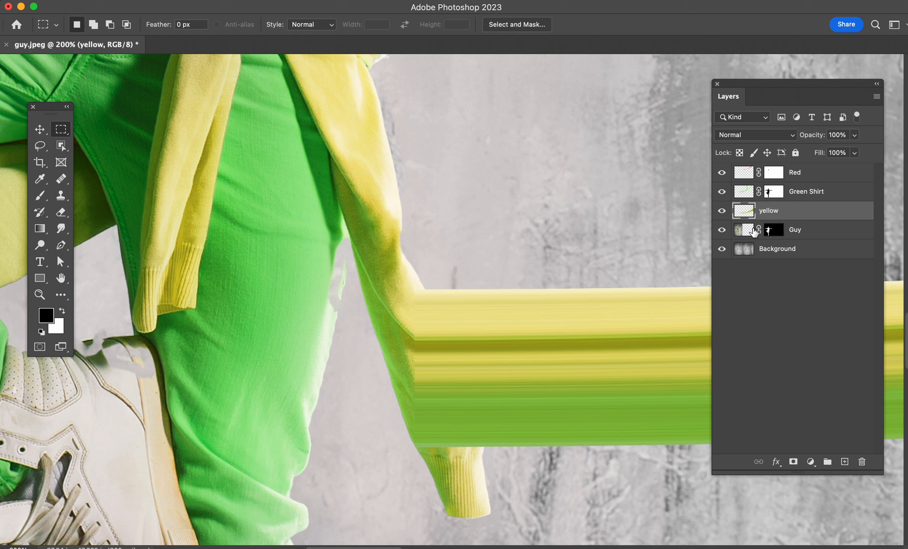
{"action": "left_click", "coordinate": [773, 231]}
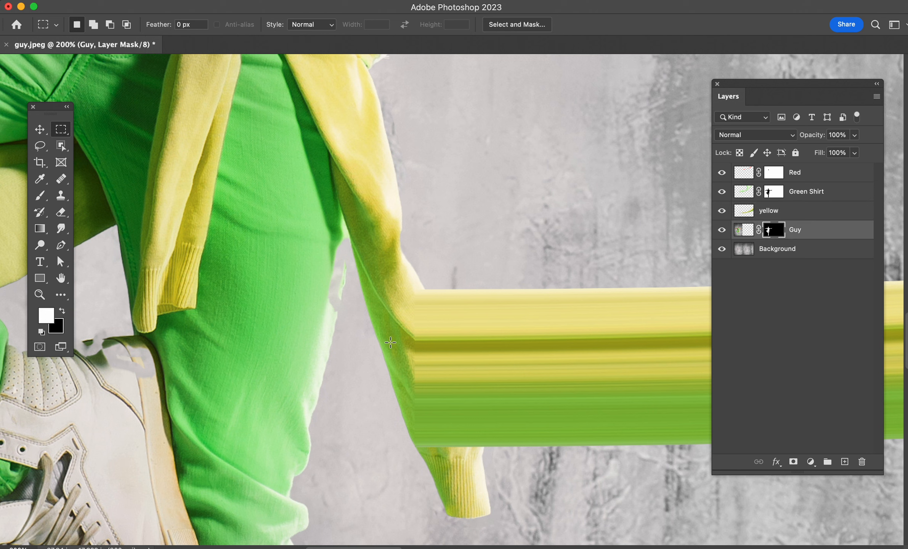
{"action": "key", "text": "b"}
{"action": "right_click", "coordinate": [338, 339]}
{"action": "left_click_drag", "start_coordinate": [420, 381], "coordinate": [524, 387]}
{"action": "left_click", "coordinate": [649, 10]}
{"action": "key", "text": "bracketleft"}
{"action": "key", "text": "bracketleft"}
{"action": "key", "text": "bracketleft"}
{"action": "key", "text": "bracketleft"}
{"action": "key", "text": "bracketleft"}
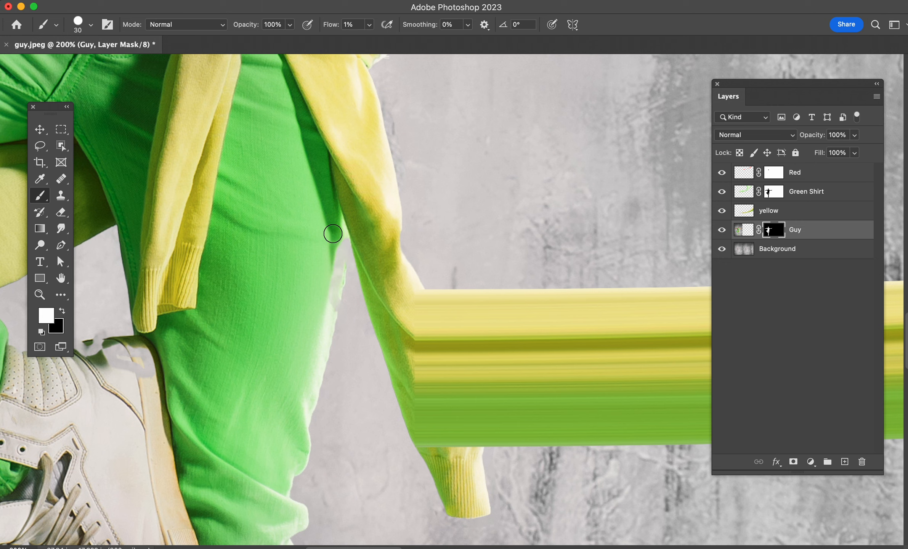
Step: Set the brush flow to 100% and paint the Guy mask white along the green trouser leg's edge beside the sleeve
{"action": "key", "text": "x"}
{"action": "key", "text": "x"}
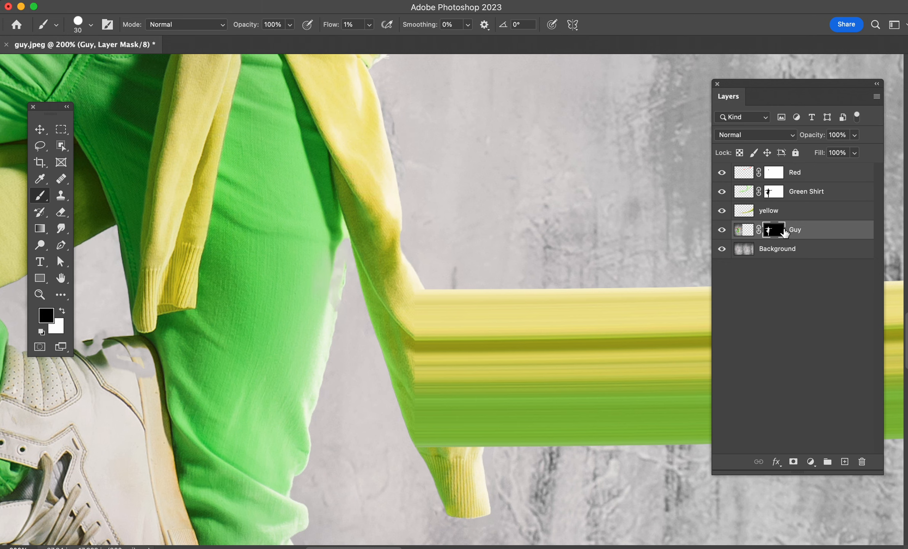
{"action": "left_click", "coordinate": [722, 230]}
{"action": "left_click", "coordinate": [723, 231]}
{"action": "left_click", "coordinate": [774, 233], "text": "shift"}
{"action": "left_click", "coordinate": [773, 233], "text": "shift"}
{"action": "left_click_drag", "start_coordinate": [334, 25], "coordinate": [608, 32]}
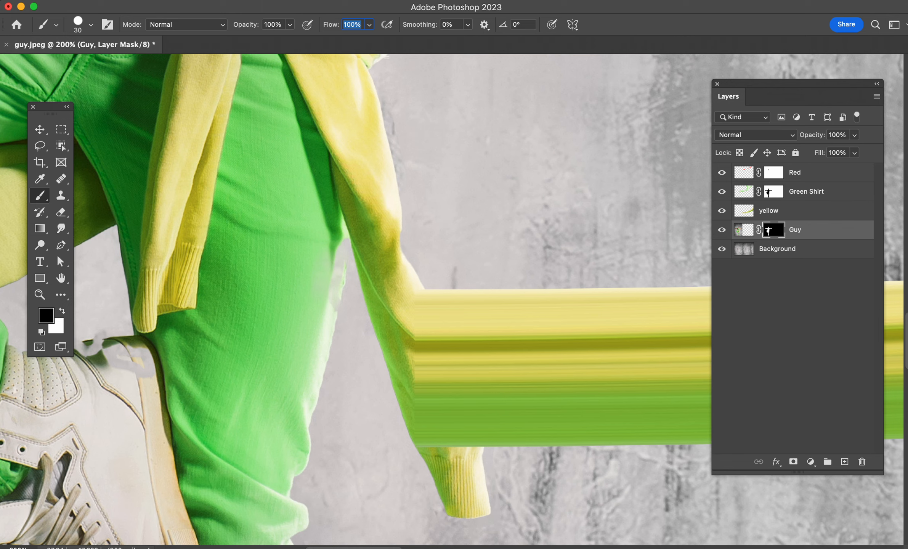
{"action": "key", "text": "x"}
{"action": "left_click_drag", "start_coordinate": [338, 244], "coordinate": [312, 345]}
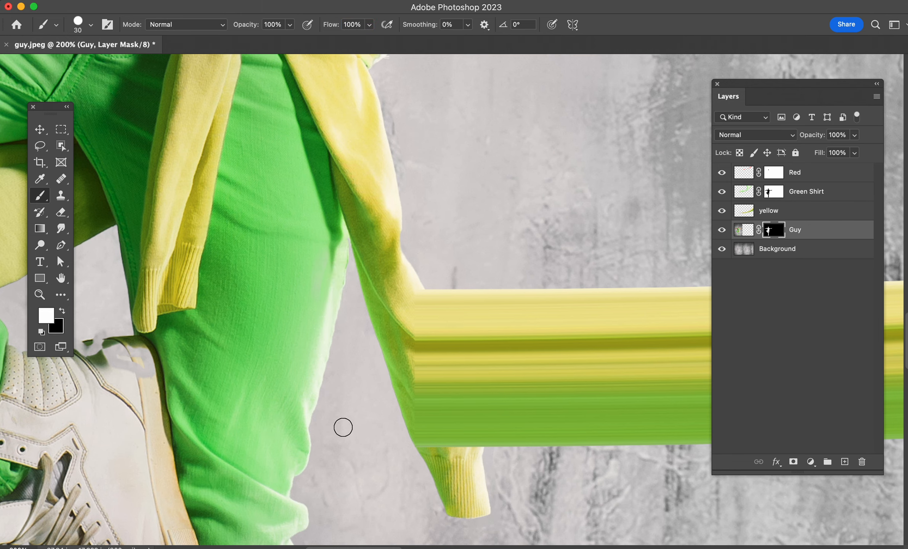
Step: On the Guy layer's image, select a narrow vertical strip through the standing shoe from its tongue to the sole
{"action": "scroll", "coordinate": [516, 467], "scroll_direction": "down", "scroll_amount": 10}
{"action": "scroll", "coordinate": [452, 373], "scroll_direction": "down", "scroll_amount": 10}
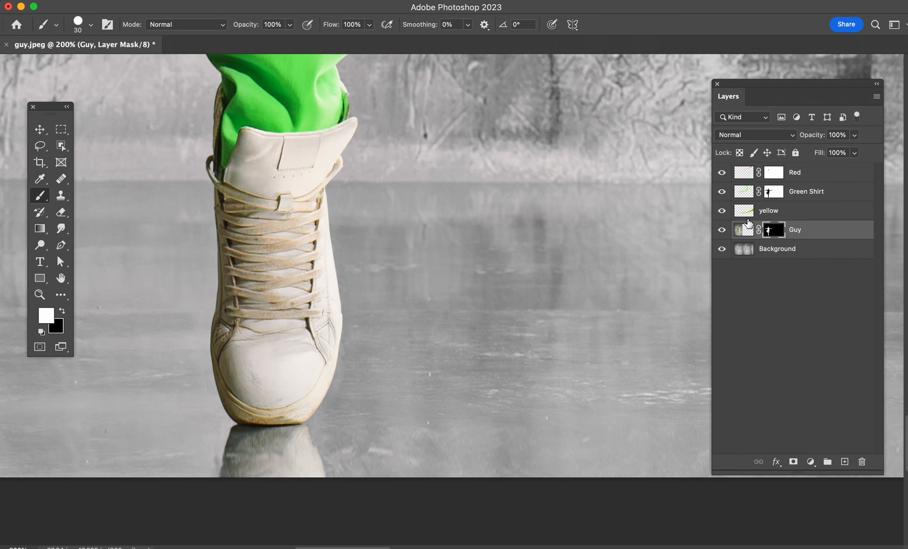
{"action": "left_click", "coordinate": [743, 233]}
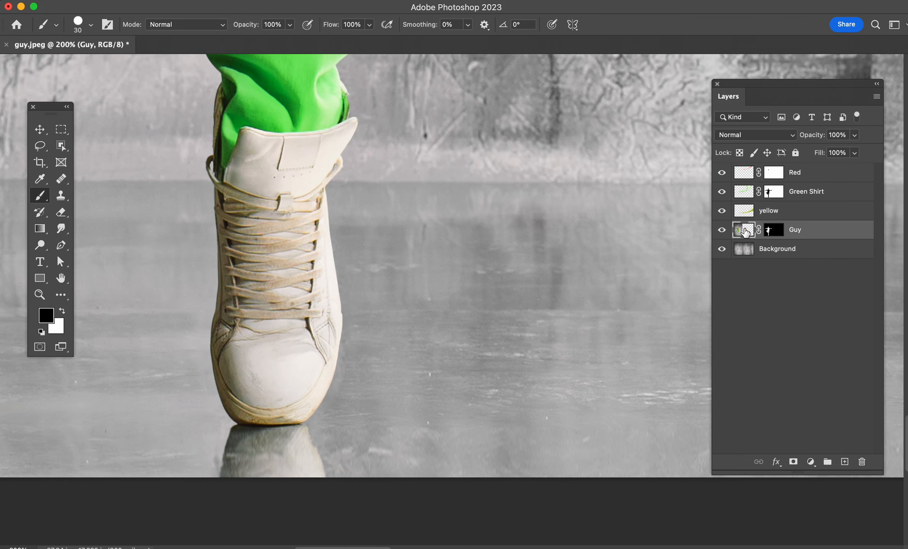
{"action": "key", "text": "m"}
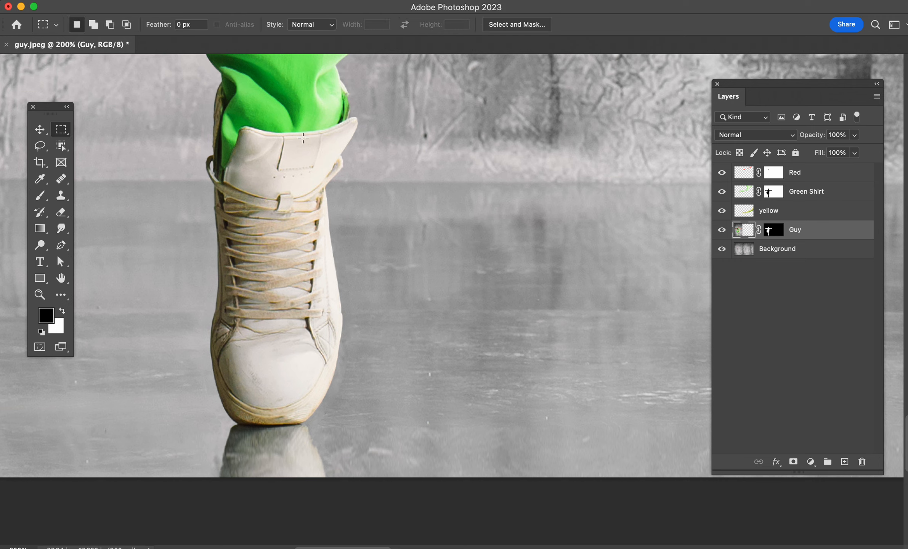
{"action": "left_click_drag", "start_coordinate": [291, 135], "coordinate": [300, 423]}
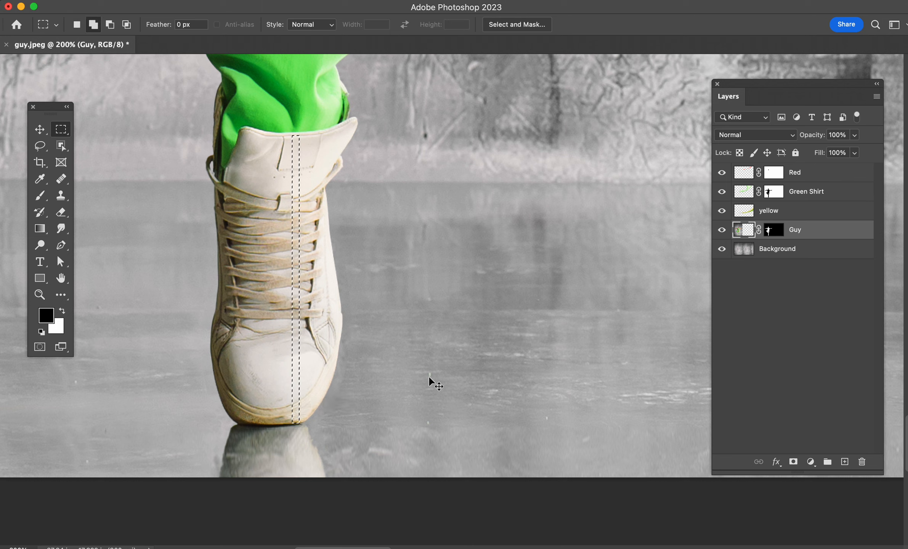
Step: Copy the selected shoe strip to a new layer and name the layer Shoe
{"action": "key", "text": "super+j"}
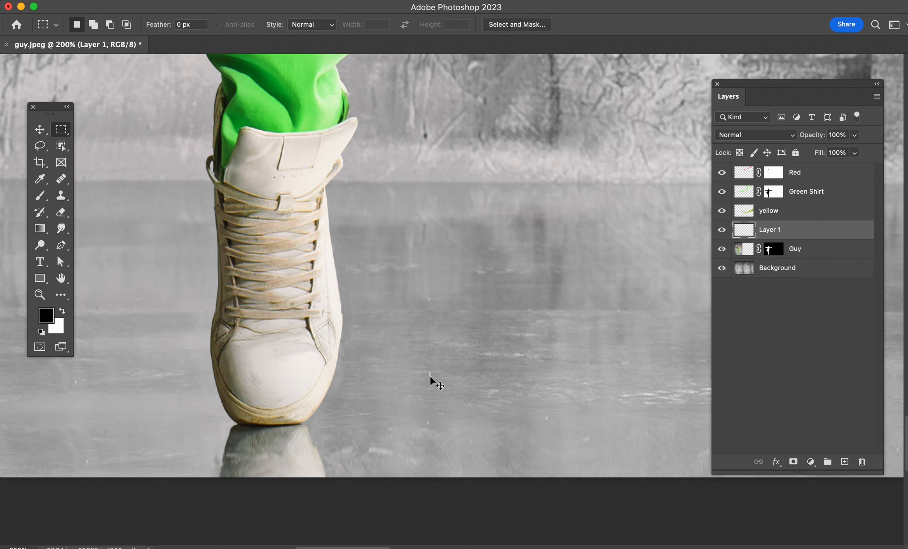
{"action": "double_click", "coordinate": [769, 229]}
{"action": "type", "text": "Shoe"}
{"action": "key", "text": "Return"}
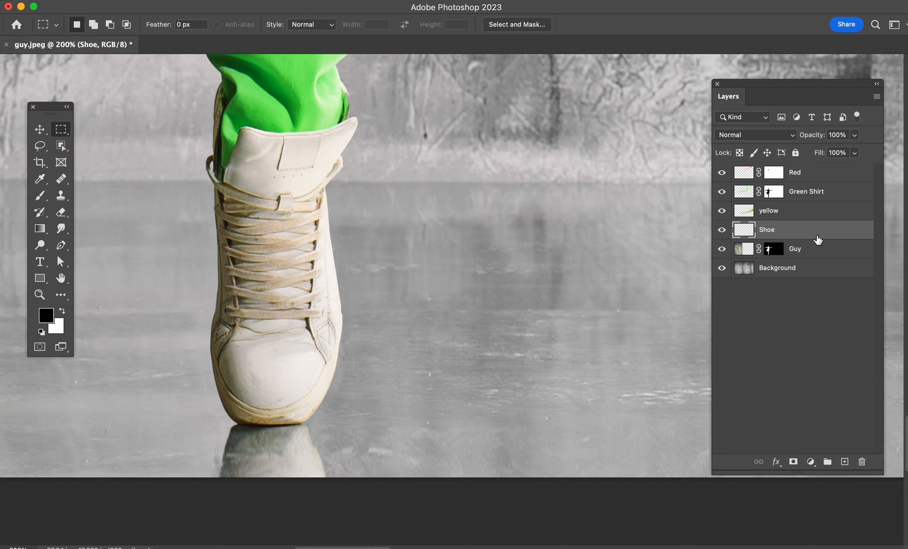
Step: Stretch the Shoe strip horizontally to about 56,000% width, from the standing shoe to just past the canvas's right edge
{"action": "key", "text": "super+t"}
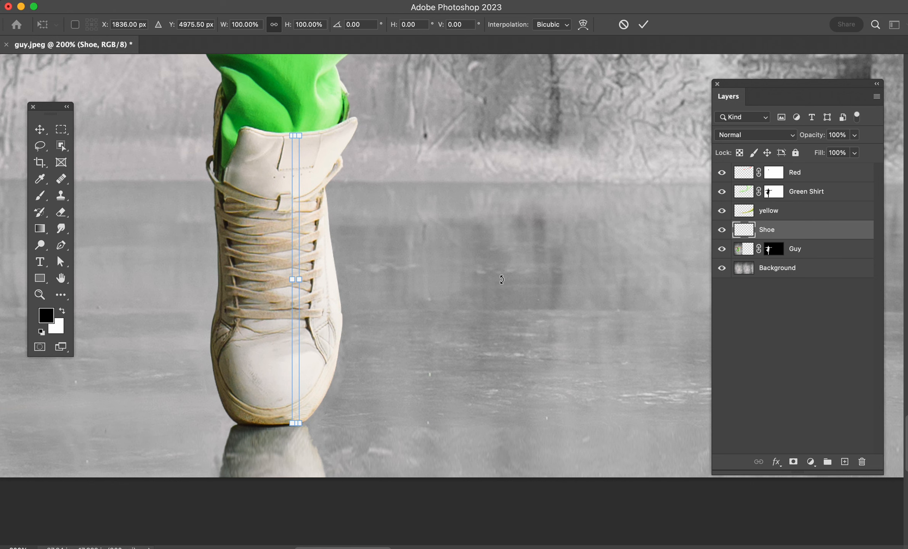
{"action": "key", "text": "super+0"}
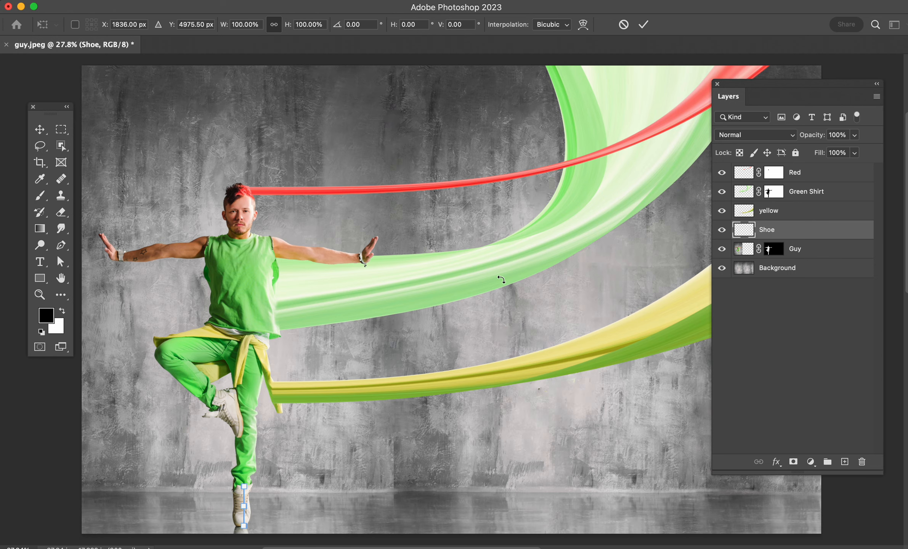
{"action": "key", "text": "super+minus"}
{"action": "key", "text": "super+minus"}
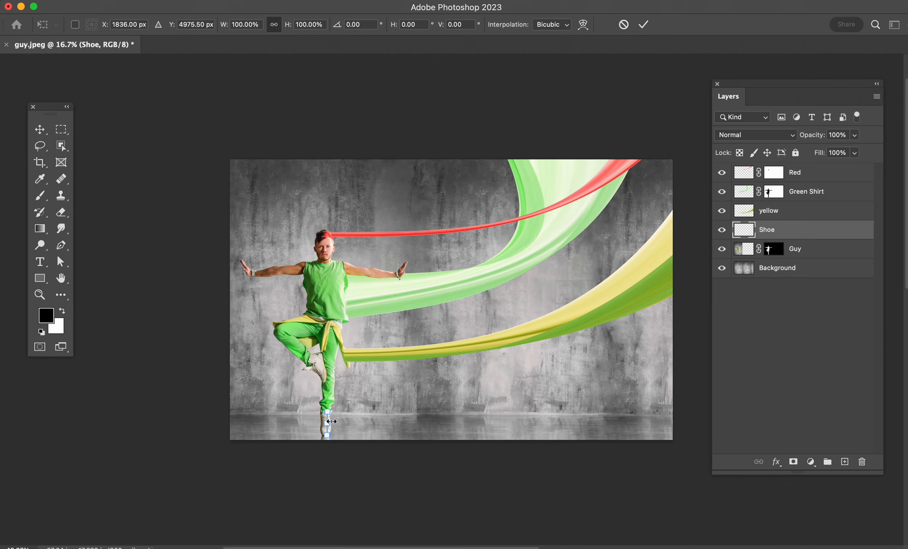
{"action": "left_click_drag", "start_coordinate": [332, 421], "coordinate": [686, 421]}
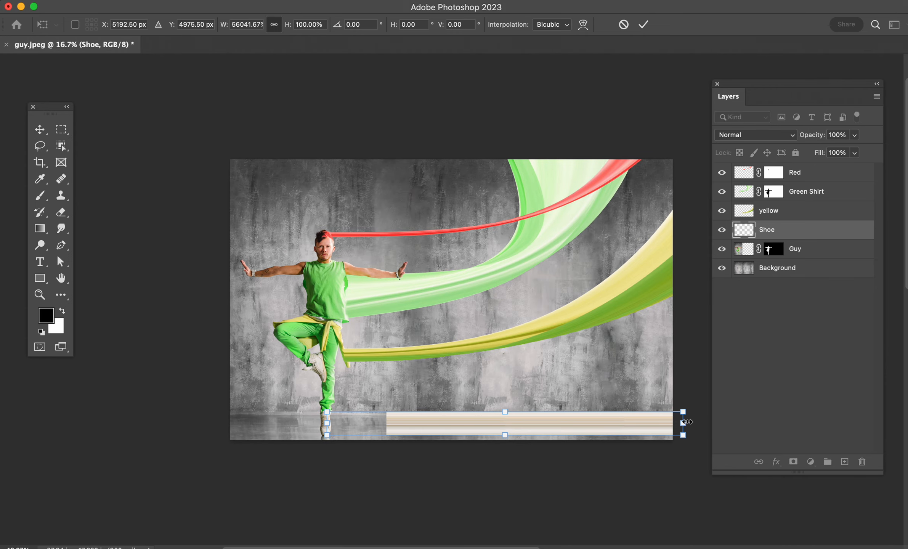
{"action": "key", "text": "Return"}
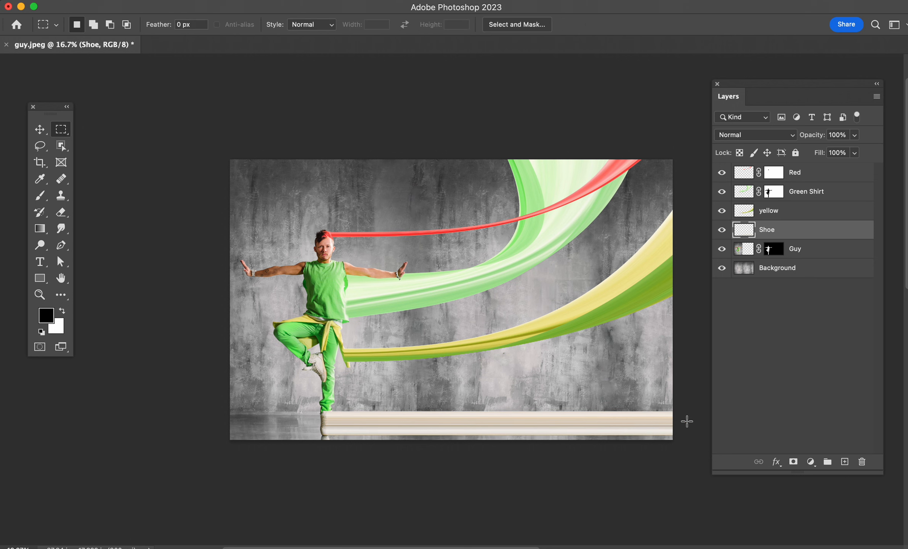
Step: Warp the stretched Shoe band so its far end bends upward behind the yellow and green ribbons
{"action": "key", "text": "super+t"}
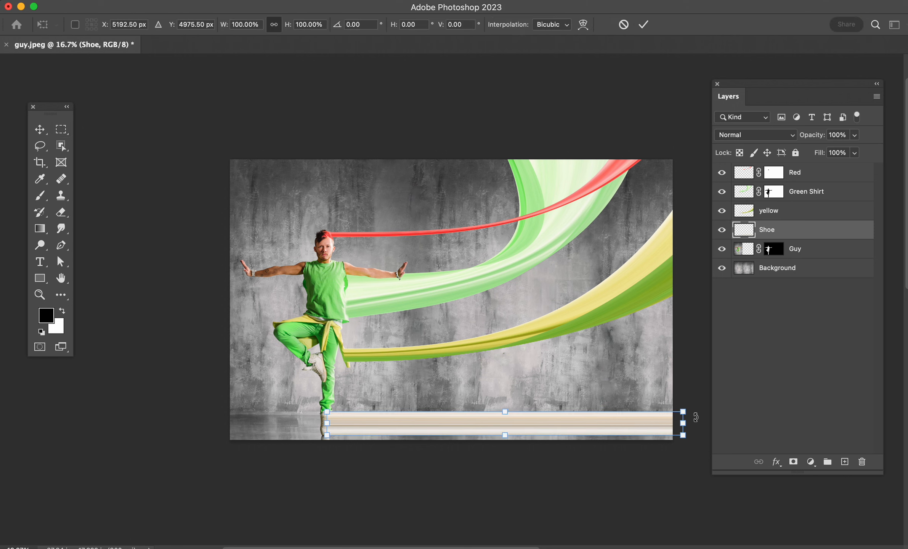
{"action": "left_click", "coordinate": [583, 25]}
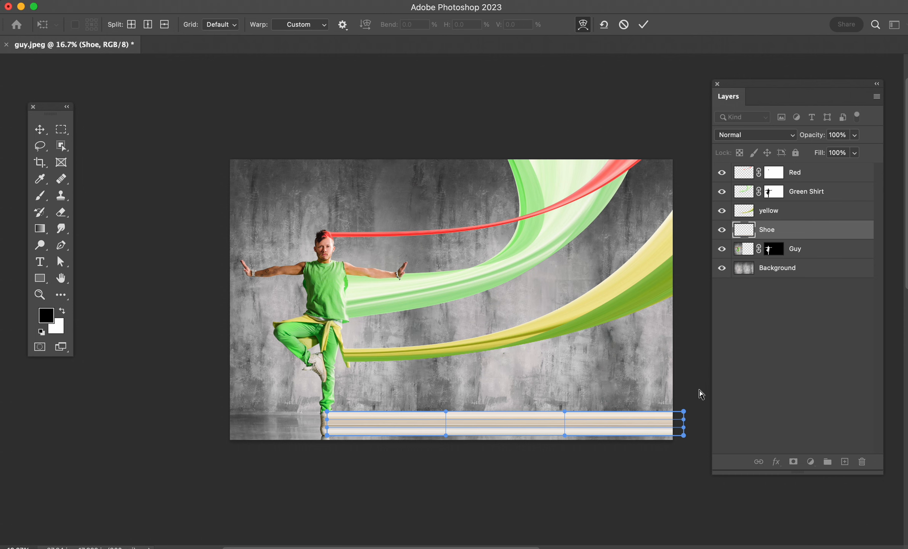
{"action": "left_click_drag", "start_coordinate": [684, 436], "coordinate": [587, 231]}
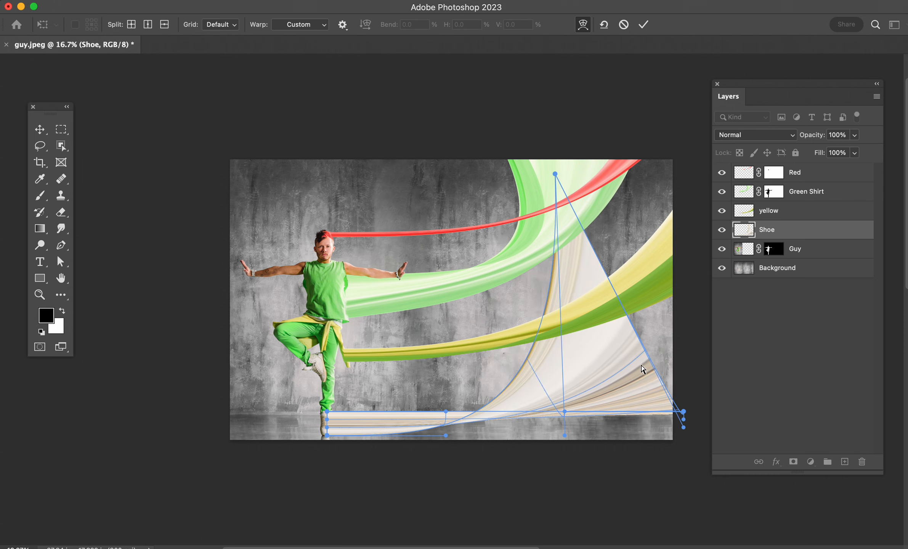
{"action": "left_click_drag", "start_coordinate": [683, 411], "coordinate": [484, 193]}
{"action": "left_click_drag", "start_coordinate": [569, 344], "coordinate": [550, 163]}
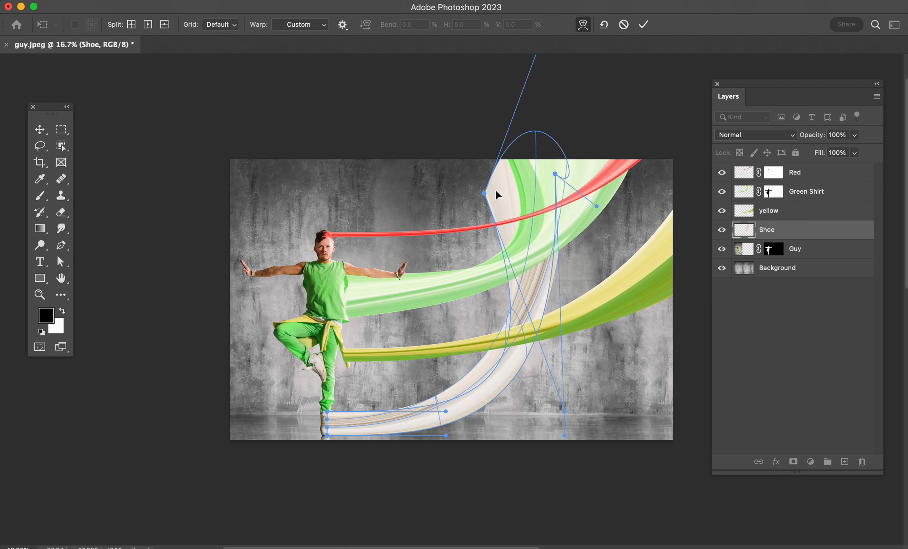
Step: Extend the Shoe ribbon's end above the canvas, slim its lower curve beside the floor, and apply the warp
{"action": "left_click_drag", "start_coordinate": [487, 187], "coordinate": [484, 93]}
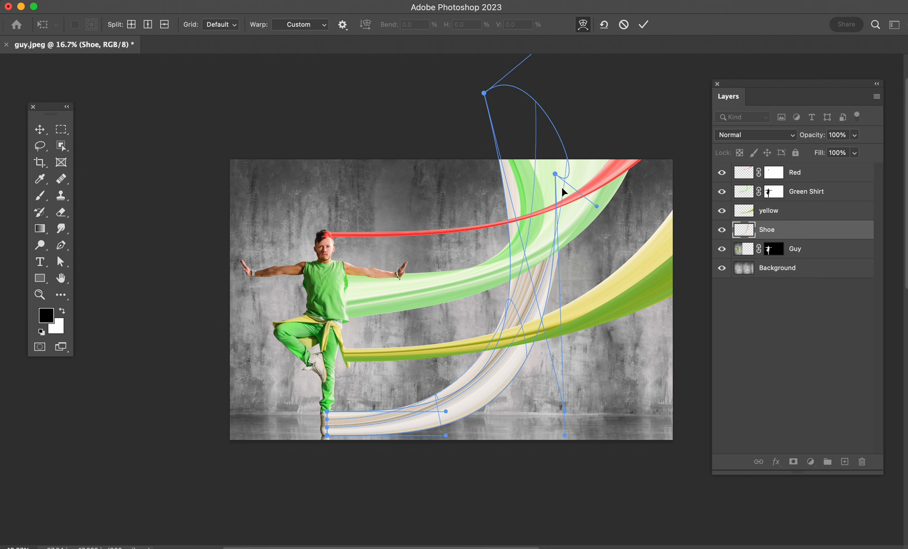
{"action": "left_click_drag", "start_coordinate": [556, 175], "coordinate": [534, 116]}
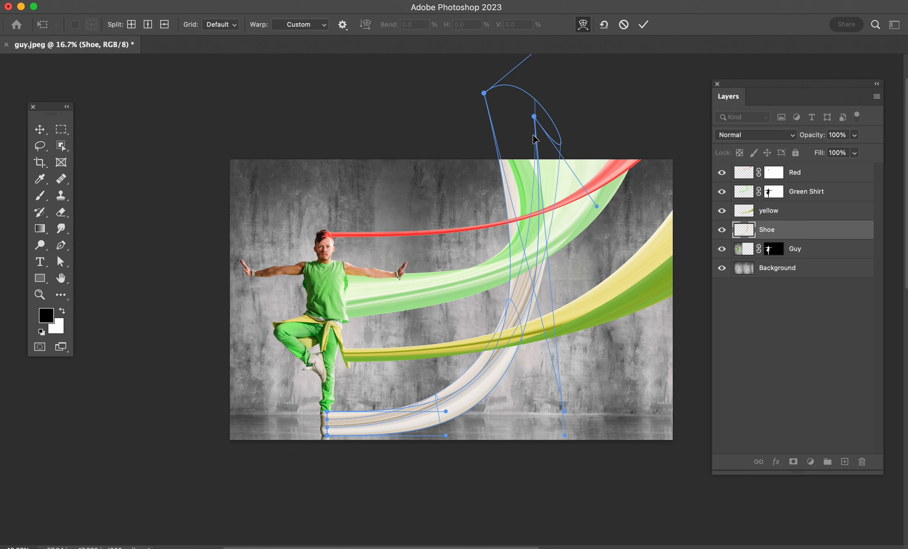
{"action": "left_click_drag", "start_coordinate": [451, 434], "coordinate": [406, 433]}
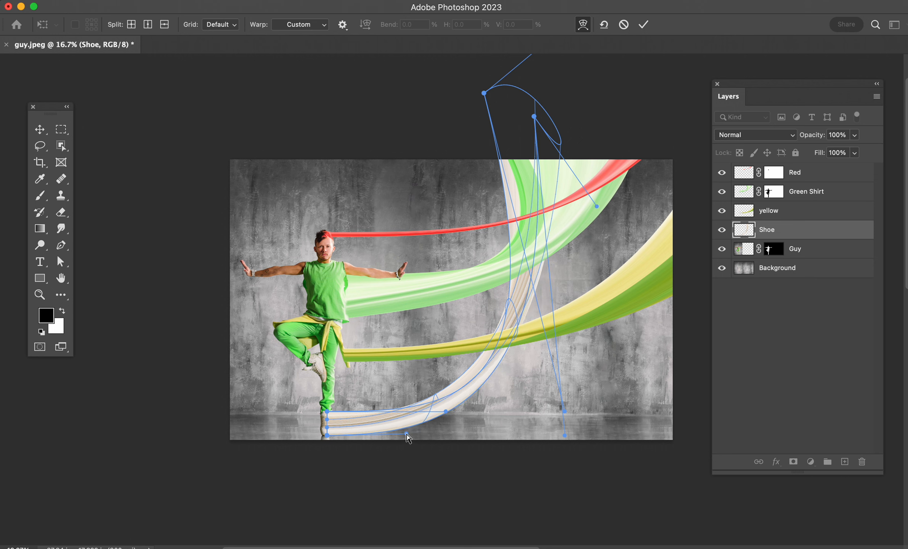
{"action": "left_click_drag", "start_coordinate": [566, 436], "coordinate": [582, 379]}
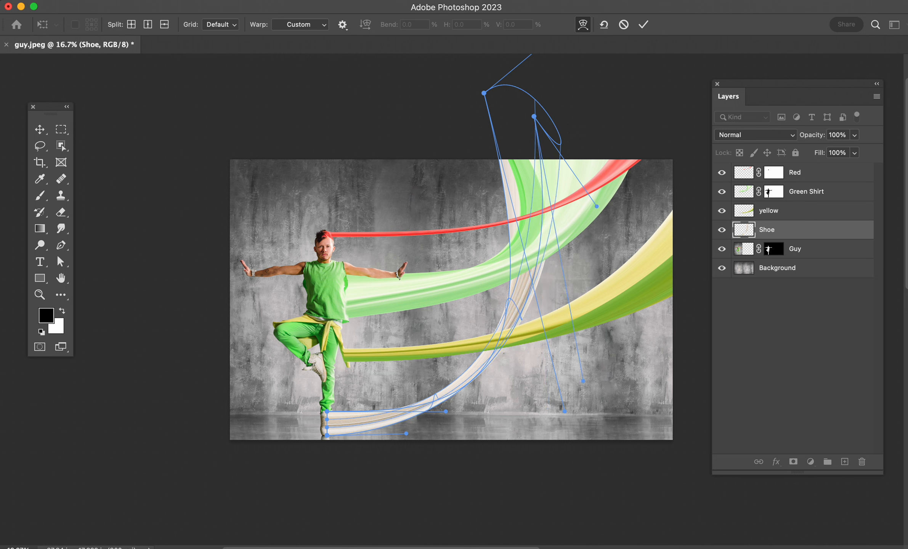
{"action": "key", "text": "Return"}
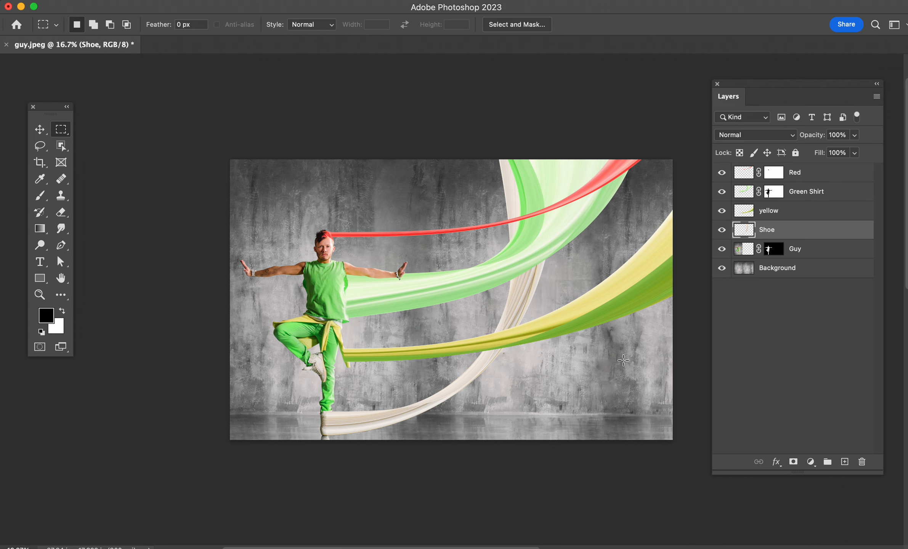
Step: Warp the Shoe layer again so its upper part swings left into a broad loop behind the red and green ribbons
{"action": "key", "text": "super+t"}
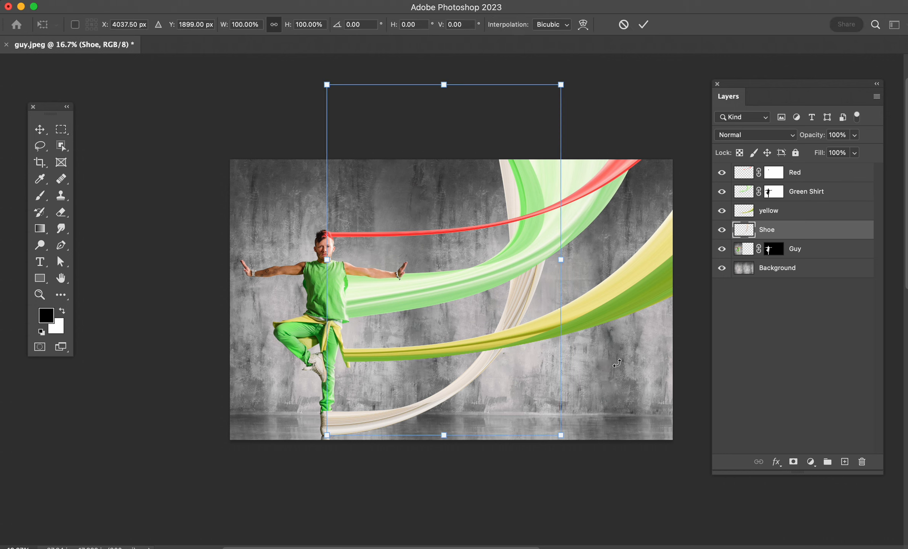
{"action": "left_click", "coordinate": [583, 26]}
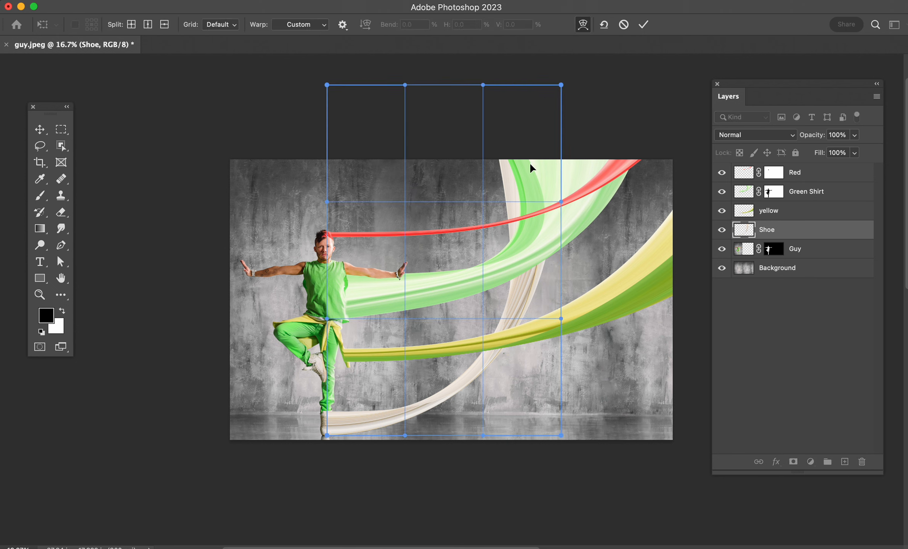
{"action": "left_click_drag", "start_coordinate": [385, 140], "coordinate": [492, 152]}
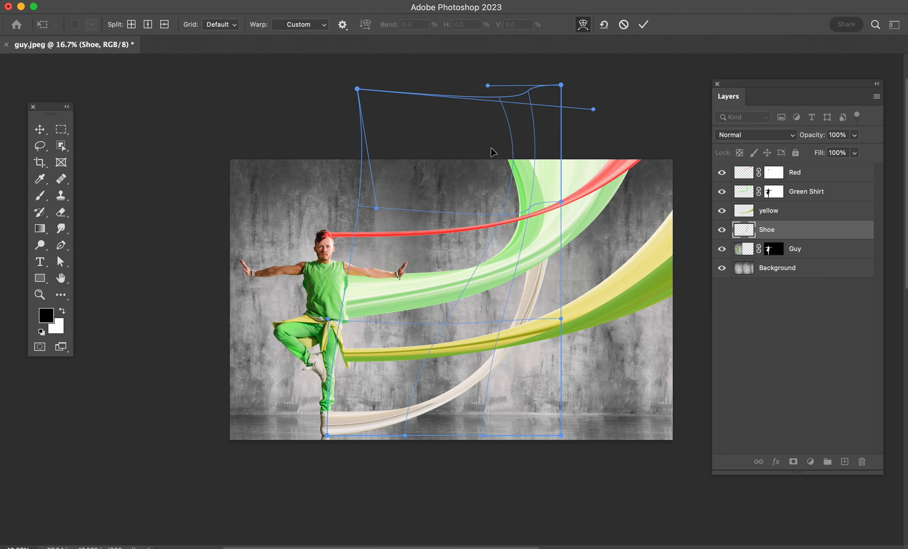
{"action": "left_click_drag", "start_coordinate": [557, 132], "coordinate": [685, 97]}
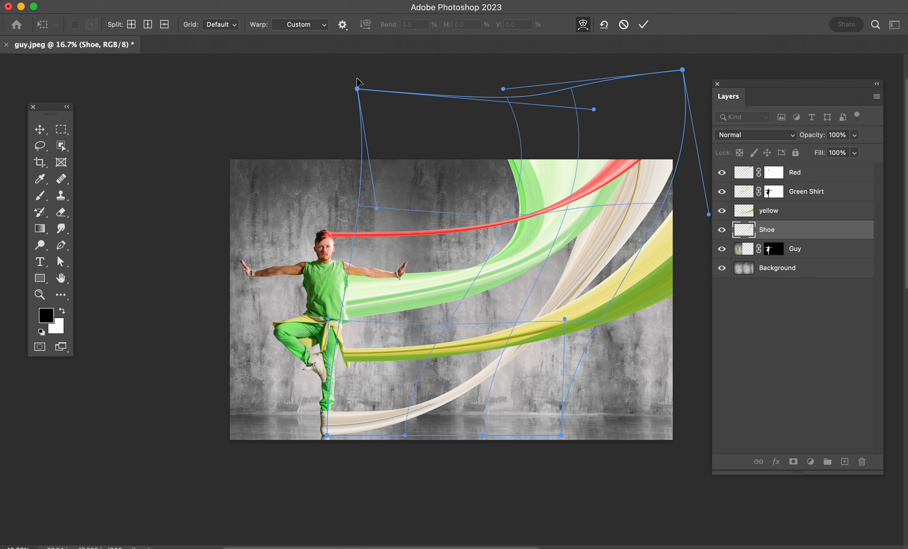
{"action": "left_click_drag", "start_coordinate": [377, 208], "coordinate": [489, 174]}
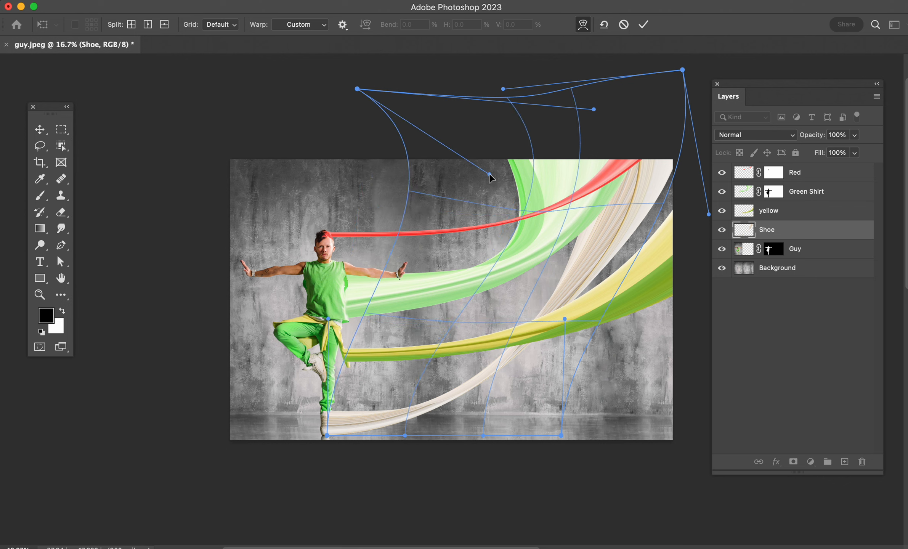
{"action": "left_click_drag", "start_coordinate": [655, 220], "coordinate": [420, 184]}
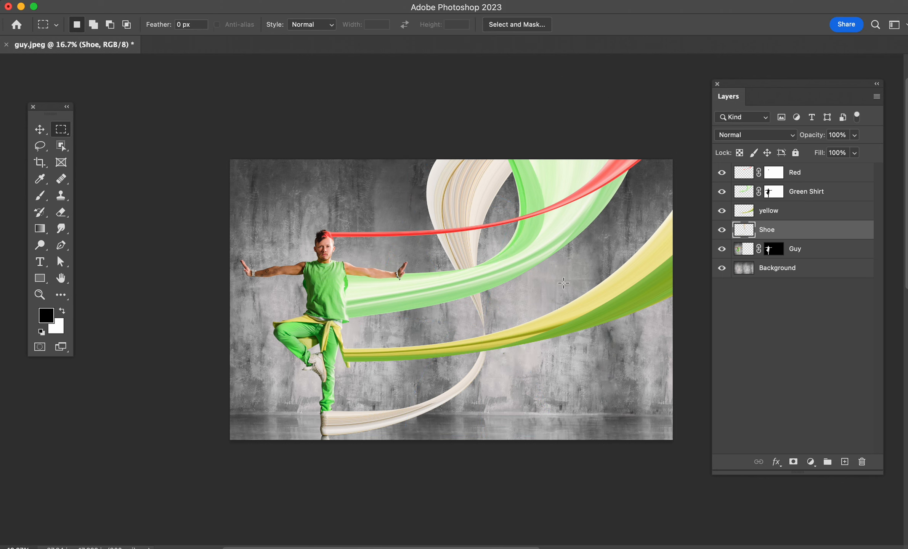
{"action": "key", "text": "super+equal"}
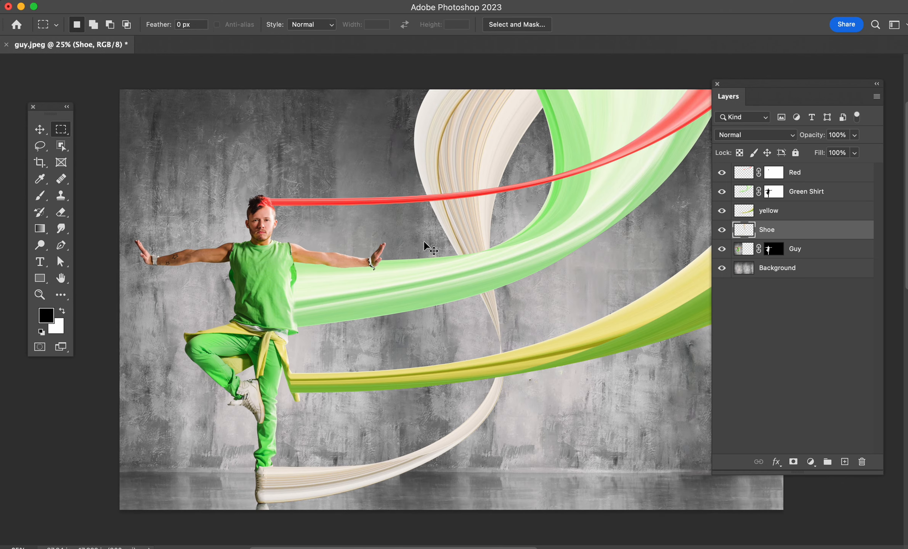
{"action": "key", "text": "super+minus"}
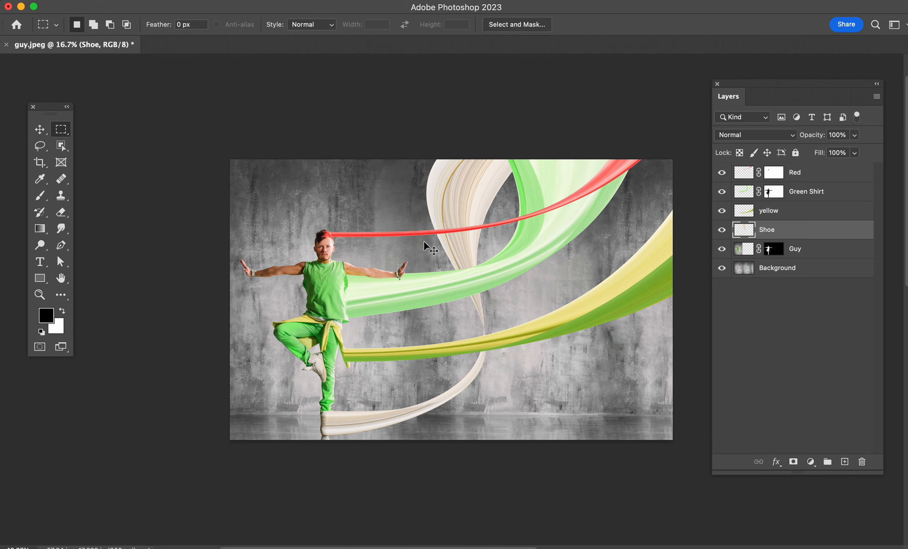
Step: Warp the yellow layer's ribbon into an S-curve that dips below the green ribbon, rises behind it and exits at the canvas's right edge
{"action": "left_click", "coordinate": [750, 212]}
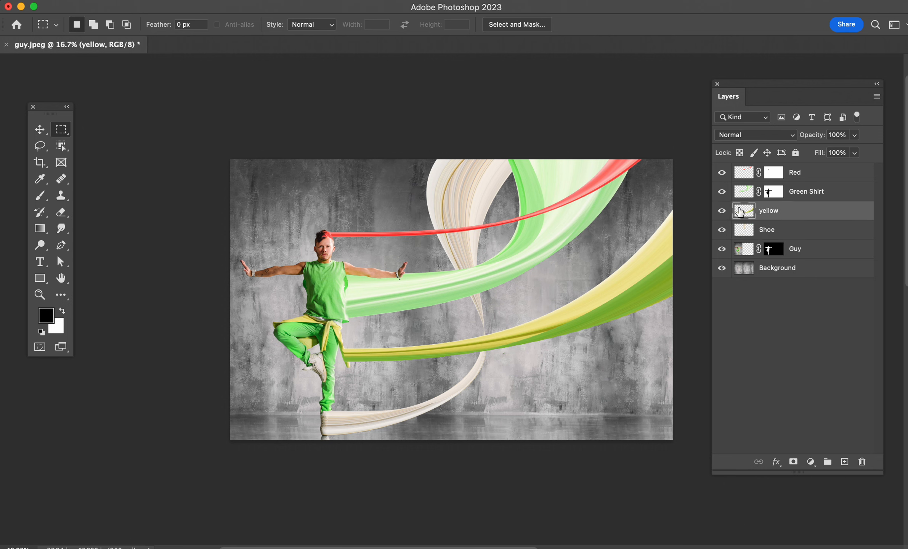
{"action": "left_click", "coordinate": [722, 212]}
{"action": "left_click", "coordinate": [723, 211]}
{"action": "key", "text": "super+t"}
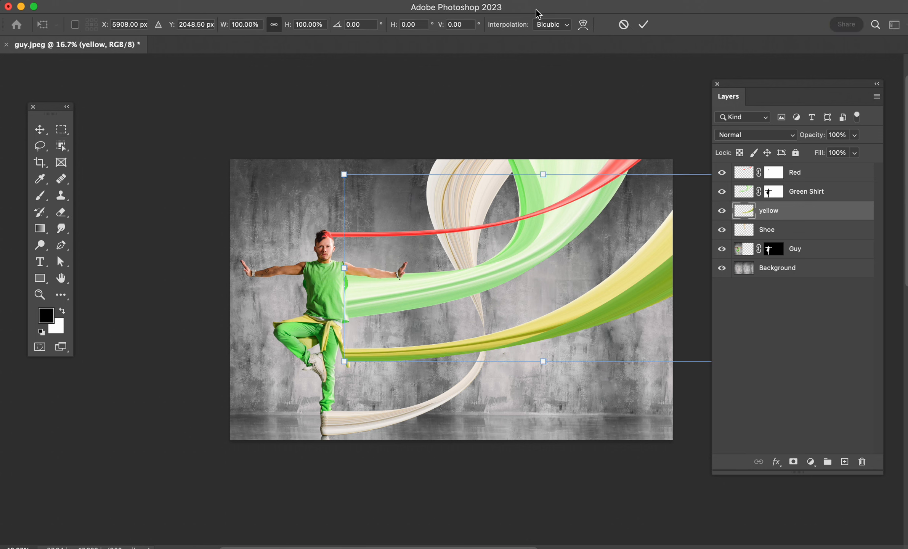
{"action": "left_click", "coordinate": [582, 25]}
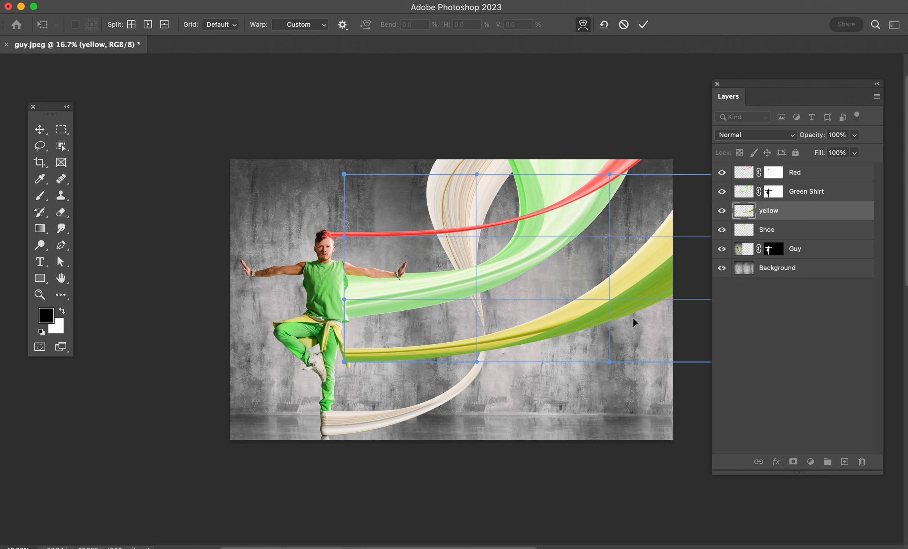
{"action": "left_click_drag", "start_coordinate": [592, 257], "coordinate": [564, 235]}
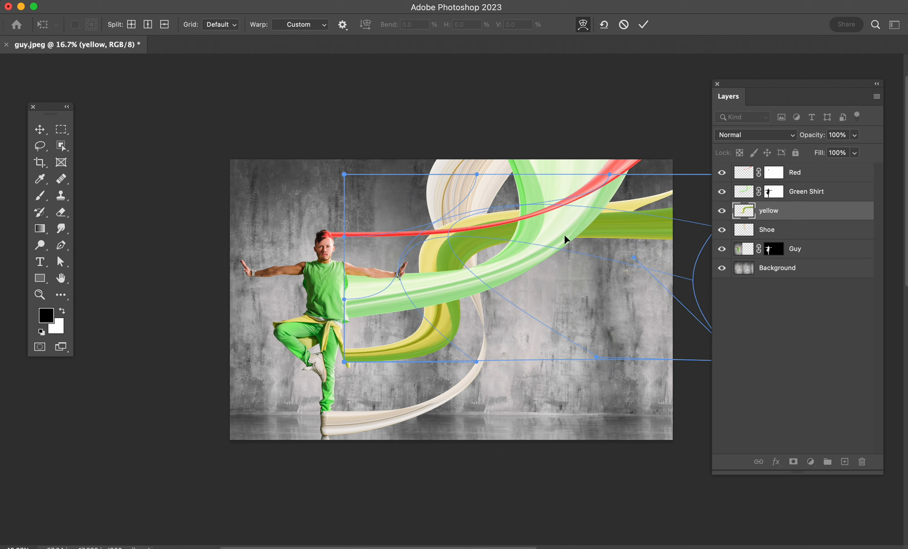
{"action": "left_click_drag", "start_coordinate": [641, 230], "coordinate": [684, 195]}
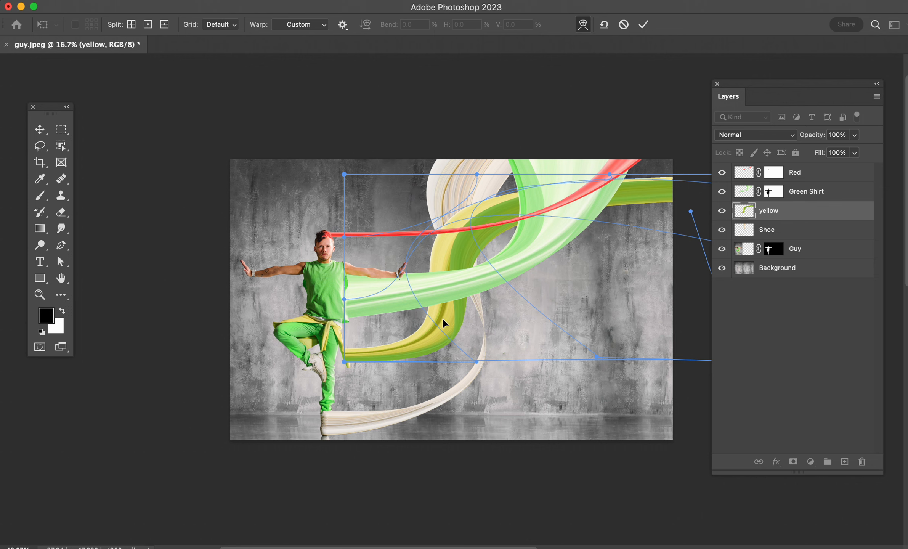
{"action": "left_click_drag", "start_coordinate": [442, 319], "coordinate": [550, 372]}
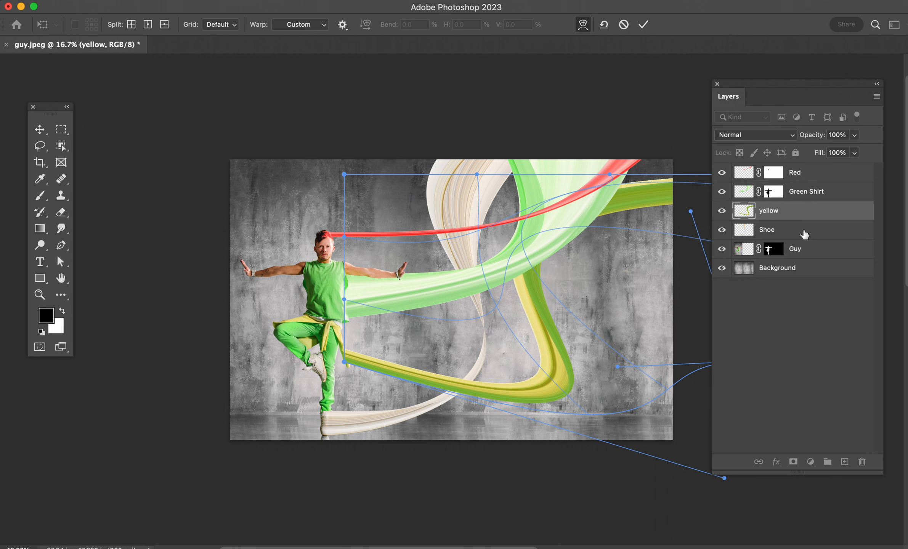
{"action": "key", "text": "Return"}
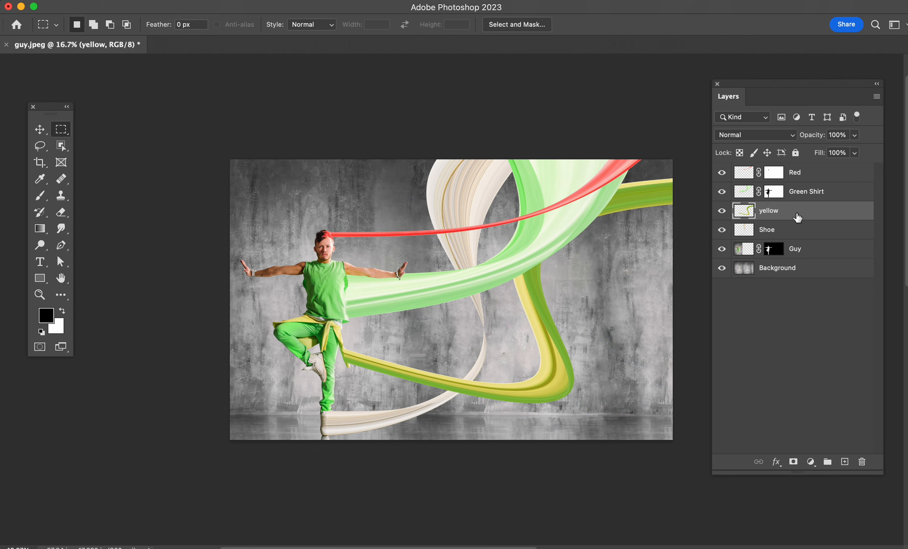
Step: Warp the Green Shirt layer's ribbon down across the yellow ribbon, into a bend at the canvas's right edge and back up behind the red ribbon
{"action": "left_click", "coordinate": [739, 194]}
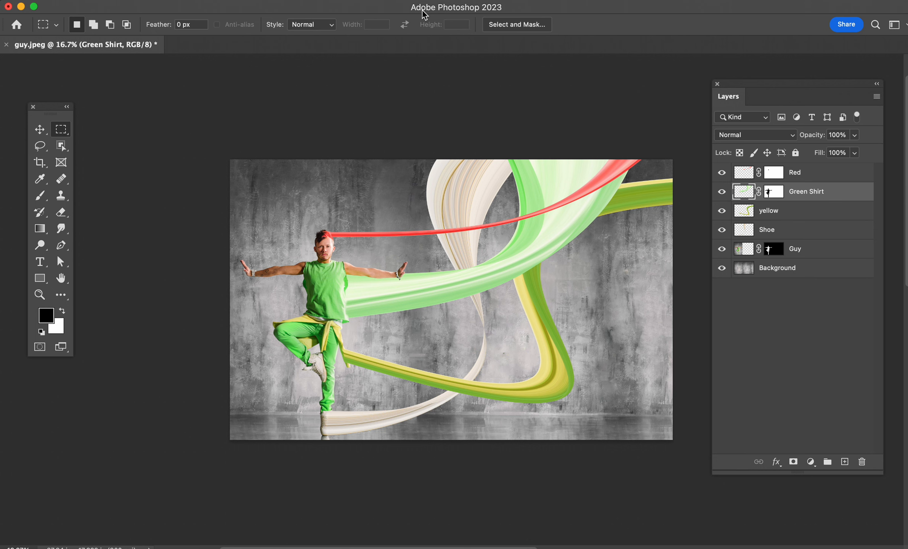
{"action": "key", "text": "ctrl+t"}
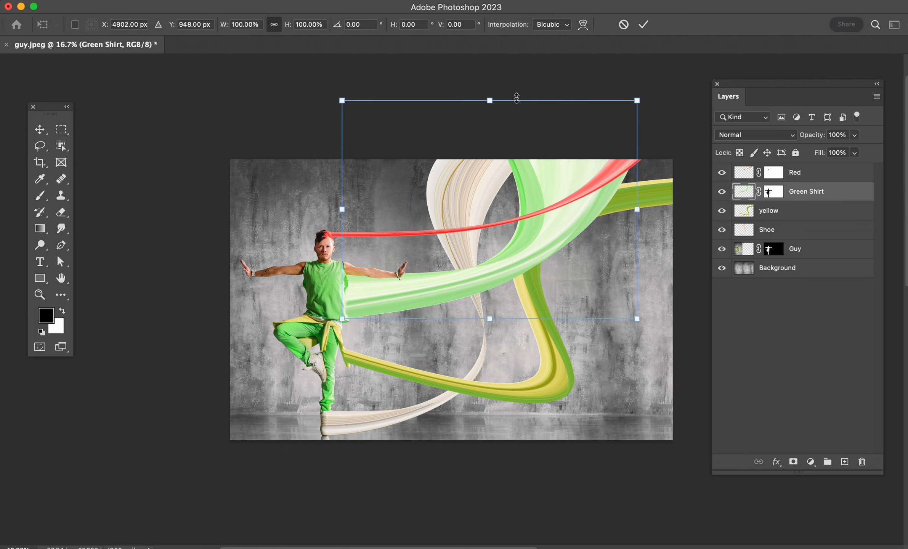
{"action": "left_click", "coordinate": [583, 25]}
{"action": "left_click_drag", "start_coordinate": [604, 286], "coordinate": [659, 324]}
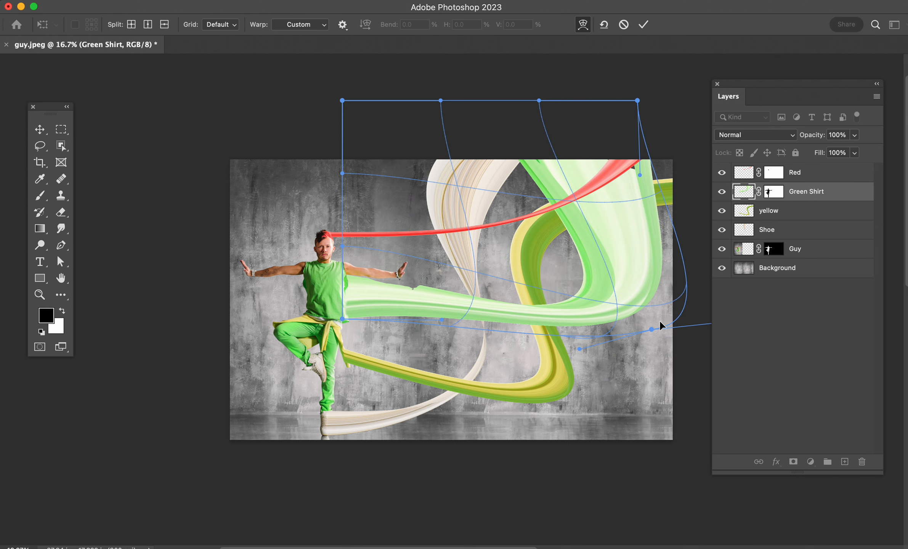
{"action": "left_click_drag", "start_coordinate": [634, 231], "coordinate": [650, 314]}
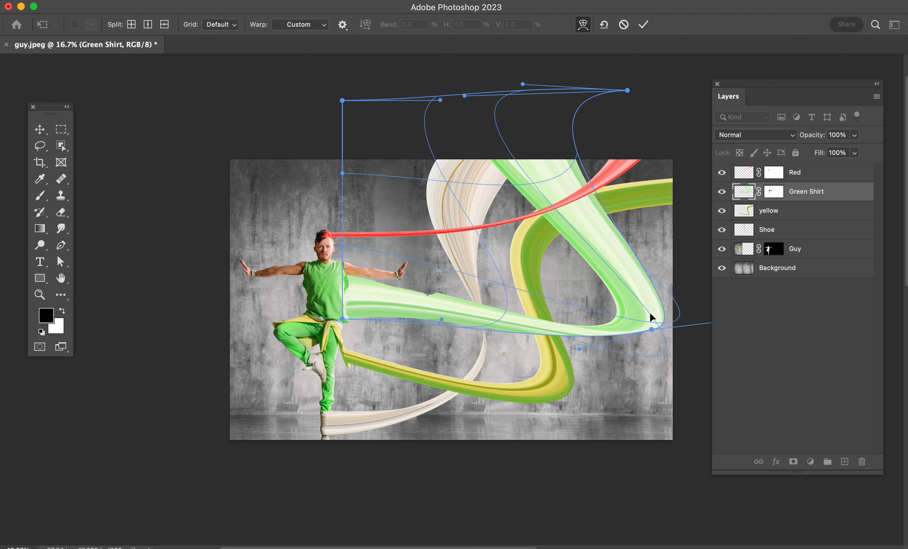
{"action": "left_click_drag", "start_coordinate": [437, 302], "coordinate": [435, 297]}
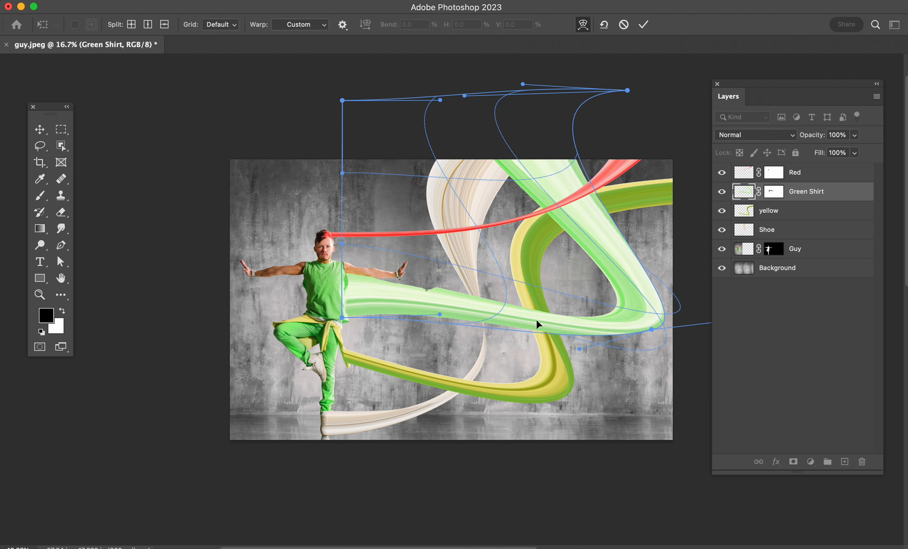
{"action": "left_click_drag", "start_coordinate": [606, 331], "coordinate": [618, 344]}
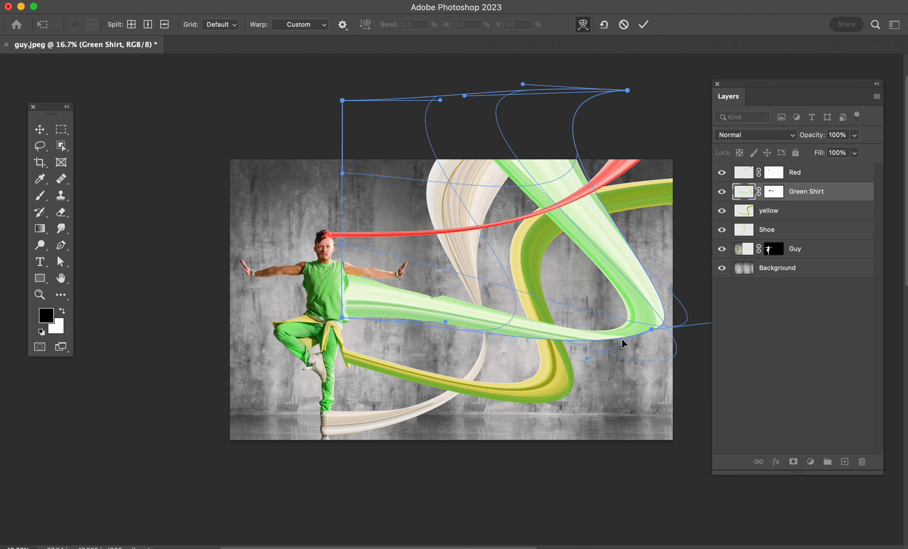
{"action": "left_click_drag", "start_coordinate": [626, 90], "coordinate": [666, 110]}
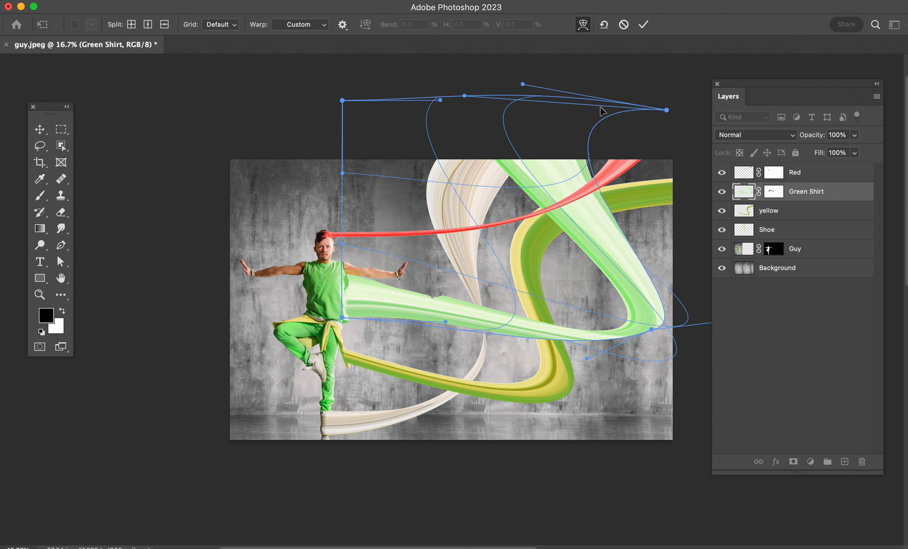
{"action": "mouse_move", "coordinate": [477, 107]}
{"action": "left_mouse_down"}
{"action": "mouse_move", "coordinate": [513, 97]}
{"action": "mouse_move", "coordinate": [488, 103]}
{"action": "left_mouse_up"}
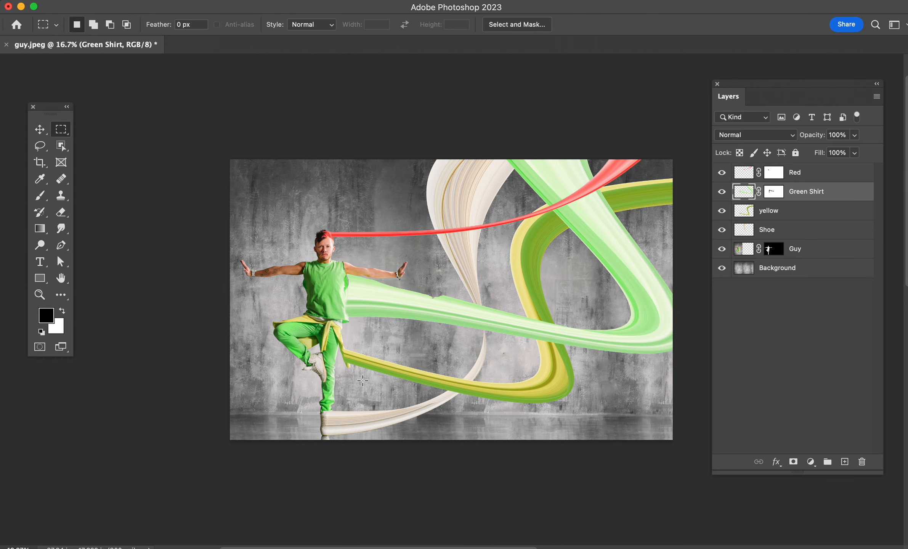
Step: Delete the distorted layer mask from the Green Shirt layer
{"action": "key", "text": "super+equal"}
{"action": "key", "text": "super+equal"}
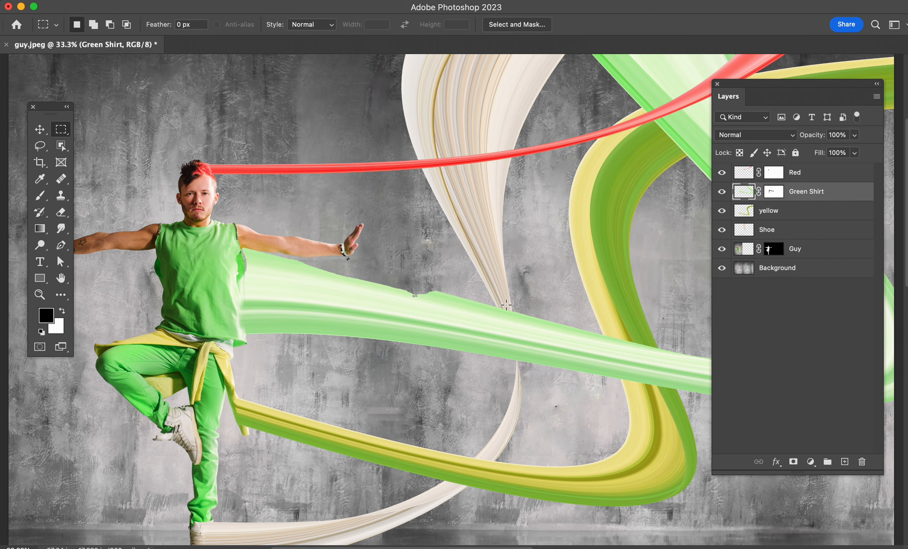
{"action": "right_click", "coordinate": [778, 192]}
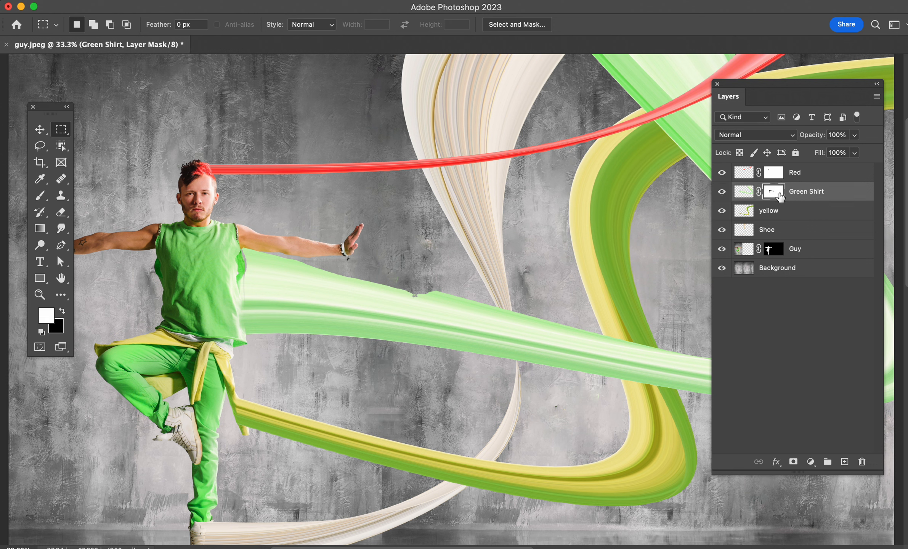
{"action": "left_click", "coordinate": [801, 221]}
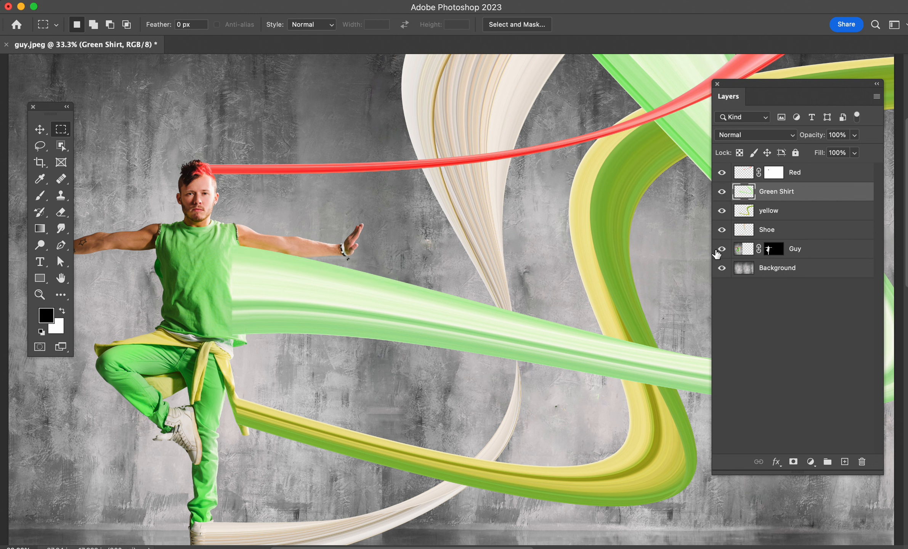
Step: Load the Guy layer's mask as a selection, add it as a mask to the Green Shirt layer and invert that mask
{"action": "left_click", "coordinate": [769, 252], "text": "super"}
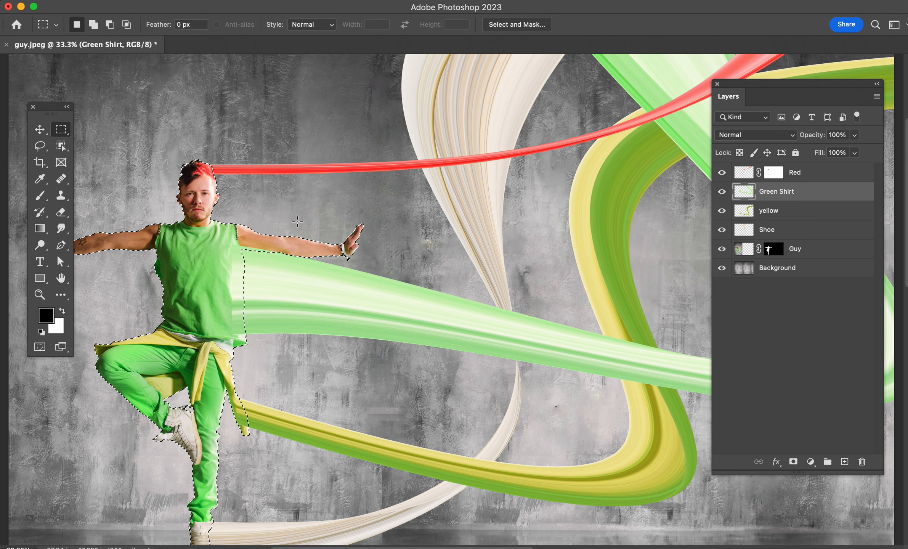
{"action": "key", "text": "b"}
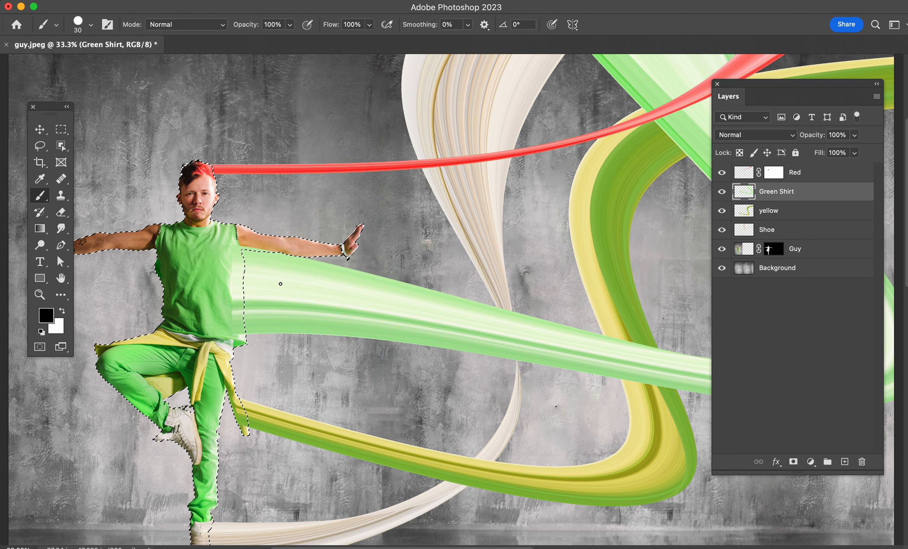
{"action": "left_click", "coordinate": [795, 461]}
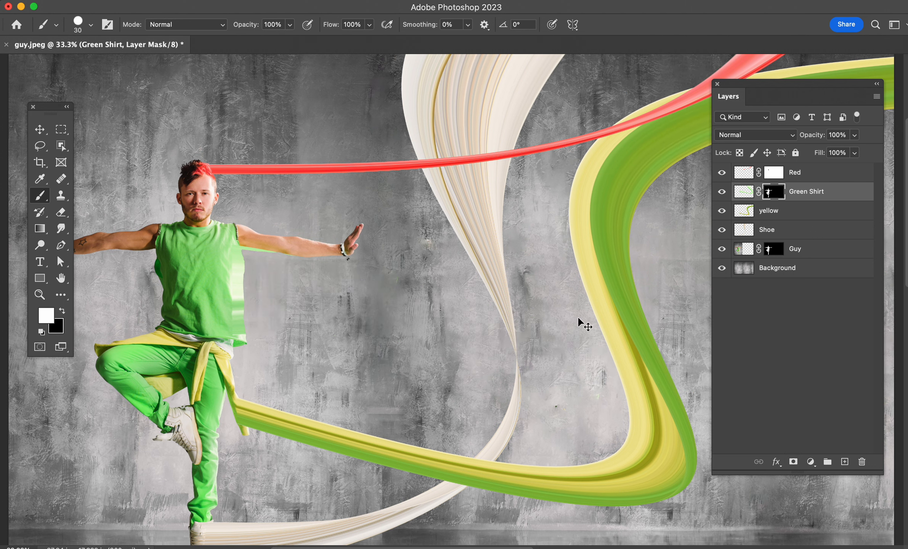
{"action": "key", "text": "super+i"}
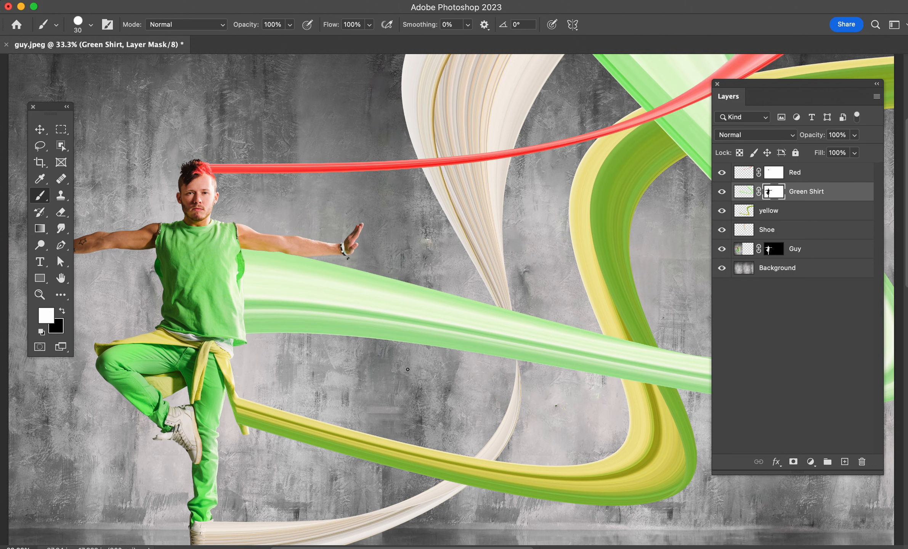
Step: Group the Red, Green Shirt, yellow and Shoe layers together
{"action": "scroll", "coordinate": [400, 404], "scroll_direction": "down", "scroll_amount": 5}
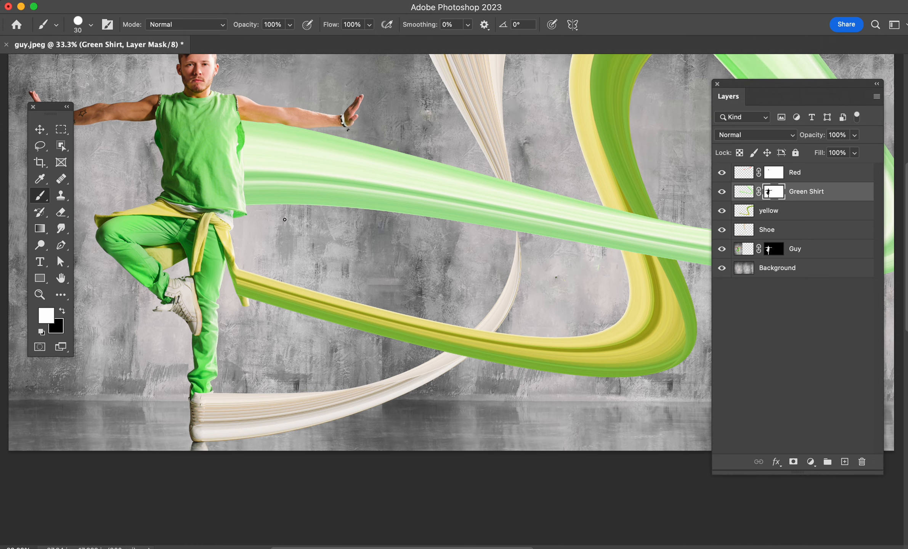
{"action": "scroll", "coordinate": [285, 220], "scroll_direction": "up", "scroll_amount": 4}
{"action": "scroll", "coordinate": [335, 247], "scroll_direction": "down", "scroll_amount": 2}
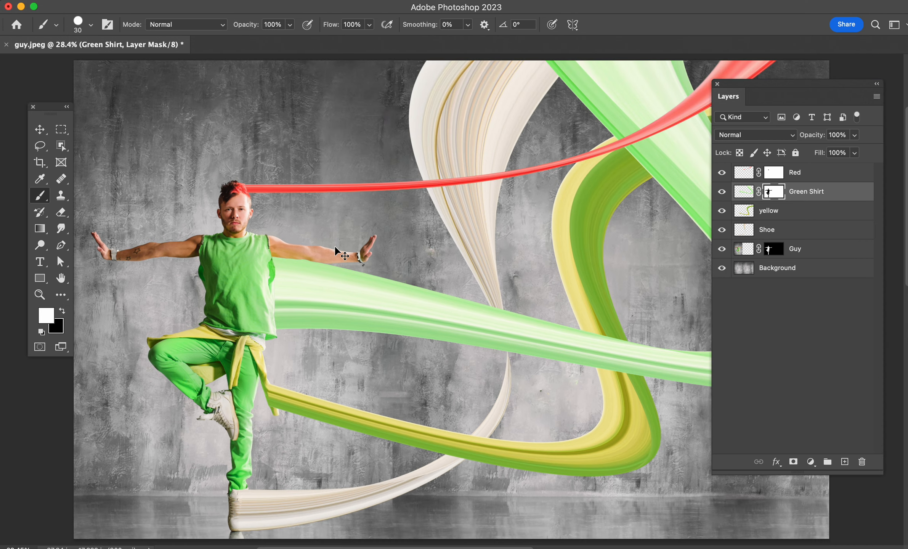
{"action": "scroll", "coordinate": [395, 275], "scroll_direction": "right", "scroll_amount": 6}
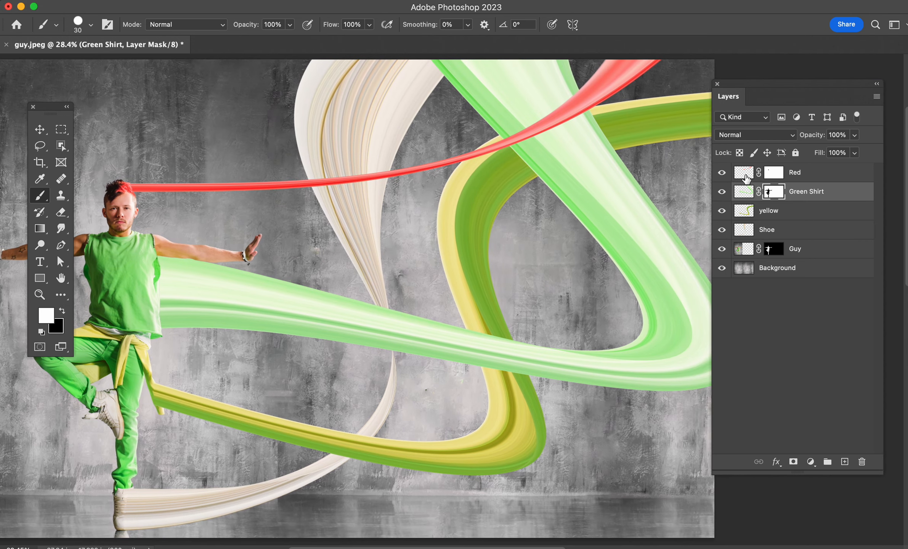
{"action": "left_click", "coordinate": [745, 174]}
{"action": "left_click", "coordinate": [805, 230], "text": "shift"}
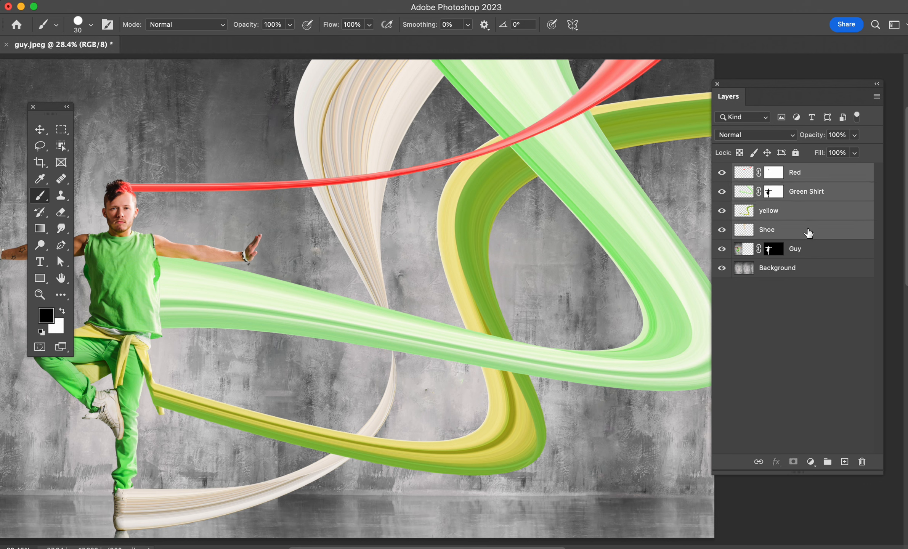
{"action": "left_click", "coordinate": [827, 461]}
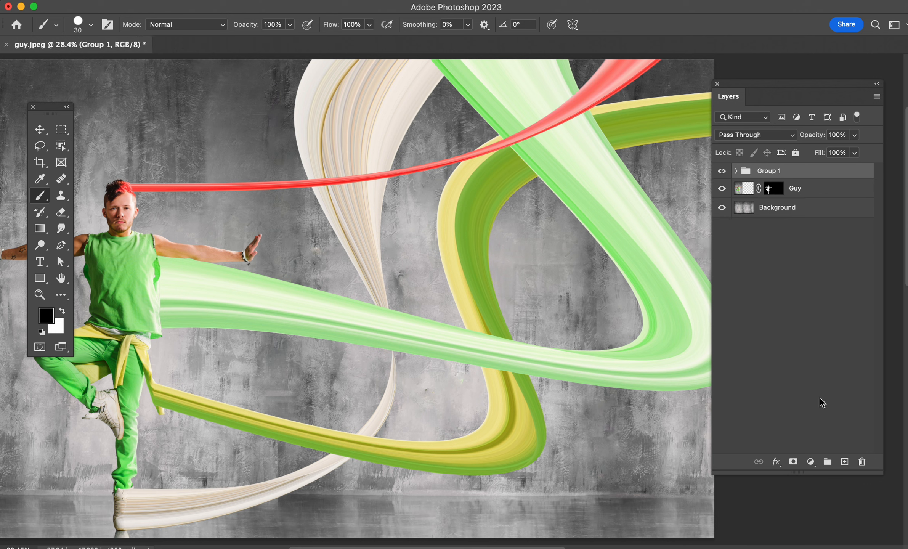
Step: Add a new layer above the ribbon group, clip it to the group and name it Shadows
{"action": "left_click", "coordinate": [844, 461]}
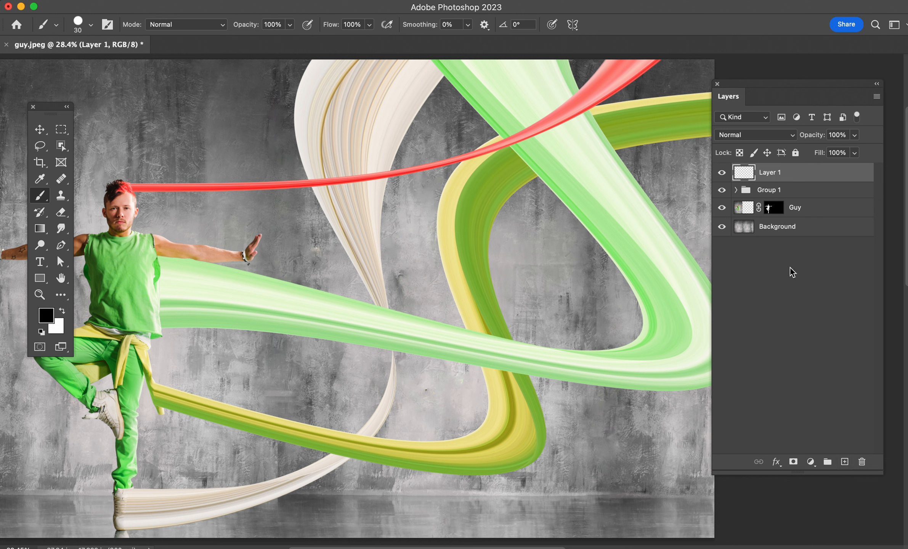
{"action": "left_click", "coordinate": [744, 180], "text": "alt"}
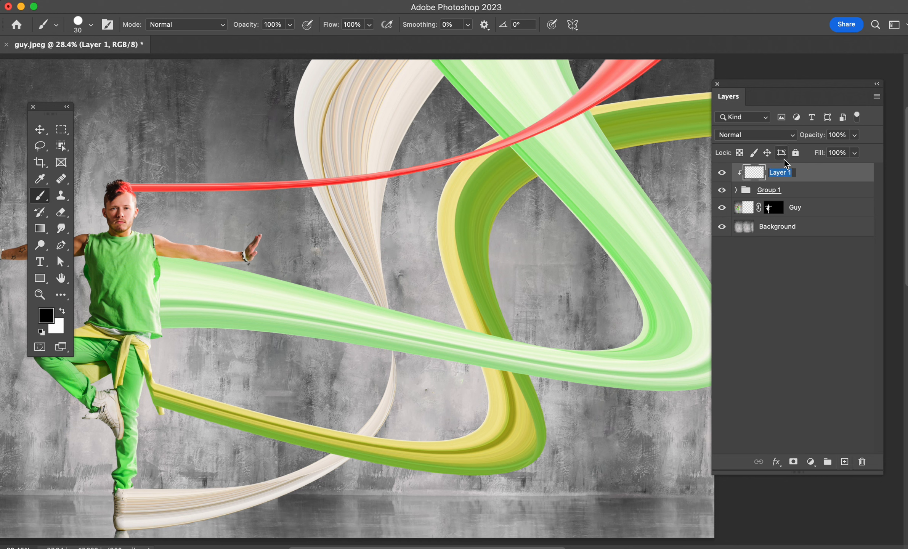
{"action": "type", "text": "Shadows"}
Step: Rename the ribbon group Twists and check its contents by hiding and showing it
{"action": "left_click", "coordinate": [767, 193]}
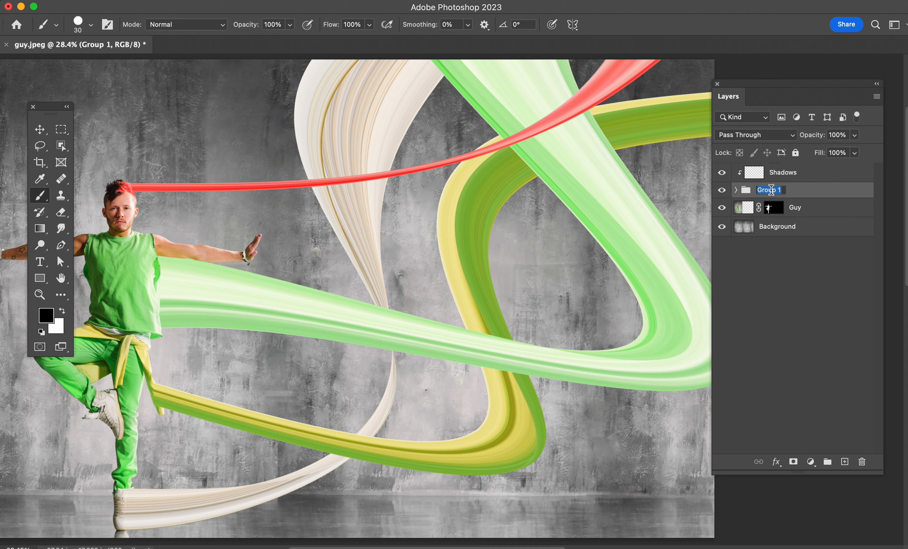
{"action": "type", "text": "Twists"}
{"action": "key", "text": "Return"}
{"action": "left_click", "coordinate": [723, 190]}
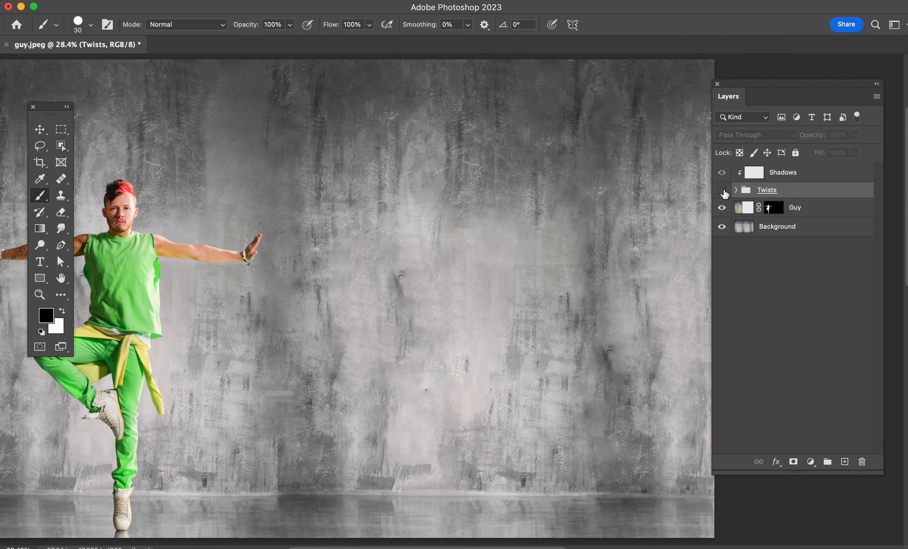
{"action": "left_click", "coordinate": [723, 190]}
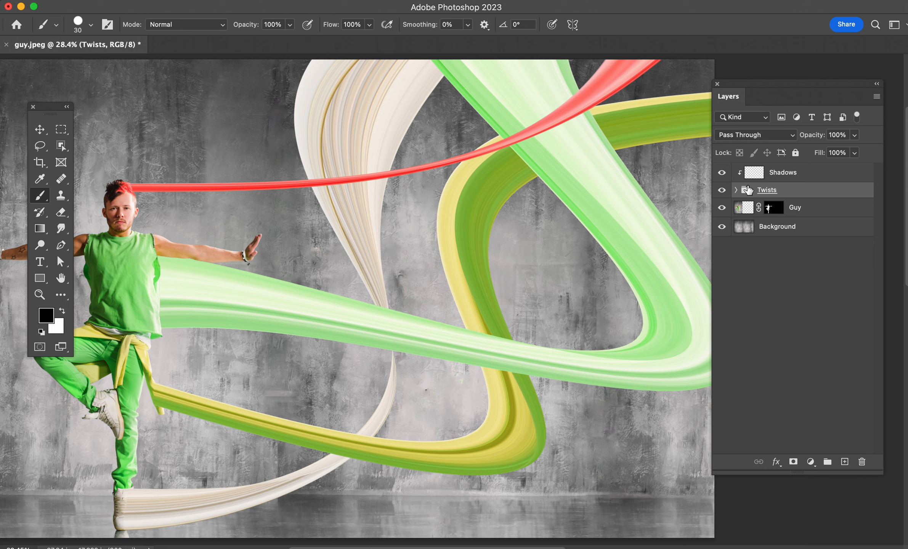
Step: Duplicate the Twists group, hide the original and merge the copy into a single layer
{"action": "key", "text": "super+j"}
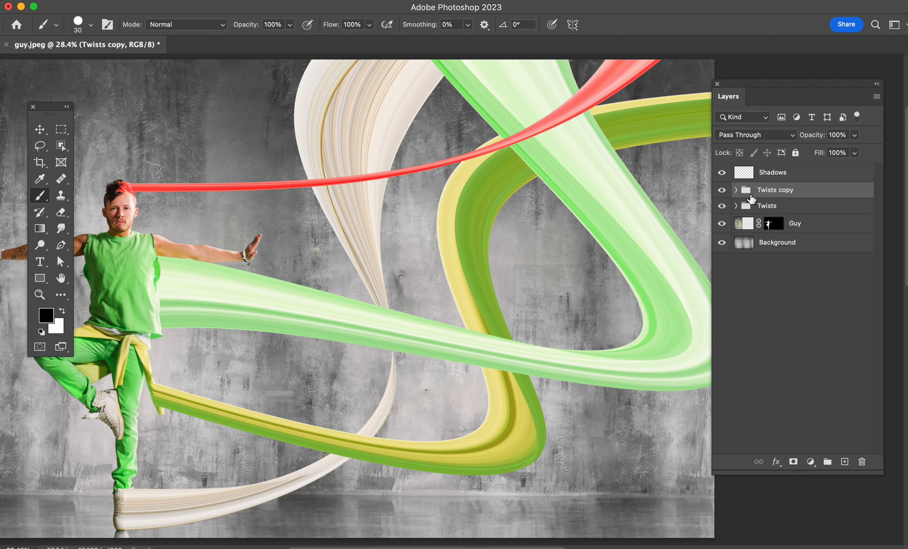
{"action": "left_click", "coordinate": [722, 206]}
{"action": "right_click", "coordinate": [815, 190]}
{"action": "scroll", "coordinate": [779, 295], "scroll_direction": "down", "scroll_amount": 10}
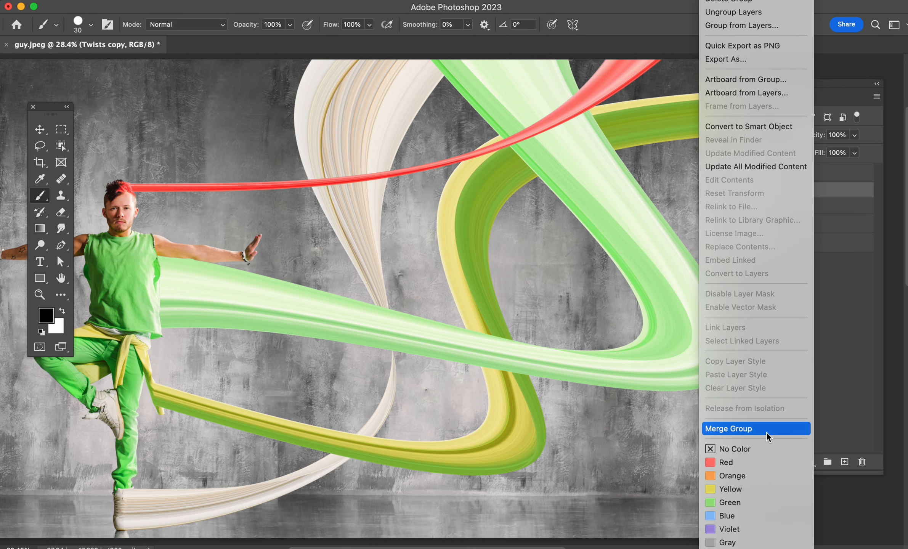
{"action": "left_click", "coordinate": [766, 431]}
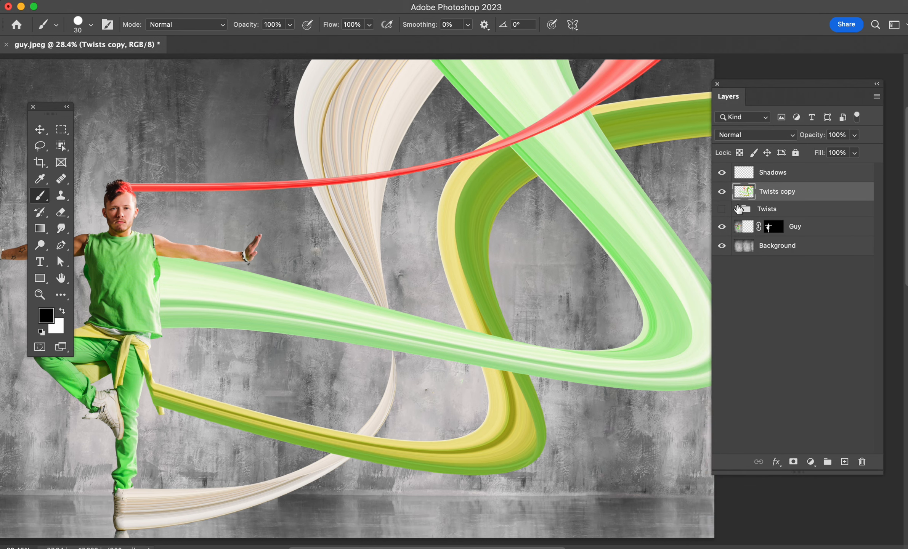
Step: Clip the Shadows layer to the Twists copy layer and load the outline of the ribbons as a selection
{"action": "left_click", "coordinate": [748, 178], "text": "alt"}
{"action": "left_click", "coordinate": [748, 195], "text": "super"}
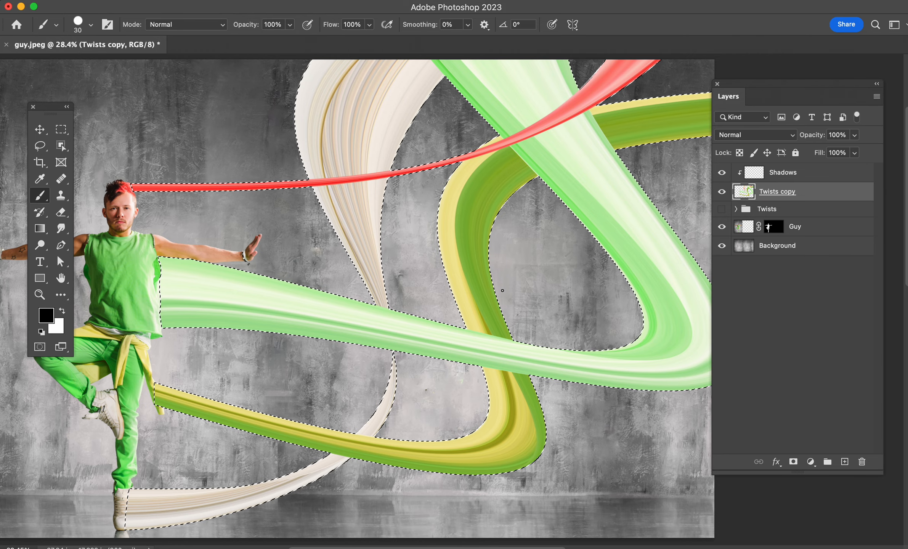
{"action": "scroll", "coordinate": [552, 307], "scroll_direction": "right", "scroll_amount": 3}
{"action": "scroll", "coordinate": [552, 308], "scroll_direction": "up", "scroll_amount": 1}
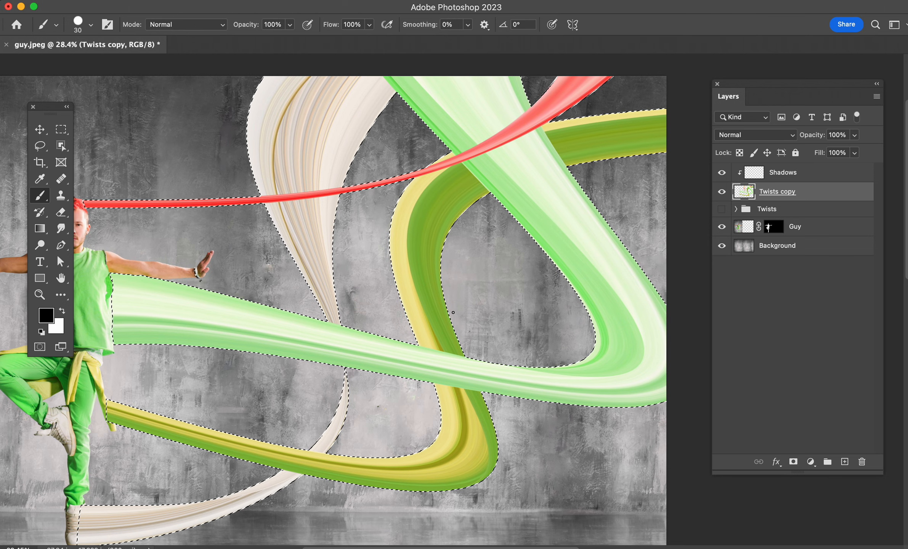
Step: Make the Shadows layer active and set the brush to a soft-edged 800 px tip
{"action": "key", "text": "bracketright"}
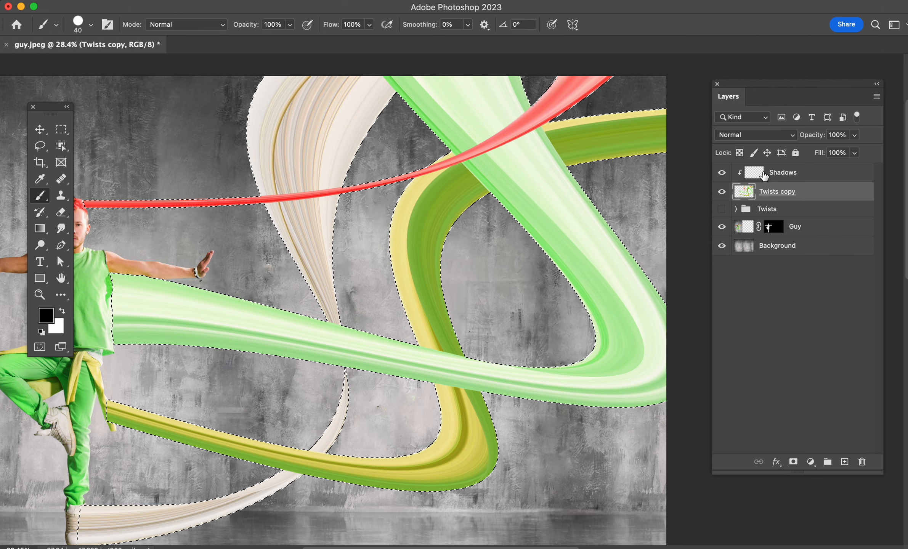
{"action": "key", "text": "alt+bracketright"}
{"action": "key", "text": "bracketright"}
{"action": "key", "text": "bracketright"}
{"action": "key", "text": "bracketright"}
{"action": "key", "text": "bracketright"}
{"action": "key", "text": "bracketright"}
{"action": "key", "text": "bracketright"}
{"action": "key", "text": "bracketright"}
{"action": "key", "text": "bracketright"}
{"action": "key", "text": "bracketright"}
{"action": "key", "text": "bracketright"}
{"action": "key", "text": "bracketright"}
{"action": "key", "text": "bracketright"}
{"action": "key", "text": "bracketright"}
{"action": "key", "text": "bracketright"}
{"action": "key", "text": "bracketright"}
{"action": "key", "text": "bracketright"}
{"action": "key", "text": "bracketright"}
{"action": "key", "text": "bracketright"}
{"action": "key", "text": "bracketright"}
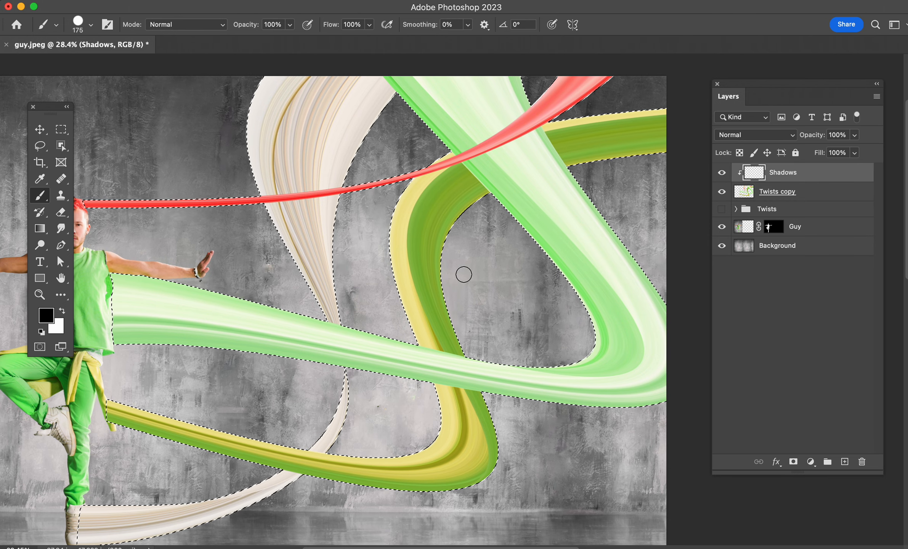
{"action": "right_click", "coordinate": [471, 271]}
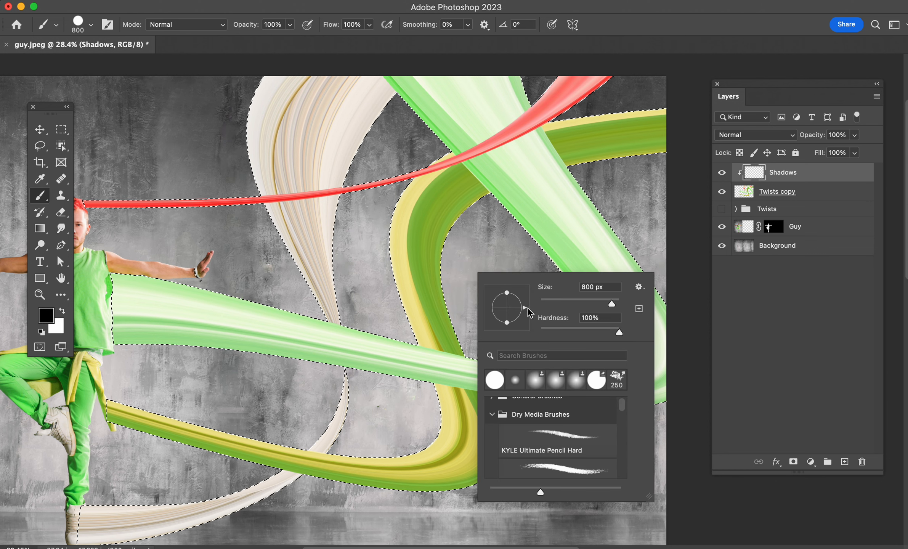
{"action": "left_click_drag", "start_coordinate": [558, 328], "coordinate": [536, 330]}
Step: Set the brush flow to 18%
{"action": "left_click", "coordinate": [344, 27]}
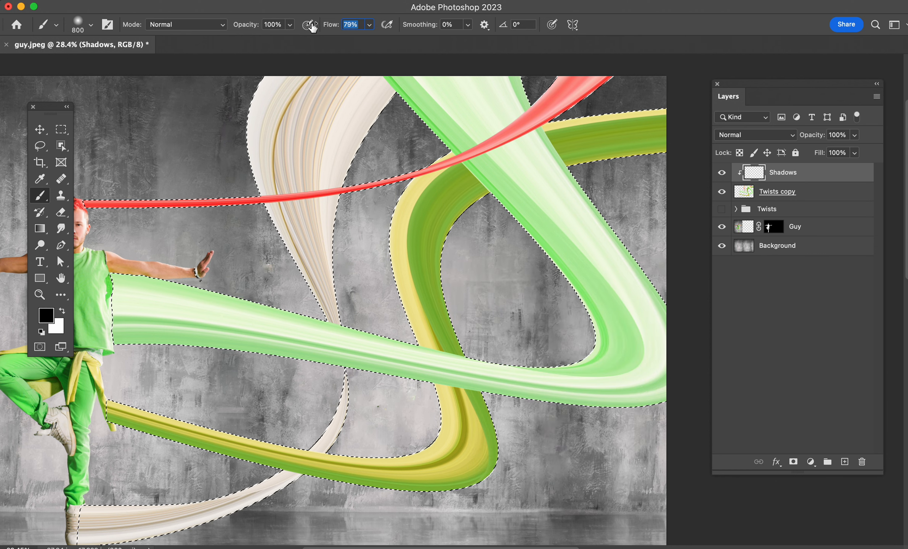
{"action": "type", "text": "22"}
{"action": "key", "text": "Return"}
{"action": "type", "text": "18"}
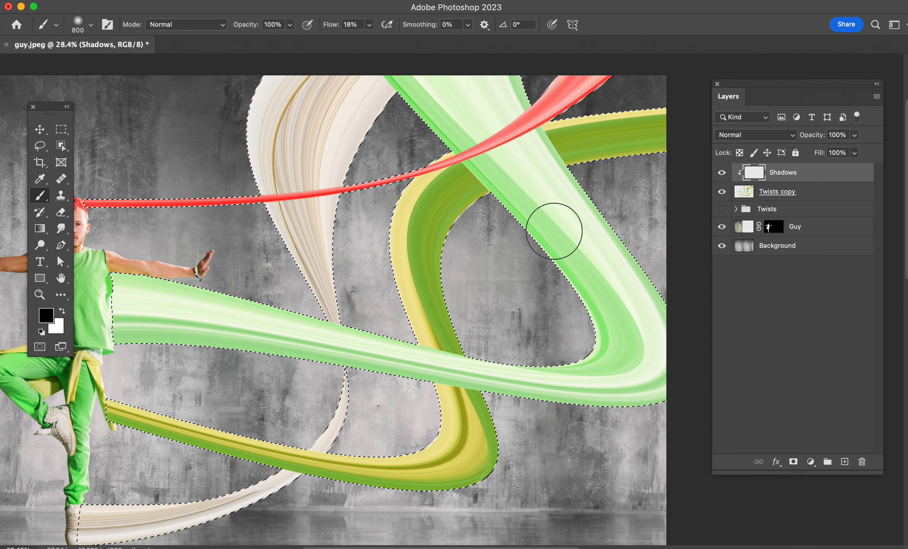
Step: Paint soft black shadows on the Shadows layer along the inner curves of the yellow-green, light green and cream ribbons
{"action": "mouse_move", "coordinate": [458, 289]}
{"action": "left_mouse_down"}
{"action": "mouse_move", "coordinate": [470, 239]}
{"action": "mouse_move", "coordinate": [462, 250]}
{"action": "mouse_move", "coordinate": [489, 215]}
{"action": "mouse_move", "coordinate": [477, 317]}
{"action": "left_mouse_up"}
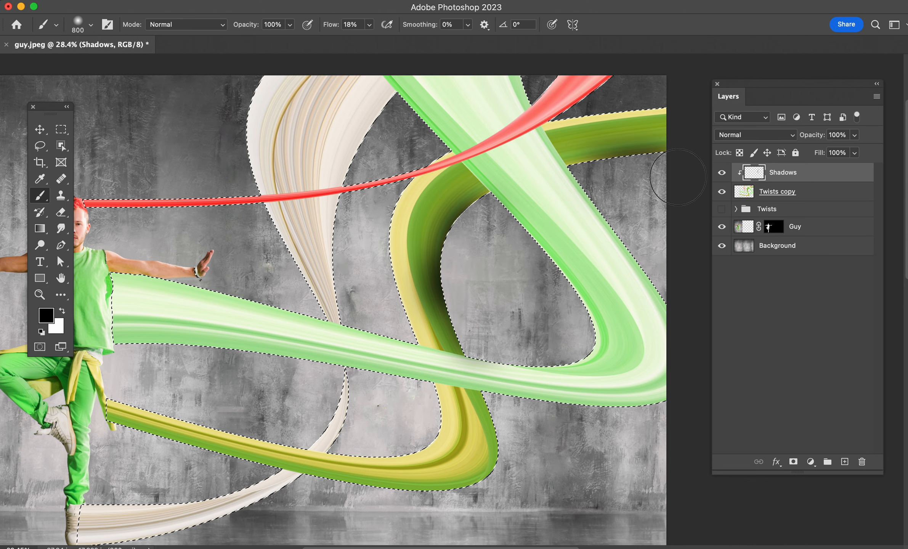
{"action": "mouse_move", "coordinate": [587, 182]}
{"action": "left_mouse_down"}
{"action": "mouse_move", "coordinate": [594, 162]}
{"action": "mouse_move", "coordinate": [682, 188]}
{"action": "left_mouse_up"}
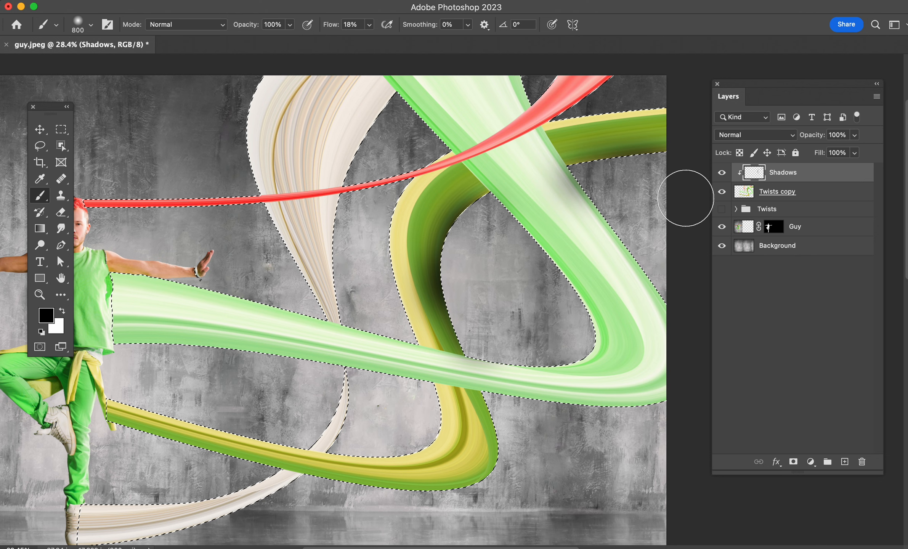
{"action": "mouse_move", "coordinate": [595, 266]}
{"action": "left_mouse_down"}
{"action": "mouse_move", "coordinate": [531, 320]}
{"action": "mouse_move", "coordinate": [578, 327]}
{"action": "left_mouse_up"}
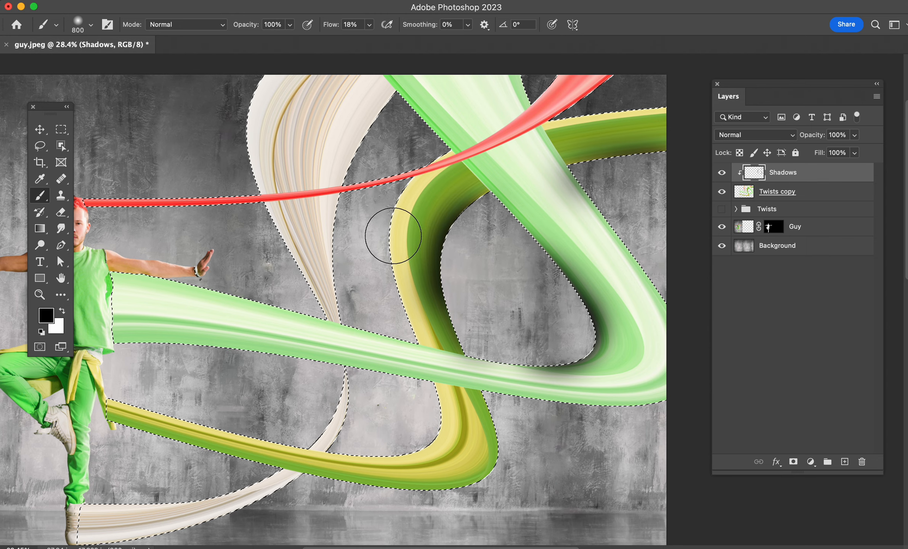
{"action": "scroll", "coordinate": [457, 339], "scroll_direction": "down", "scroll_amount": 2}
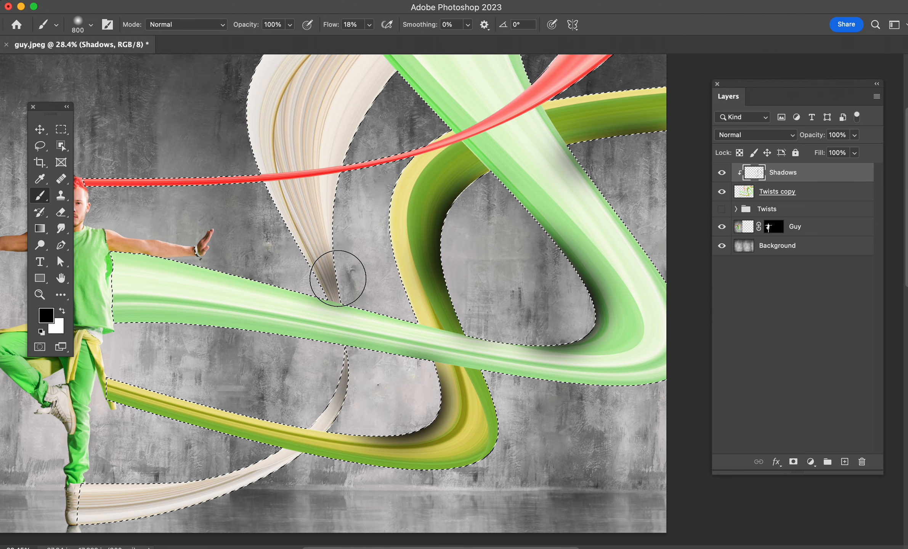
{"action": "mouse_move", "coordinate": [338, 278]}
{"action": "left_mouse_down"}
{"action": "mouse_move", "coordinate": [384, 324]}
{"action": "mouse_move", "coordinate": [350, 249]}
{"action": "mouse_move", "coordinate": [347, 217]}
{"action": "mouse_move", "coordinate": [352, 260]}
{"action": "mouse_move", "coordinate": [391, 147]}
{"action": "left_mouse_up"}
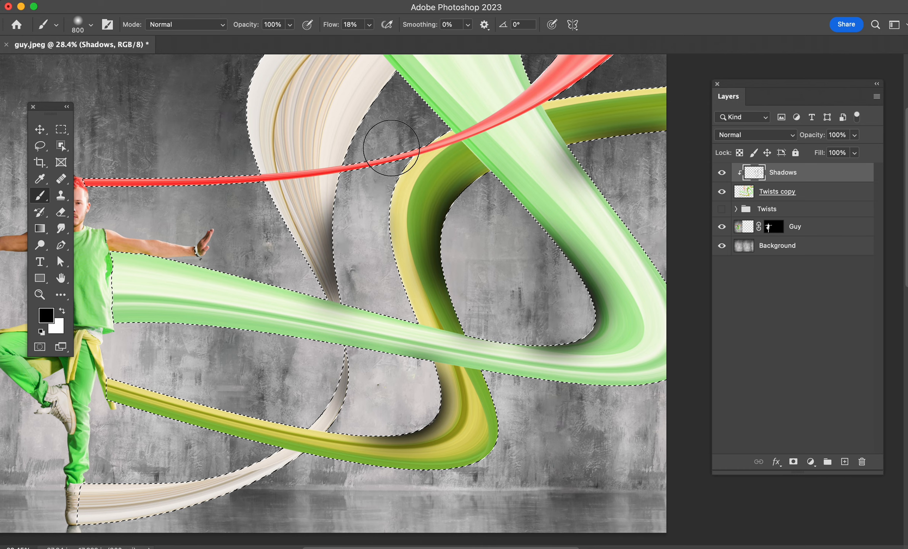
Step: Shade the lower cream ribbon where it passes under the yellow-green ribbon, undoing the first stroke and repainting it
{"action": "left_click_drag", "start_coordinate": [381, 486], "coordinate": [503, 399]}
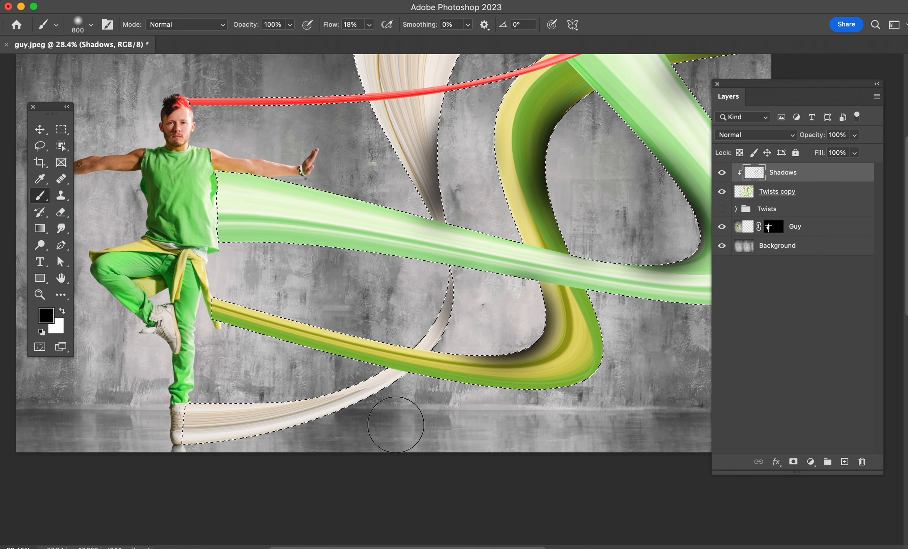
{"action": "mouse_move", "coordinate": [390, 401]}
{"action": "left_mouse_down"}
{"action": "mouse_move", "coordinate": [369, 412]}
{"action": "mouse_move", "coordinate": [391, 414]}
{"action": "mouse_move", "coordinate": [383, 424]}
{"action": "mouse_move", "coordinate": [360, 431]}
{"action": "left_mouse_up"}
{"action": "key", "text": "super+z"}
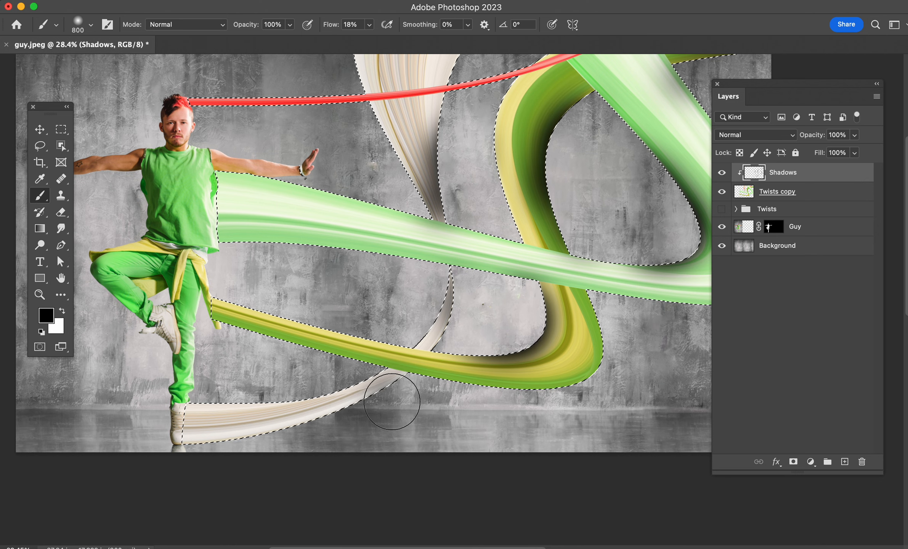
{"action": "left_click_drag", "start_coordinate": [393, 399], "coordinate": [361, 423]}
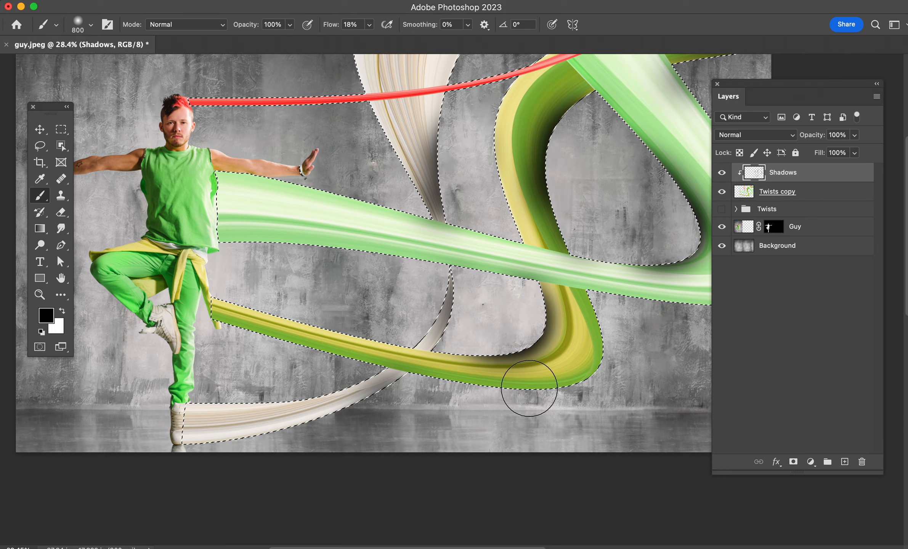
Step: Use the Lasso to subtract the light green ribbon's diagonal section, where it crosses over the yellow-green ribbon, from the selection
{"action": "left_click_drag", "start_coordinate": [580, 446], "coordinate": [527, 462]}
{"action": "left_click_drag", "start_coordinate": [606, 340], "coordinate": [464, 405]}
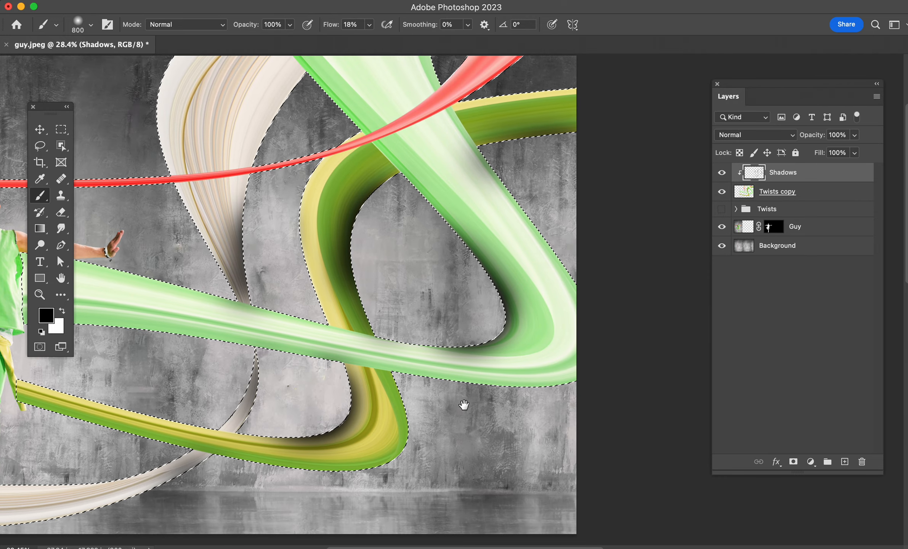
{"action": "left_click_drag", "start_coordinate": [419, 289], "coordinate": [477, 401]}
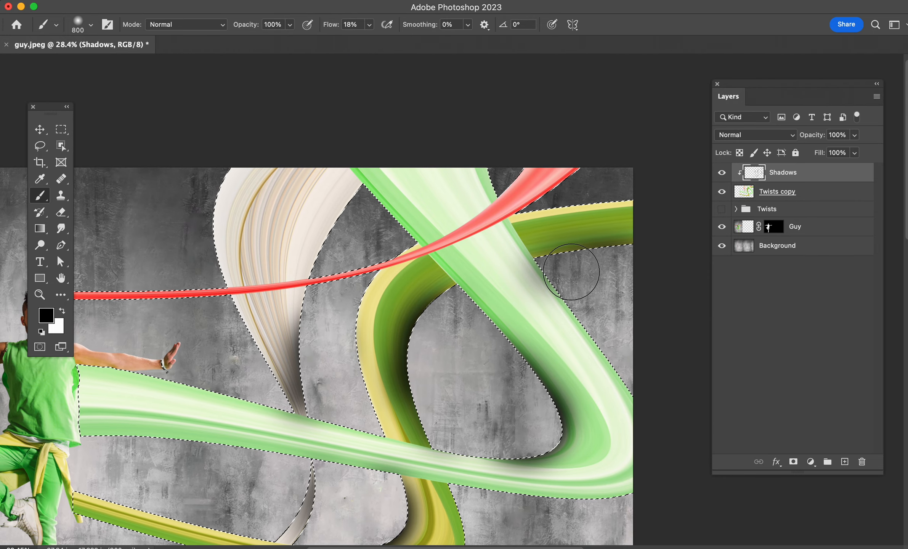
{"action": "key", "text": "l"}
{"action": "key", "text": "alt"}
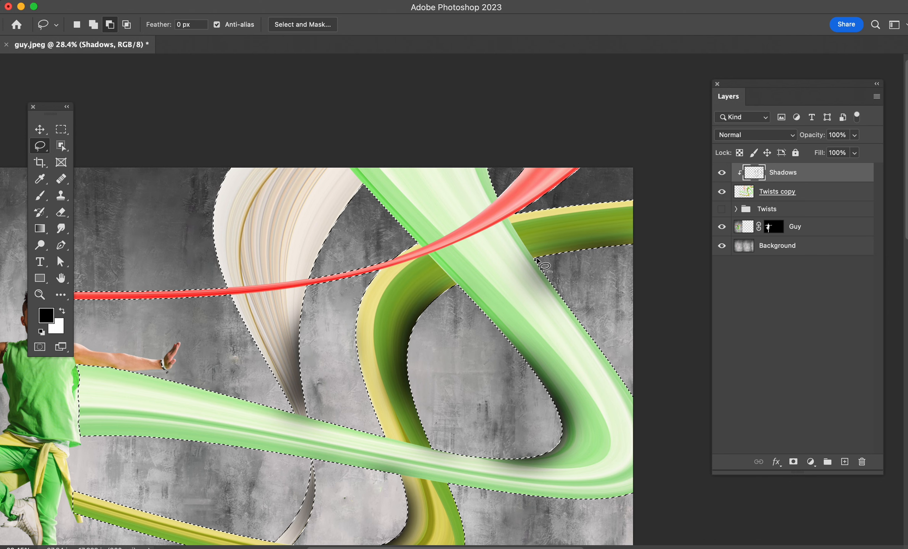
{"action": "mouse_move", "coordinate": [533, 257]}
{"action": "left_mouse_down"}
{"action": "mouse_move", "coordinate": [471, 268]}
{"action": "mouse_move", "coordinate": [460, 280]}
{"action": "mouse_move", "coordinate": [453, 356]}
{"action": "mouse_move", "coordinate": [591, 402]}
{"action": "mouse_move", "coordinate": [610, 335]}
{"action": "mouse_move", "coordinate": [590, 294]}
{"action": "mouse_move", "coordinate": [533, 258]}
{"action": "left_mouse_up"}
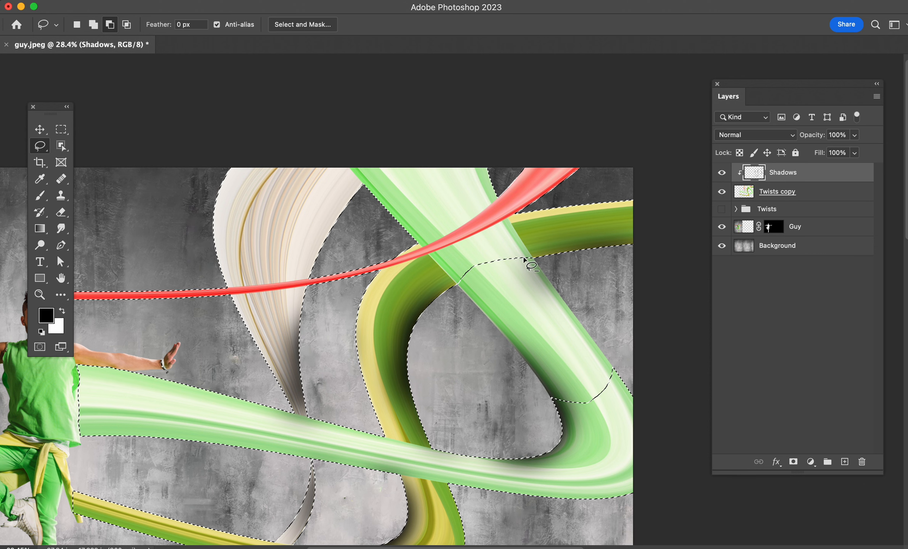
{"action": "mouse_move", "coordinate": [532, 257]}
{"action": "left_mouse_down"}
{"action": "mouse_move", "coordinate": [492, 181]}
{"action": "mouse_move", "coordinate": [404, 225]}
{"action": "left_mouse_up"}
{"action": "mouse_move", "coordinate": [450, 276]}
{"action": "left_mouse_down"}
{"action": "mouse_move", "coordinate": [471, 287]}
{"action": "mouse_move", "coordinate": [535, 263]}
{"action": "left_mouse_up"}
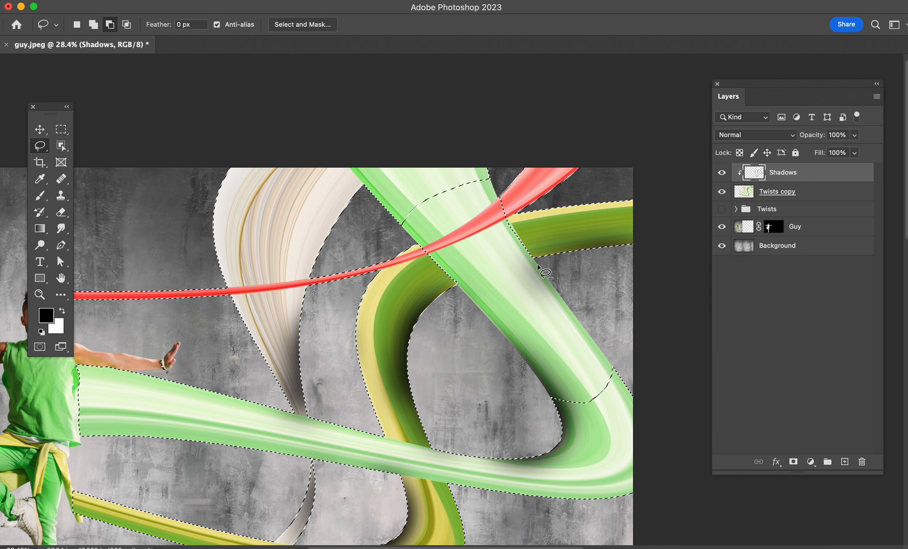
Step: Refine the selection boundary along the light green ribbon's outer edge, between the red ribbon and the yellow-green ribbon's lower edge
{"action": "key", "text": "shift"}
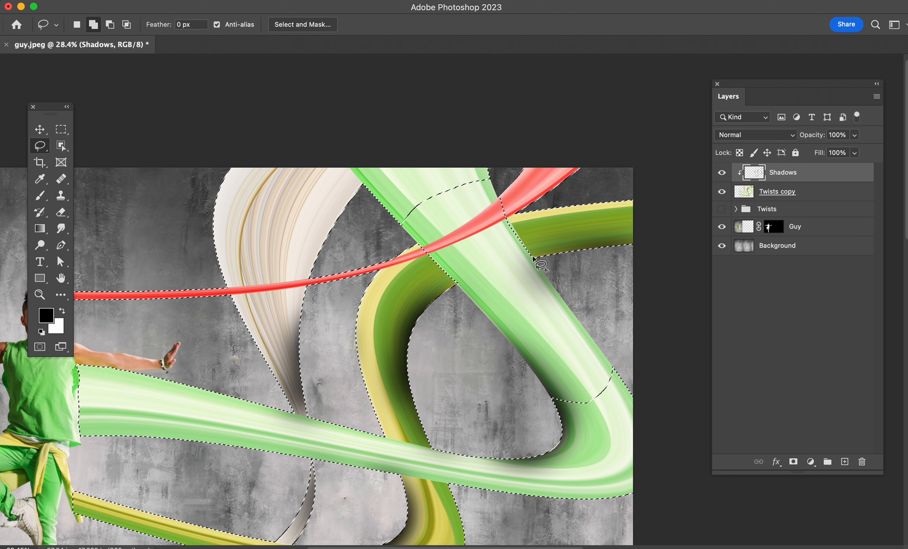
{"action": "mouse_move", "coordinate": [510, 220]}
{"action": "left_mouse_down"}
{"action": "mouse_move", "coordinate": [495, 220]}
{"action": "mouse_move", "coordinate": [519, 261]}
{"action": "mouse_move", "coordinate": [532, 255]}
{"action": "left_mouse_up"}
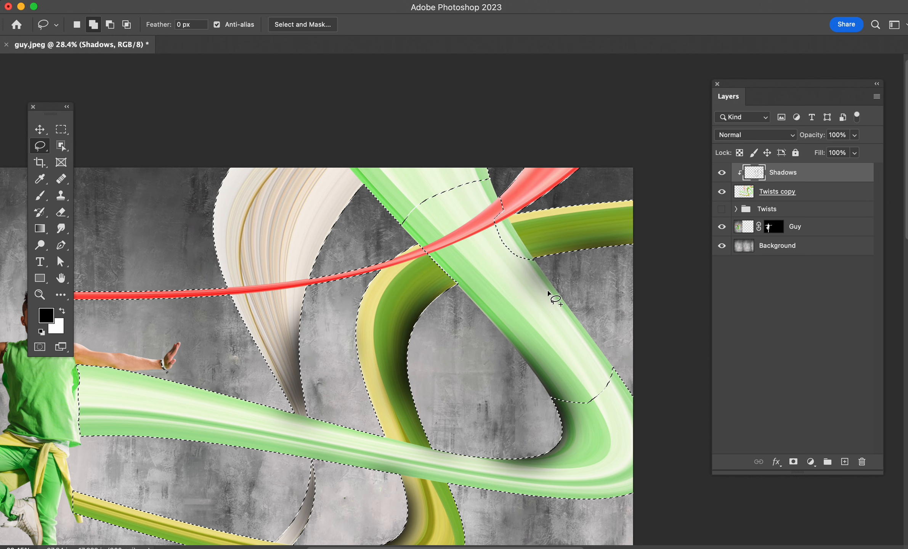
{"action": "key", "text": "alt"}
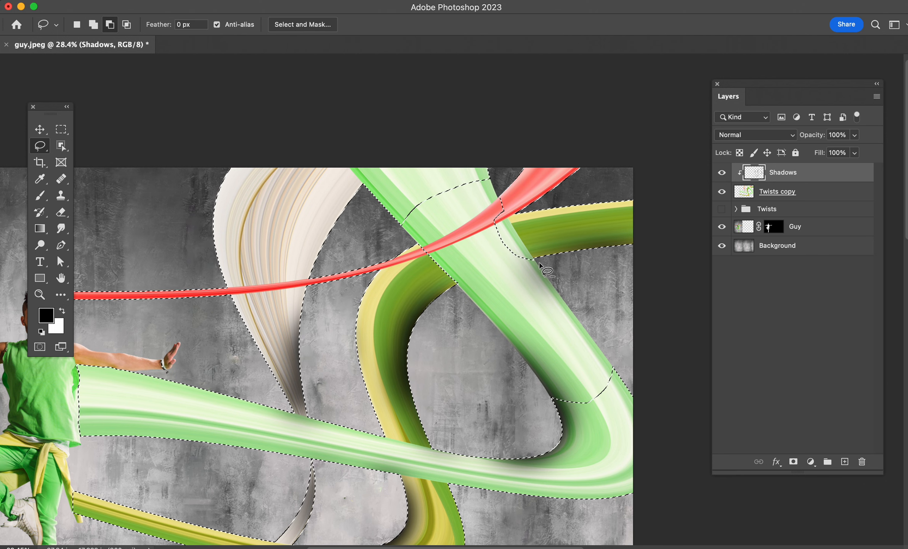
{"action": "mouse_move", "coordinate": [503, 205]}
{"action": "left_mouse_down"}
{"action": "mouse_move", "coordinate": [488, 224]}
{"action": "mouse_move", "coordinate": [496, 258]}
{"action": "mouse_move", "coordinate": [534, 286]}
{"action": "mouse_move", "coordinate": [535, 262]}
{"action": "left_mouse_up"}
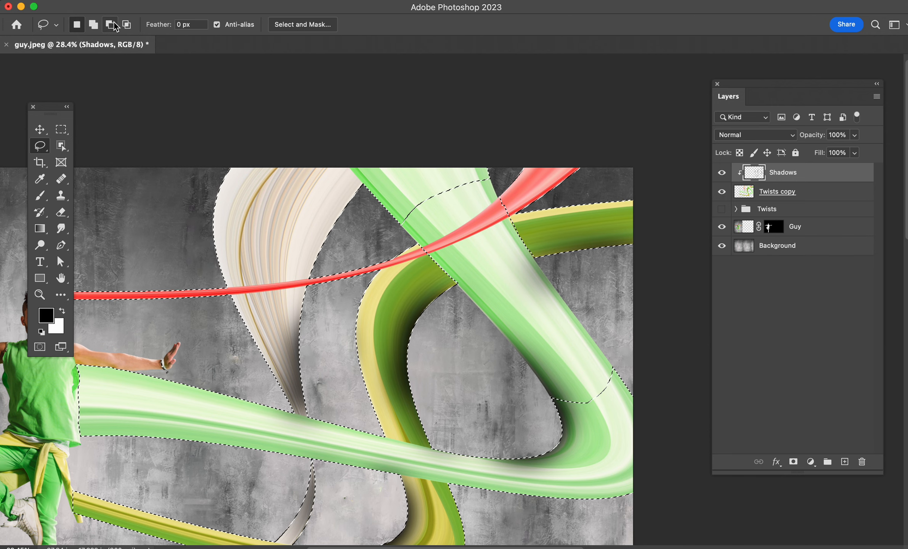
Step: Brush shadows onto the yellow-green ribbon on both sides of the light green ribbon that crosses over it
{"action": "key", "text": "b"}
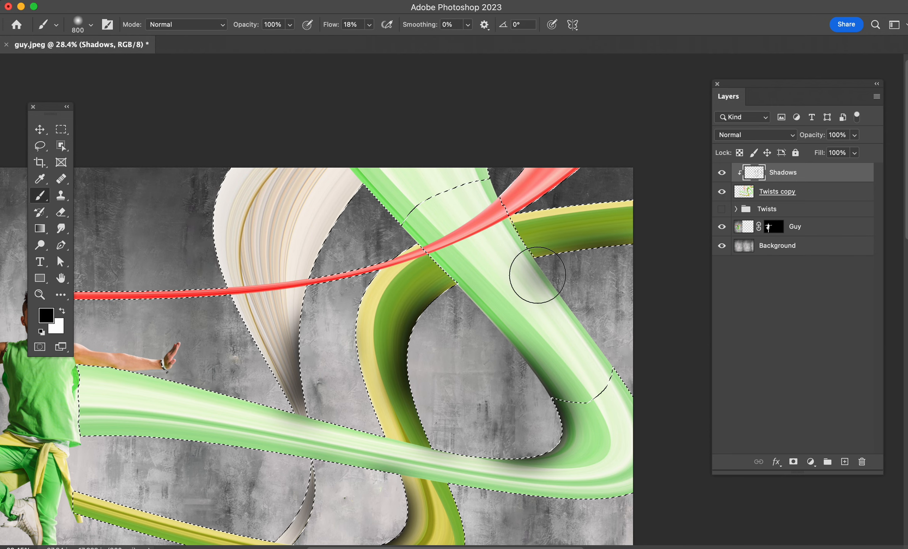
{"action": "mouse_move", "coordinate": [527, 251]}
{"action": "left_mouse_down"}
{"action": "mouse_move", "coordinate": [484, 240]}
{"action": "mouse_move", "coordinate": [504, 263]}
{"action": "mouse_move", "coordinate": [558, 286]}
{"action": "mouse_move", "coordinate": [507, 281]}
{"action": "mouse_move", "coordinate": [513, 266]}
{"action": "mouse_move", "coordinate": [449, 259]}
{"action": "mouse_move", "coordinate": [481, 293]}
{"action": "mouse_move", "coordinate": [468, 278]}
{"action": "left_mouse_up"}
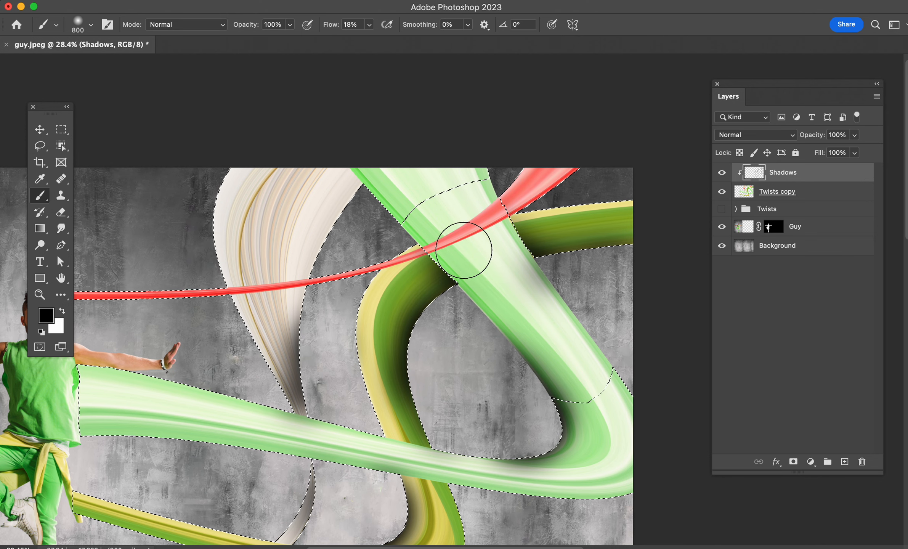
Step: Deselect the ribbons and erase the stray shadow from the light green ribbon's outer edge with the 300 px Eraser
{"action": "key", "text": "e"}
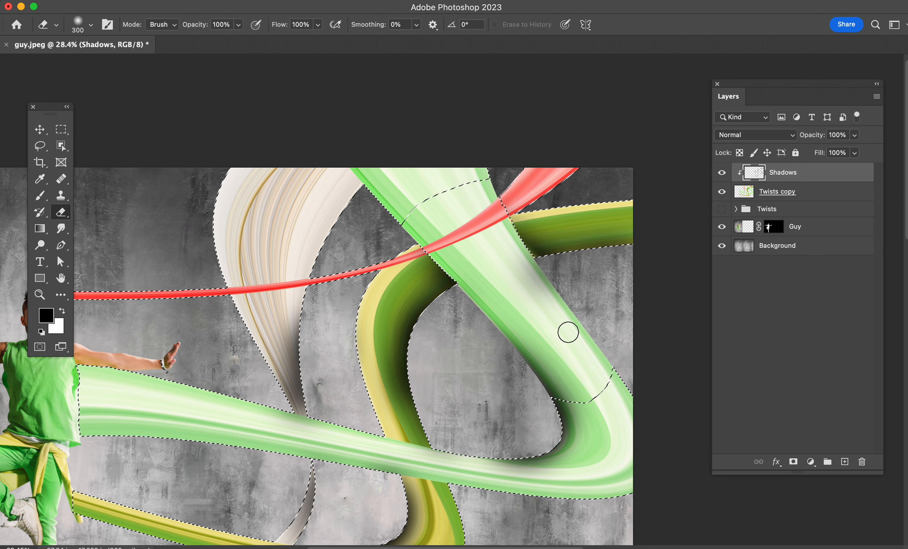
{"action": "key", "text": "ctrl+d"}
{"action": "mouse_move", "coordinate": [521, 285]}
{"action": "left_mouse_down"}
{"action": "mouse_move", "coordinate": [523, 265]}
{"action": "mouse_move", "coordinate": [595, 337]}
{"action": "left_mouse_up"}
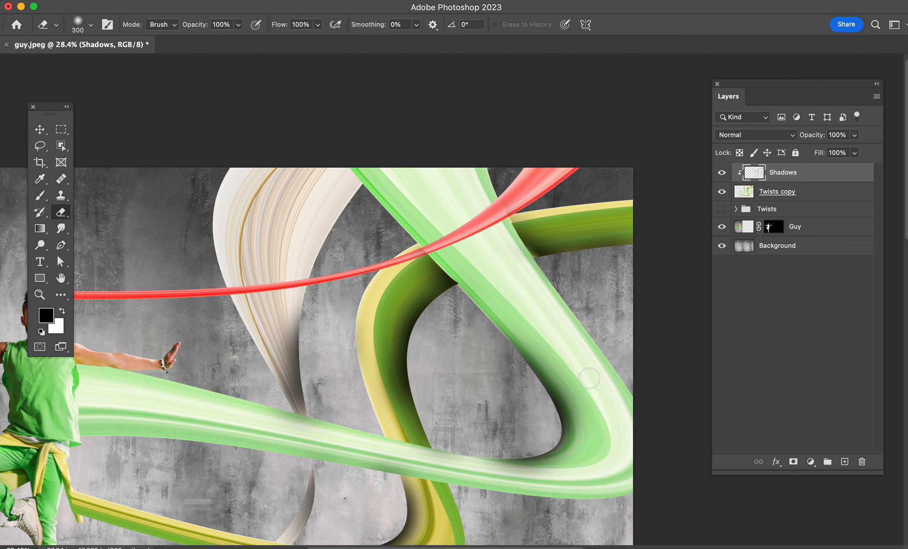
{"action": "mouse_move", "coordinate": [587, 375]}
{"action": "left_mouse_down"}
{"action": "mouse_move", "coordinate": [509, 328]}
{"action": "mouse_move", "coordinate": [462, 264]}
{"action": "mouse_move", "coordinate": [493, 308]}
{"action": "left_mouse_up"}
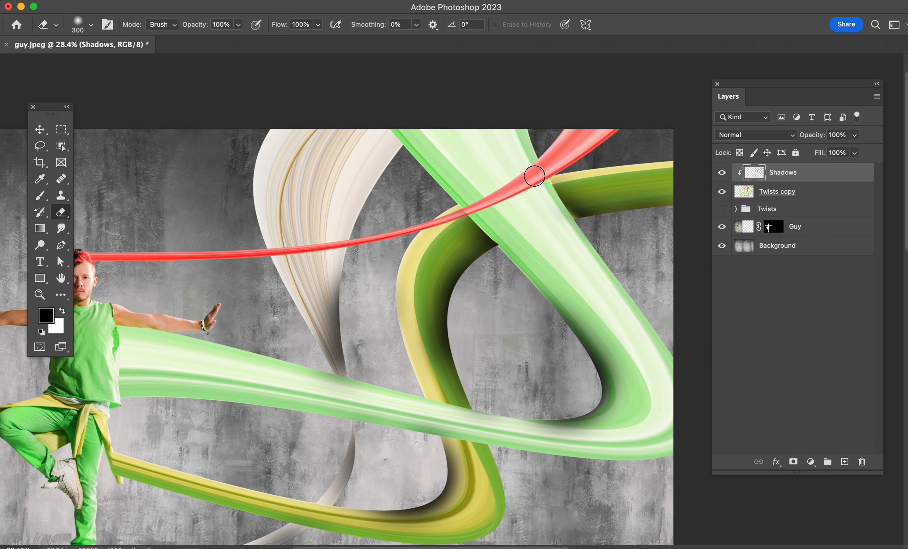
Step: Reduce the Shadows layer's opacity to 63%
{"action": "mouse_move", "coordinate": [513, 289]}
{"action": "left_mouse_down"}
{"action": "mouse_move", "coordinate": [535, 266]}
{"action": "mouse_move", "coordinate": [501, 242]}
{"action": "left_mouse_up"}
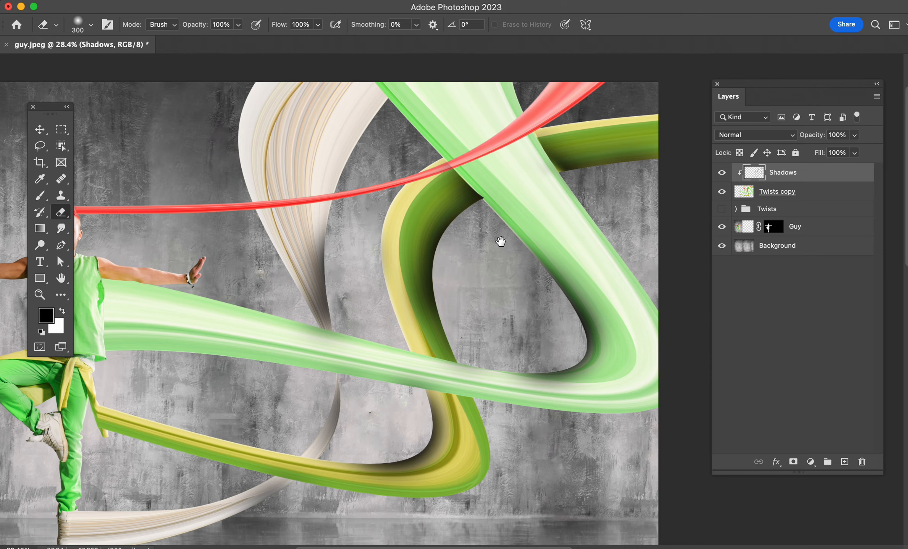
{"action": "key", "text": "super+minus"}
{"action": "key", "text": "super+minus"}
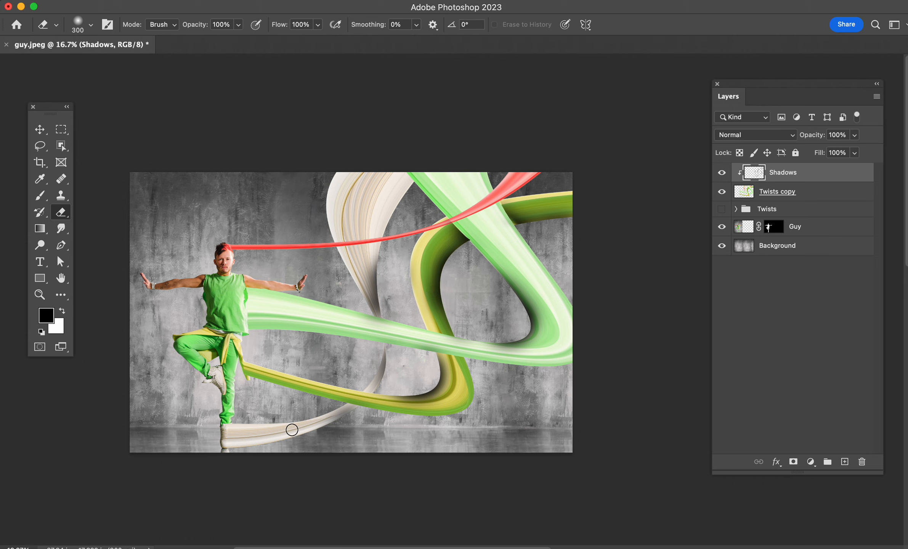
{"action": "left_click_drag", "start_coordinate": [455, 259], "coordinate": [474, 297]}
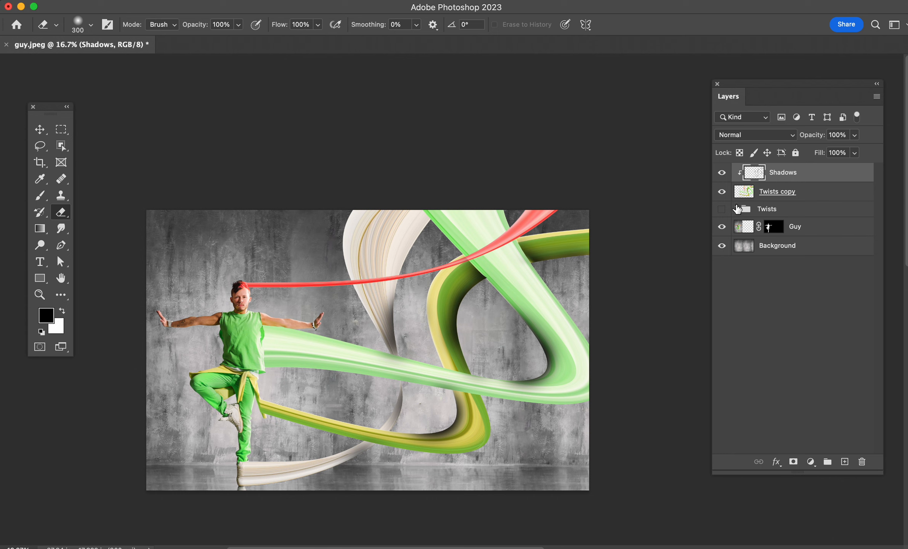
{"action": "left_click_drag", "start_coordinate": [811, 139], "coordinate": [805, 141]}
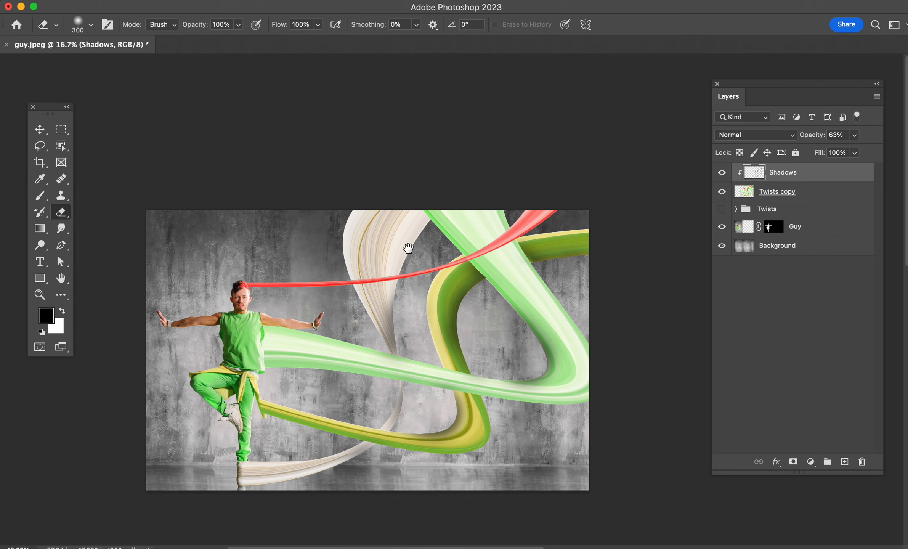
Step: Load the Twists copy outline as a selection and subtract the light green ribbon's section that crosses over the cream ribbon
{"action": "left_click_drag", "start_coordinate": [407, 248], "coordinate": [420, 248]}
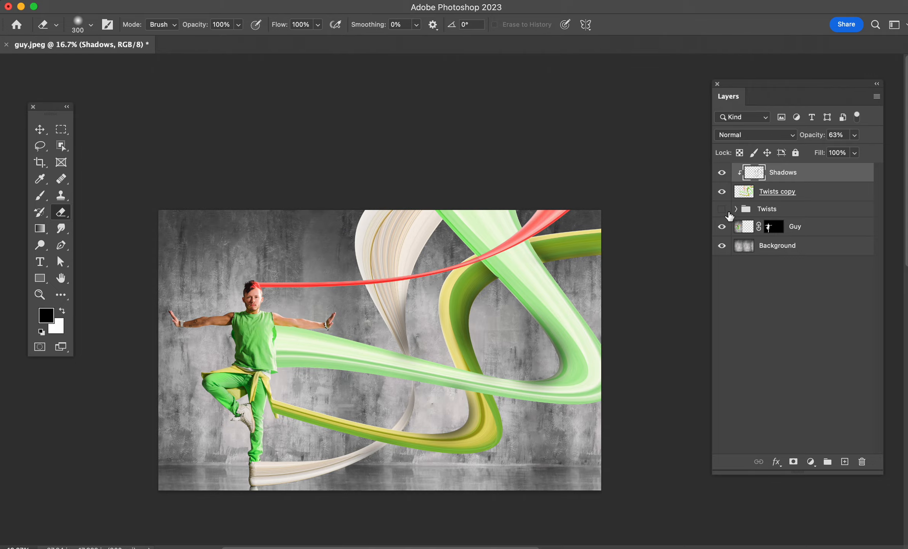
{"action": "left_click", "coordinate": [743, 191], "text": "super"}
{"action": "key", "text": "super+plus"}
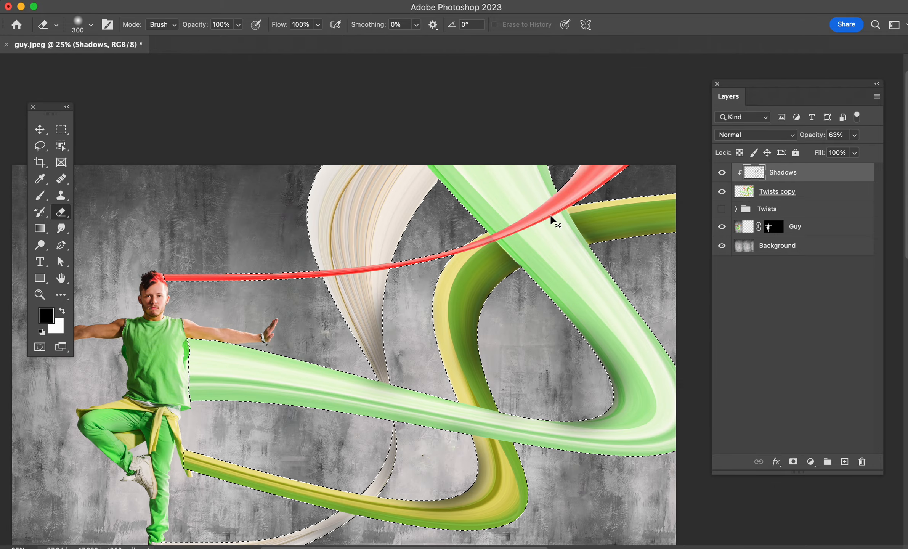
{"action": "key", "text": "super+plus"}
{"action": "key", "text": "l"}
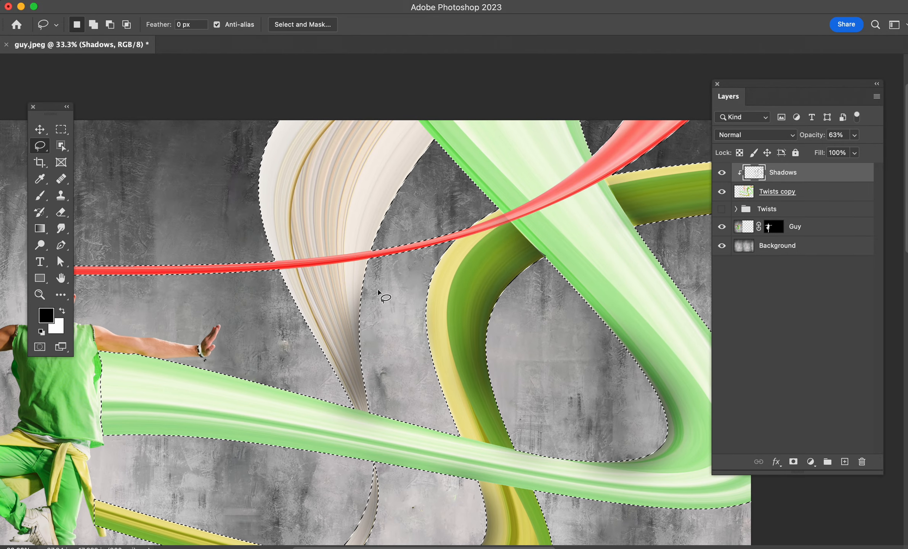
{"action": "key", "text": "alt"}
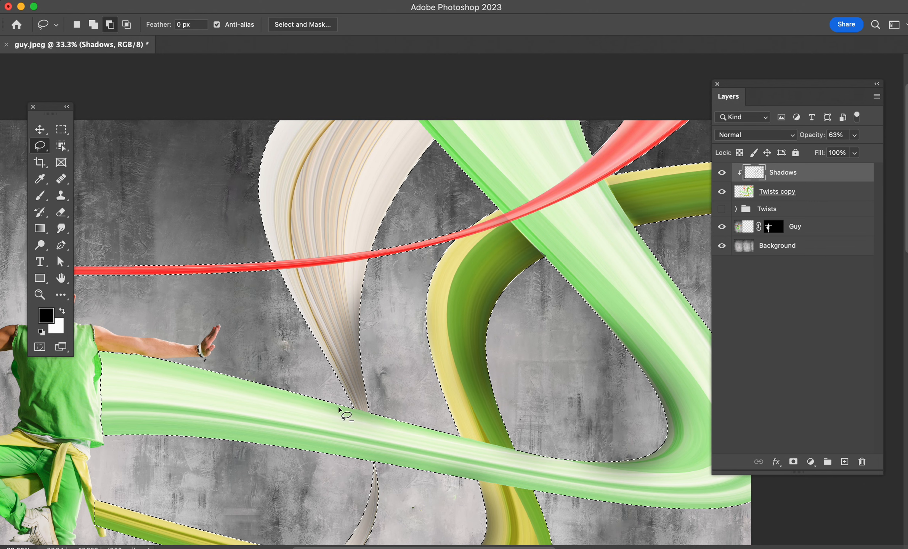
{"action": "mouse_move", "coordinate": [374, 498]}
{"action": "left_mouse_down"}
{"action": "mouse_move", "coordinate": [340, 439]}
{"action": "mouse_move", "coordinate": [336, 404]}
{"action": "left_mouse_up"}
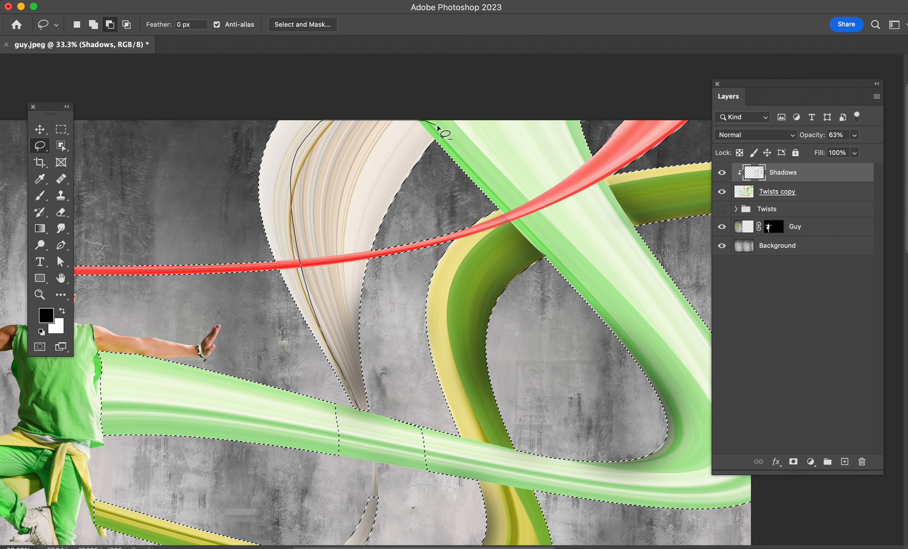
Step: Subtract the cream ribbon's wide inner part from the selection and refine the selection boundary along its tan stripe
{"action": "left_click_drag", "start_coordinate": [438, 128], "coordinate": [421, 361]}
{"action": "left_click_drag", "start_coordinate": [385, 417], "coordinate": [356, 415]}
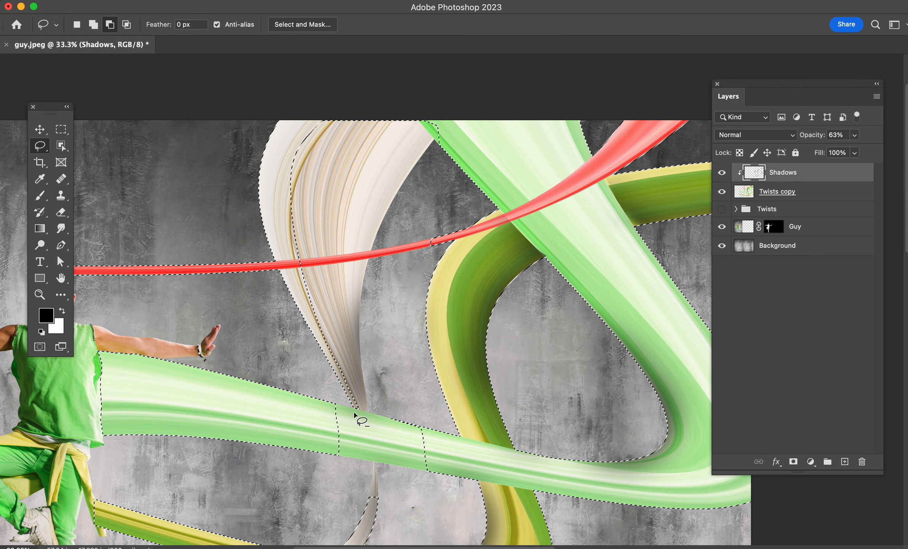
{"action": "key", "text": "shift"}
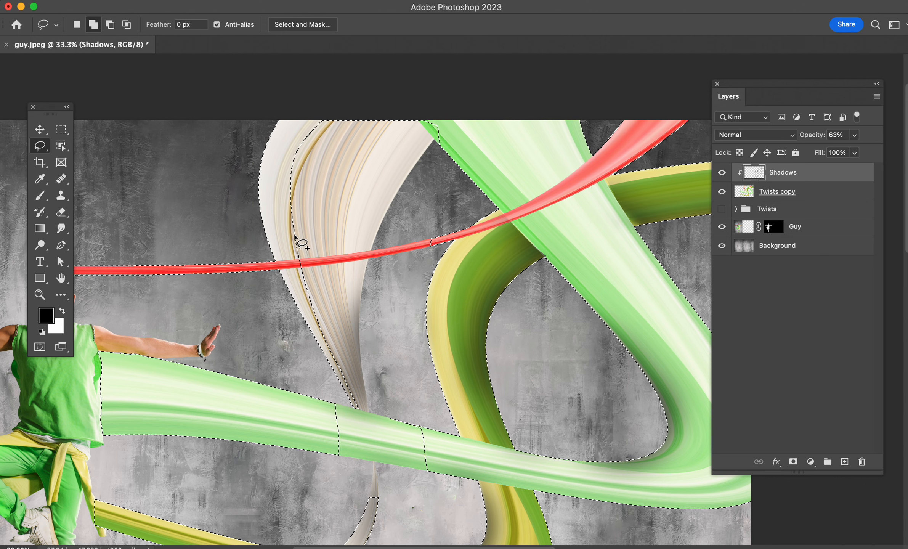
{"action": "left_click_drag", "start_coordinate": [294, 233], "coordinate": [297, 197]}
{"action": "left_click_drag", "start_coordinate": [351, 103], "coordinate": [292, 141]}
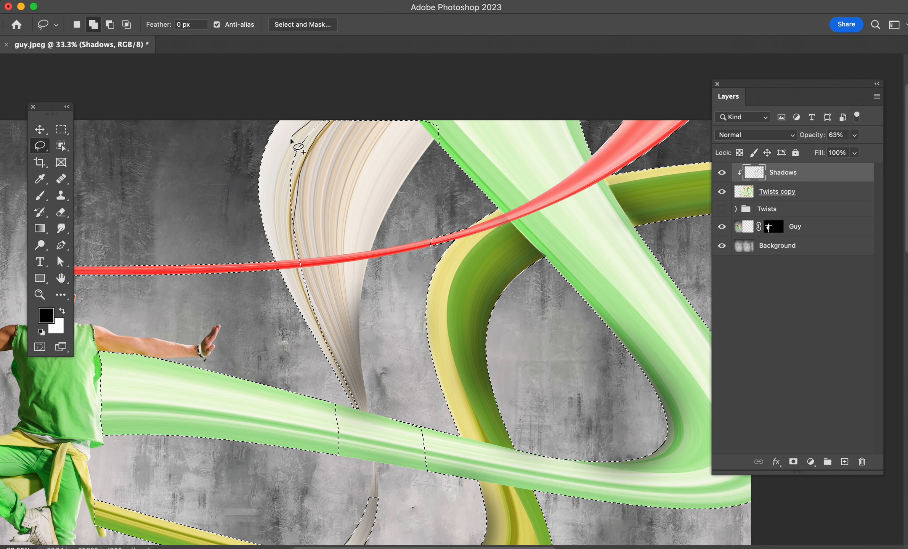
{"action": "left_click_drag", "start_coordinate": [277, 223], "coordinate": [293, 237]}
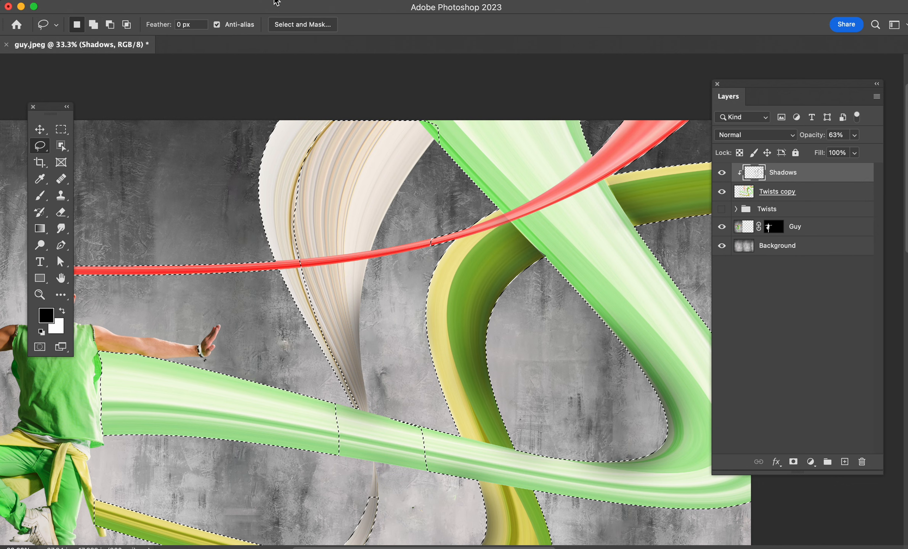
Step: Invert the selection, paint a soft 800 px brush shadow on the cream ribbon's inner part beside the tan stripe, and deselect
{"action": "left_click", "coordinate": [251, 0]}
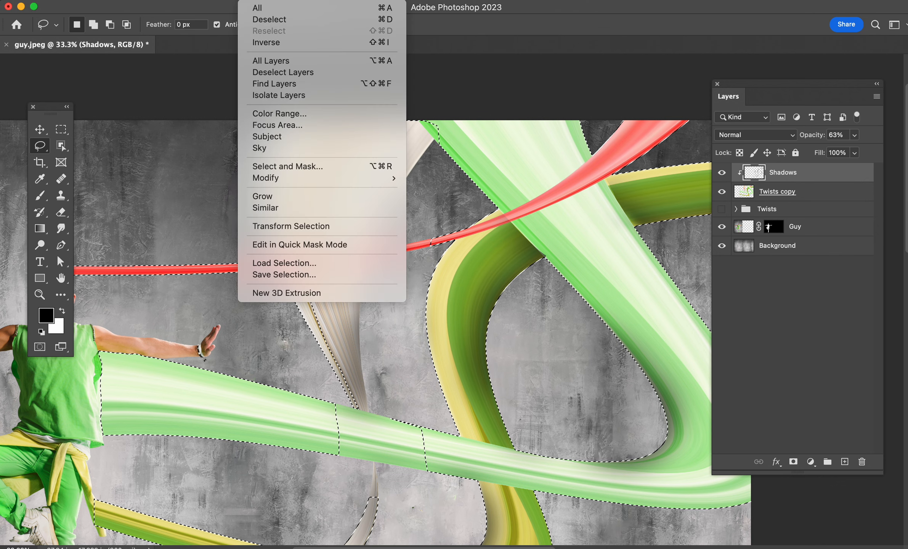
{"action": "left_click", "coordinate": [291, 43]}
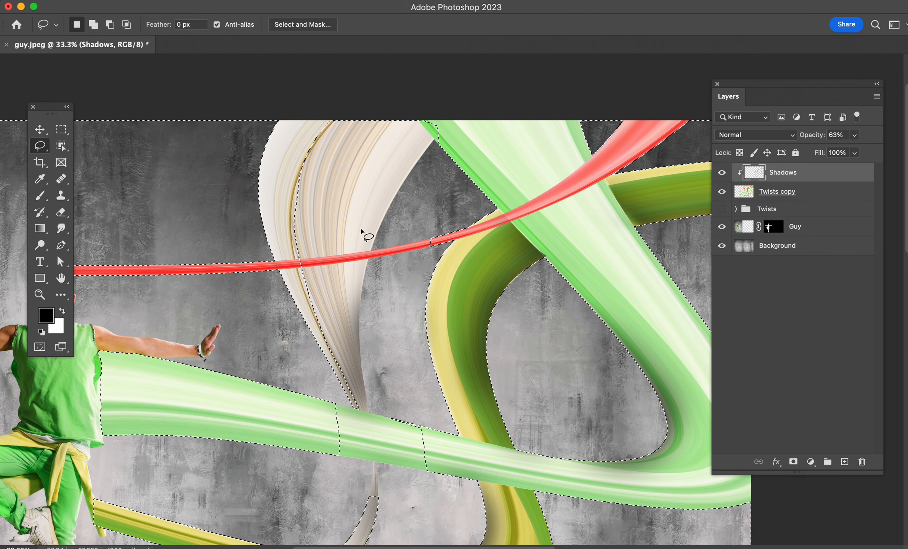
{"action": "key", "text": "b"}
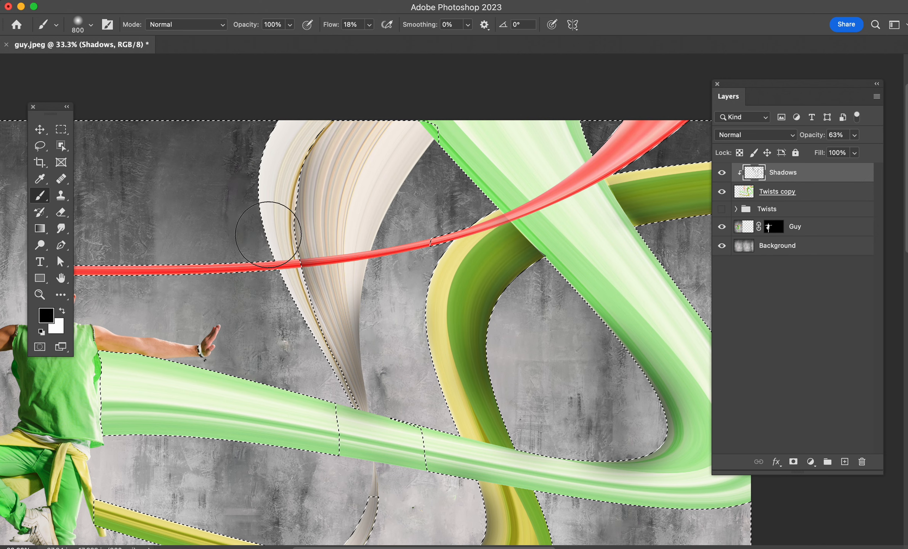
{"action": "mouse_move", "coordinate": [271, 251]}
{"action": "left_mouse_down"}
{"action": "mouse_move", "coordinate": [317, 342]}
{"action": "mouse_move", "coordinate": [286, 310]}
{"action": "mouse_move", "coordinate": [289, 299]}
{"action": "mouse_move", "coordinate": [308, 336]}
{"action": "mouse_move", "coordinate": [320, 341]}
{"action": "mouse_move", "coordinate": [324, 331]}
{"action": "mouse_move", "coordinate": [325, 350]}
{"action": "mouse_move", "coordinate": [283, 325]}
{"action": "mouse_move", "coordinate": [266, 273]}
{"action": "mouse_move", "coordinate": [261, 179]}
{"action": "mouse_move", "coordinate": [275, 109]}
{"action": "mouse_move", "coordinate": [268, 153]}
{"action": "mouse_move", "coordinate": [305, 113]}
{"action": "mouse_move", "coordinate": [305, 141]}
{"action": "mouse_move", "coordinate": [345, 106]}
{"action": "mouse_move", "coordinate": [305, 157]}
{"action": "mouse_move", "coordinate": [291, 248]}
{"action": "mouse_move", "coordinate": [299, 197]}
{"action": "left_mouse_up"}
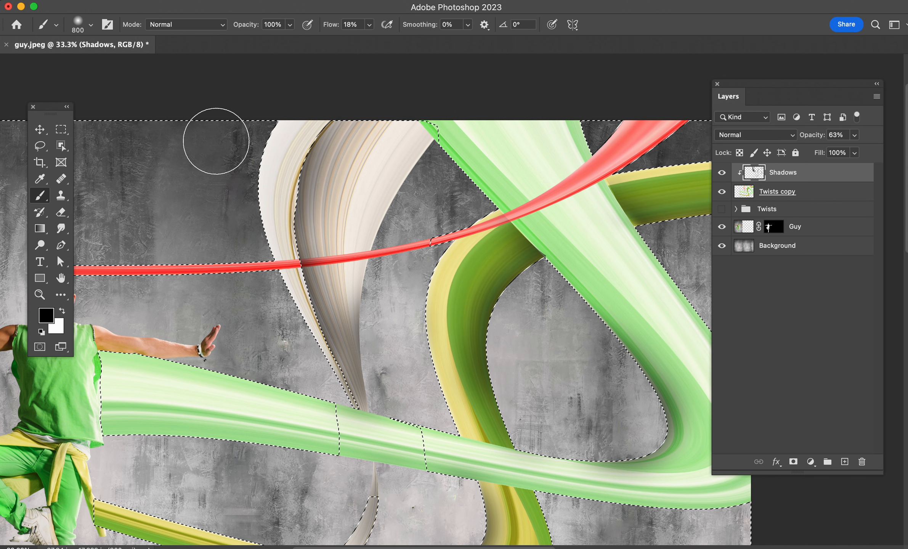
{"action": "key", "text": "super+d"}
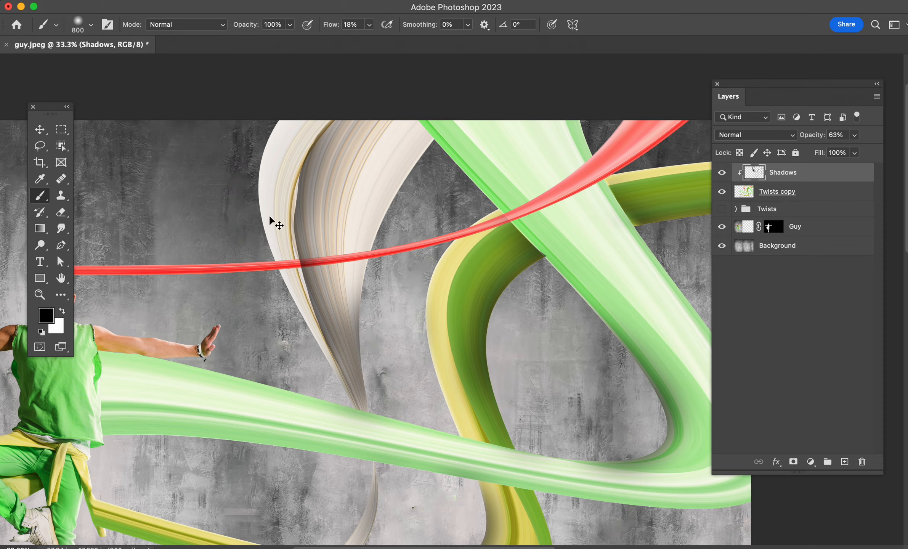
{"action": "key", "text": "super+equal"}
{"action": "left_click_drag", "start_coordinate": [269, 216], "coordinate": [388, 364]}
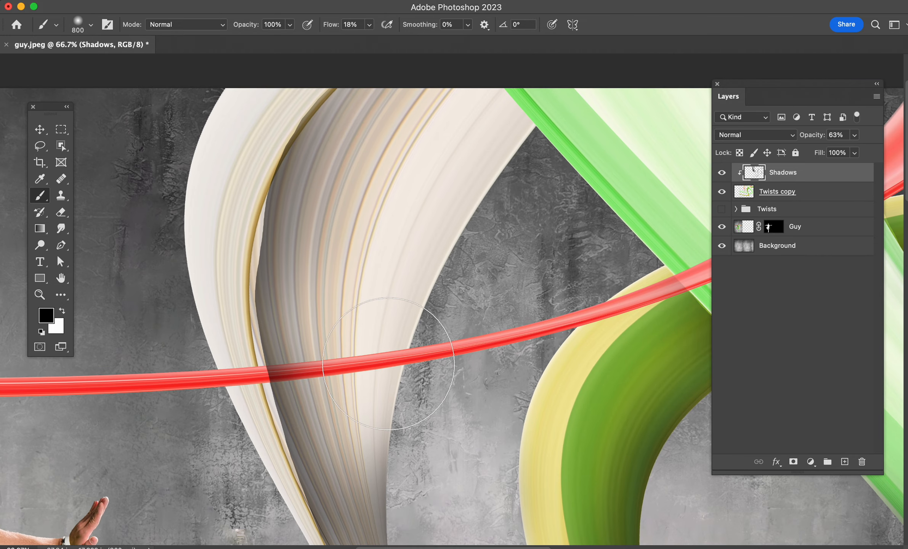
{"action": "key", "text": "k"}
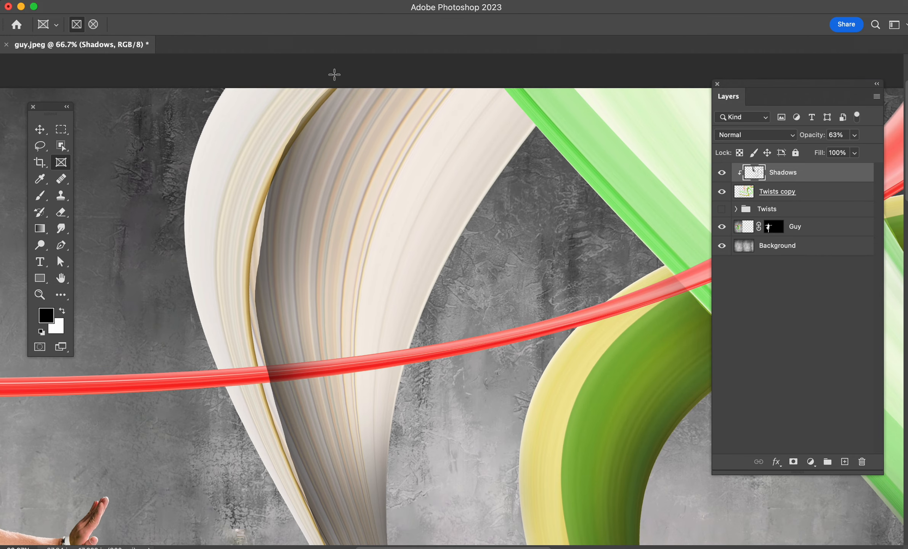
{"action": "key", "text": "l"}
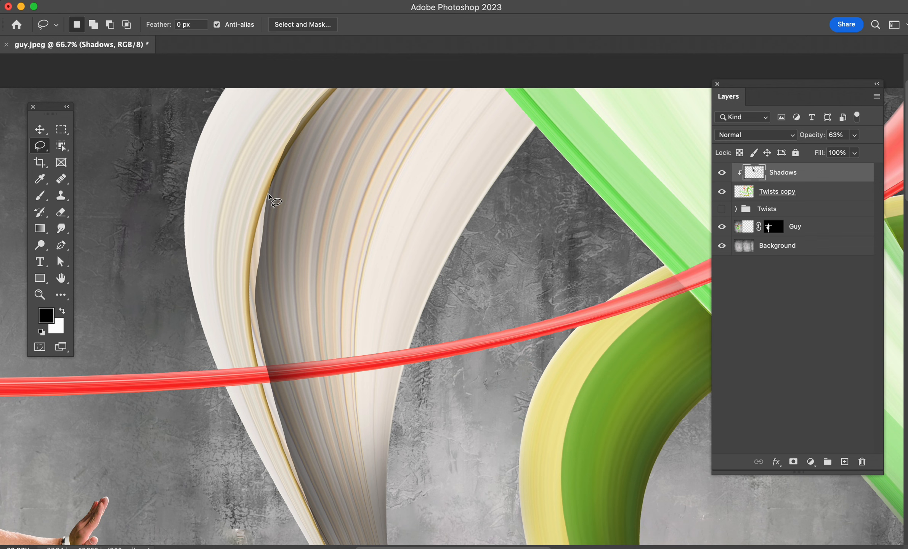
{"action": "left_click_drag", "start_coordinate": [266, 196], "coordinate": [249, 292]}
{"action": "mouse_move", "coordinate": [253, 332]}
{"action": "left_mouse_down"}
{"action": "mouse_move", "coordinate": [296, 484]}
{"action": "mouse_move", "coordinate": [309, 504]}
{"action": "mouse_move", "coordinate": [334, 508]}
{"action": "mouse_move", "coordinate": [295, 282]}
{"action": "mouse_move", "coordinate": [292, 177]}
{"action": "mouse_move", "coordinate": [261, 187]}
{"action": "left_mouse_up"}
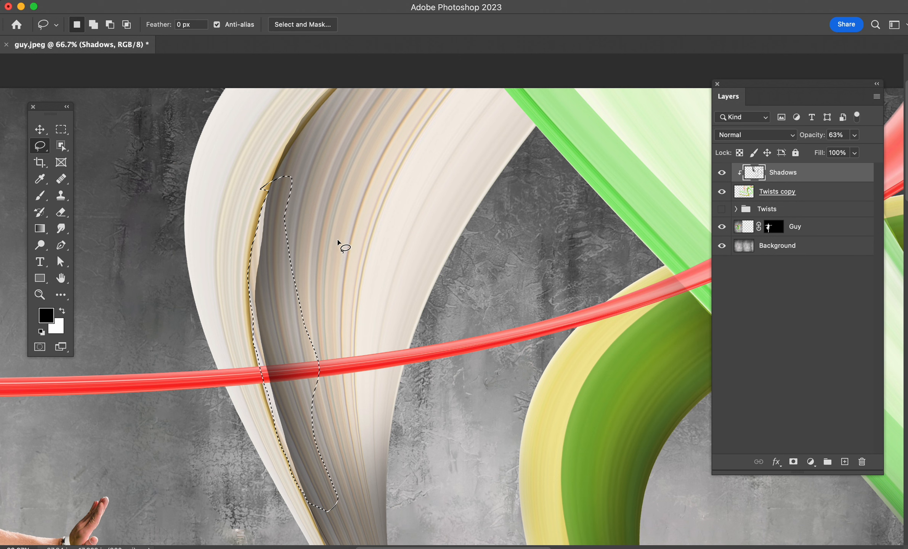
{"action": "key", "text": "ctrl+d"}
Step: Trace the inner edge of the cream ribbon's tan stripe with a curved Pen path, from its upper bend down past the red ribbon
{"action": "key", "text": "p"}
{"action": "scroll", "coordinate": [313, 214], "scroll_direction": "down", "scroll_amount": 3}
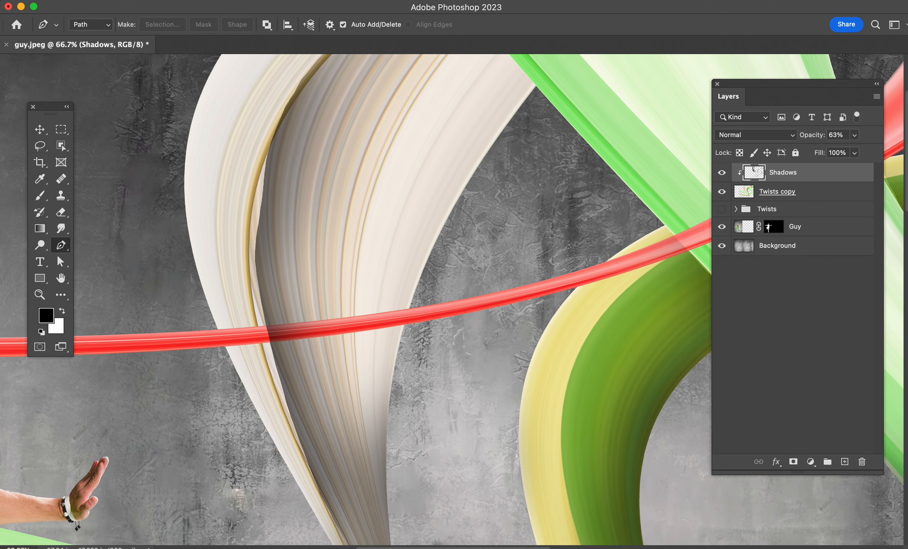
{"action": "left_click", "coordinate": [295, 101]}
{"action": "left_click_drag", "start_coordinate": [258, 326], "coordinate": [287, 484]}
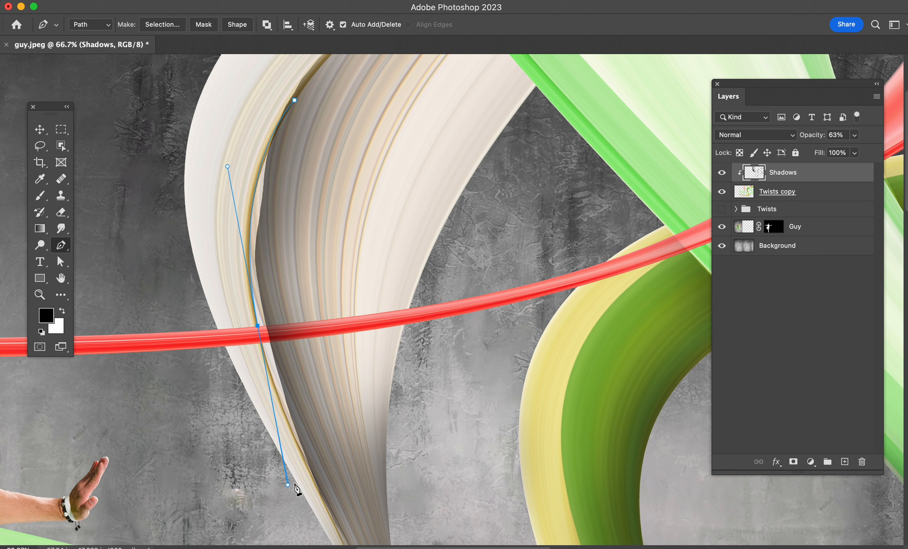
{"action": "left_click", "coordinate": [258, 326]}
{"action": "left_click_drag", "start_coordinate": [313, 475], "coordinate": [337, 510]}
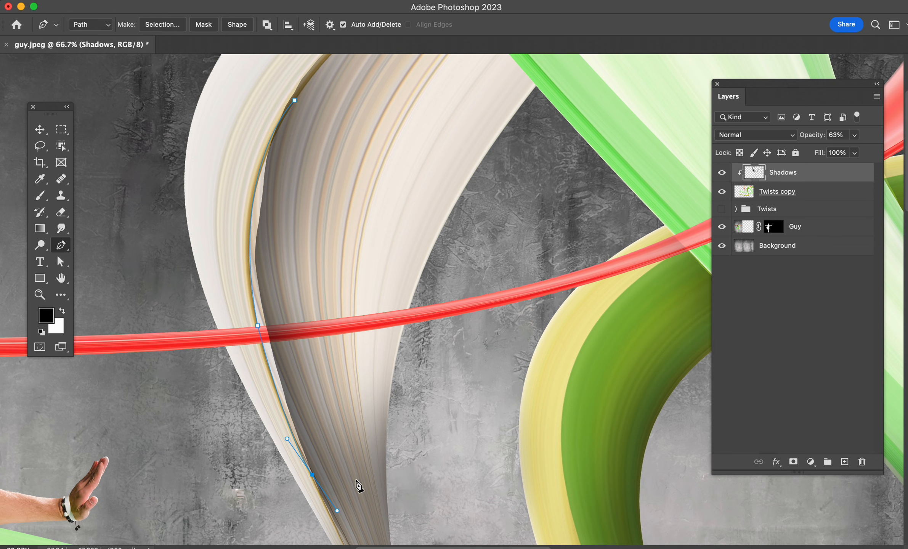
Step: Close the Pen path around the cream ribbon's wide inner part and convert it to a selection
{"action": "scroll", "coordinate": [360, 482], "scroll_direction": "down", "scroll_amount": 5}
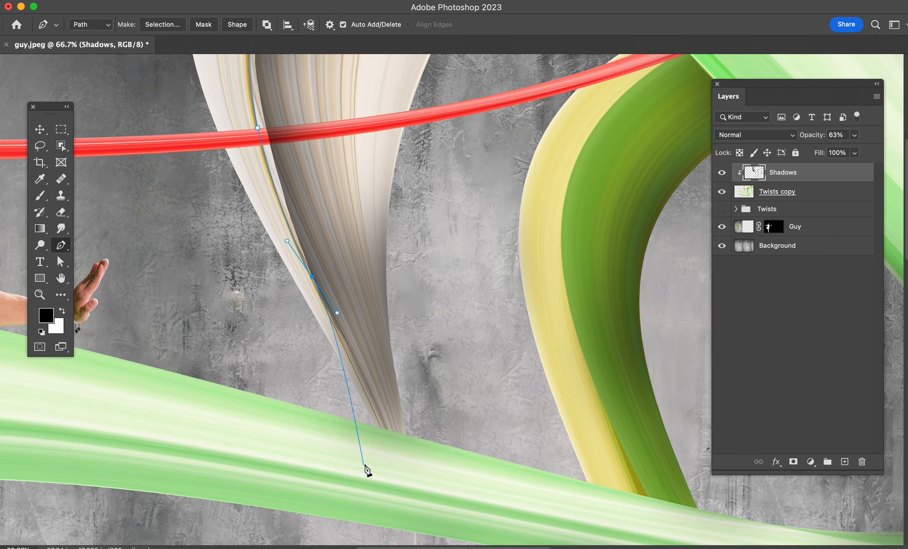
{"action": "left_click", "coordinate": [385, 263]}
{"action": "scroll", "coordinate": [385, 267], "scroll_direction": "up", "scroll_amount": 5}
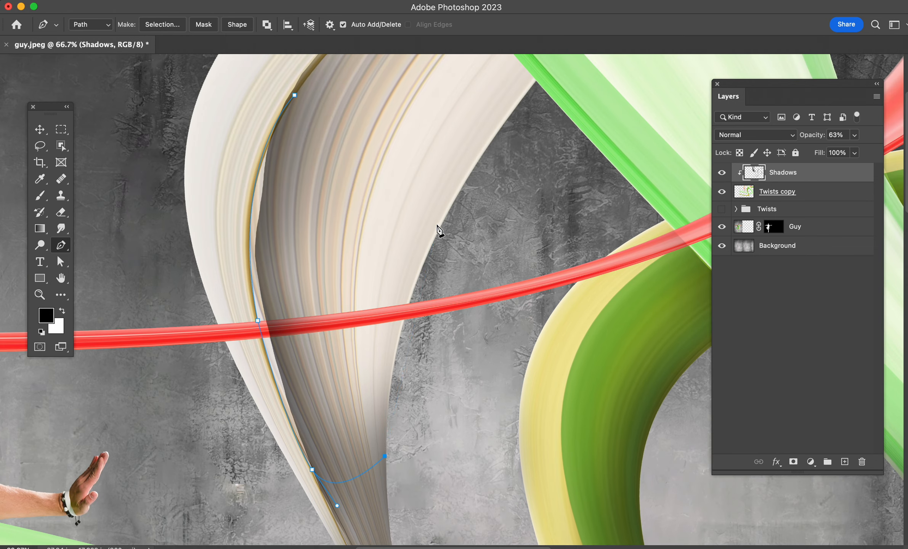
{"action": "left_click_drag", "start_coordinate": [410, 192], "coordinate": [433, 126]}
{"action": "scroll", "coordinate": [434, 126], "scroll_direction": "up", "scroll_amount": 2}
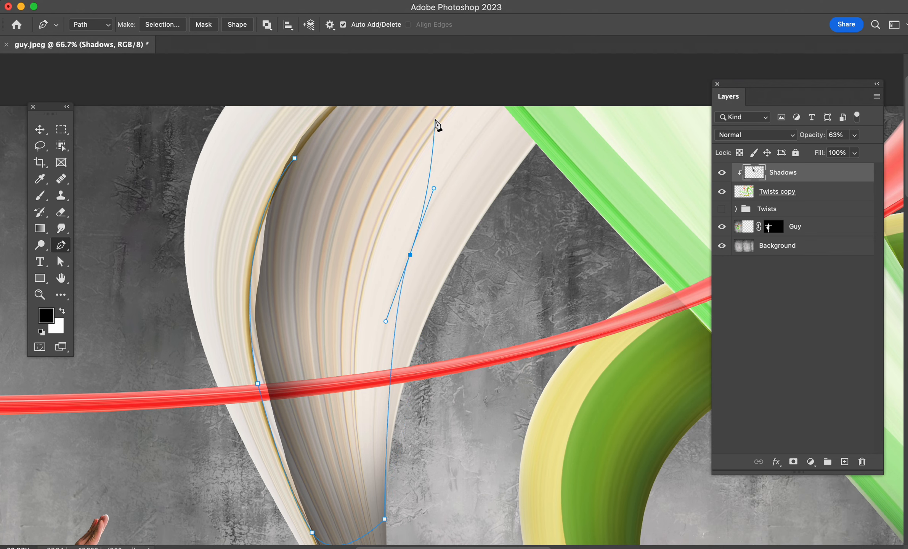
{"action": "left_click", "coordinate": [453, 127]}
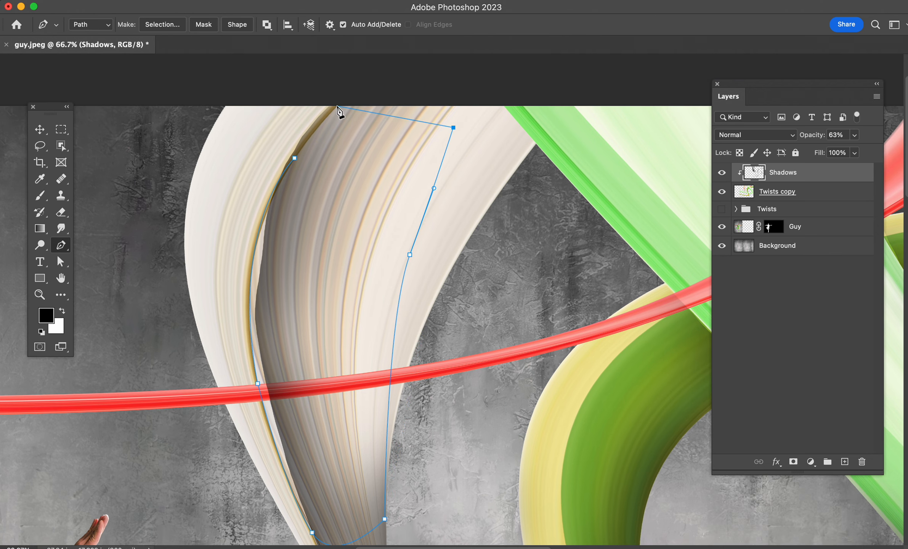
{"action": "left_click", "coordinate": [337, 105]}
{"action": "left_click_drag", "start_coordinate": [294, 157], "coordinate": [293, 166]}
{"action": "key", "text": "super+Return"}
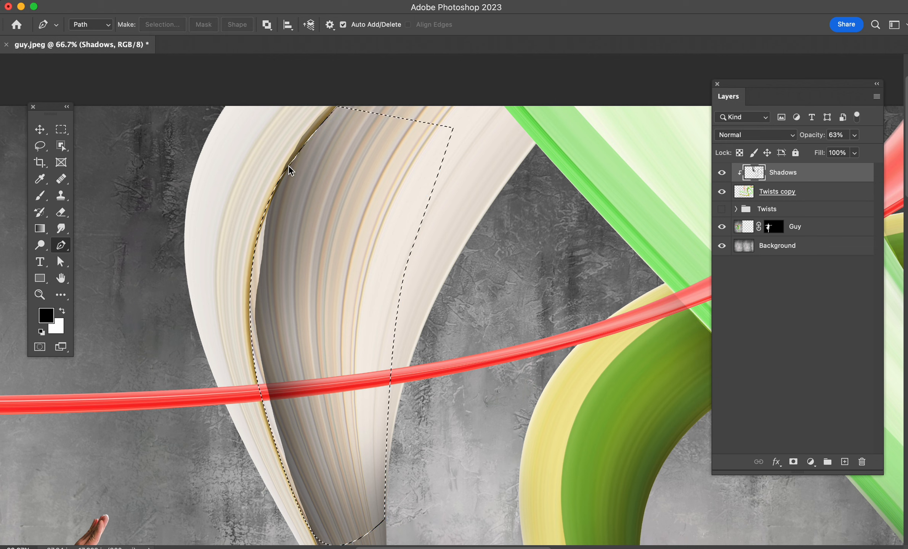
Step: Paint a soft 800 px brush shadow inside the selection along the tan stripe at 18% flow, and deselect
{"action": "key", "text": "b"}
{"action": "mouse_move", "coordinate": [283, 317]}
{"action": "left_mouse_down"}
{"action": "mouse_move", "coordinate": [250, 306]}
{"action": "mouse_move", "coordinate": [223, 274]}
{"action": "mouse_move", "coordinate": [238, 260]}
{"action": "mouse_move", "coordinate": [207, 273]}
{"action": "mouse_move", "coordinate": [243, 214]}
{"action": "mouse_move", "coordinate": [238, 263]}
{"action": "mouse_move", "coordinate": [220, 267]}
{"action": "mouse_move", "coordinate": [213, 310]}
{"action": "mouse_move", "coordinate": [219, 385]}
{"action": "left_mouse_up"}
{"action": "scroll", "coordinate": [219, 385], "scroll_direction": "down", "scroll_amount": 5}
{"action": "mouse_move", "coordinate": [213, 297]}
{"action": "left_mouse_down"}
{"action": "mouse_move", "coordinate": [229, 250]}
{"action": "mouse_move", "coordinate": [224, 308]}
{"action": "mouse_move", "coordinate": [219, 237]}
{"action": "mouse_move", "coordinate": [229, 324]}
{"action": "mouse_move", "coordinate": [176, 394]}
{"action": "left_mouse_up"}
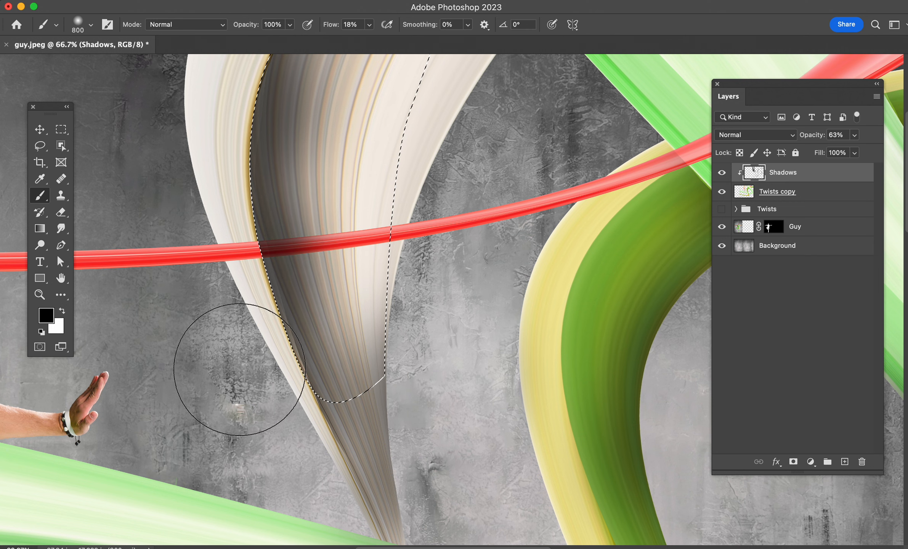
{"action": "key", "text": "super+d"}
Step: Outline the red ribbon's section crossing the cream ribbon with the Pen tool and convert the path to a selection
{"action": "scroll", "coordinate": [239, 394], "scroll_direction": "up", "scroll_amount": 4}
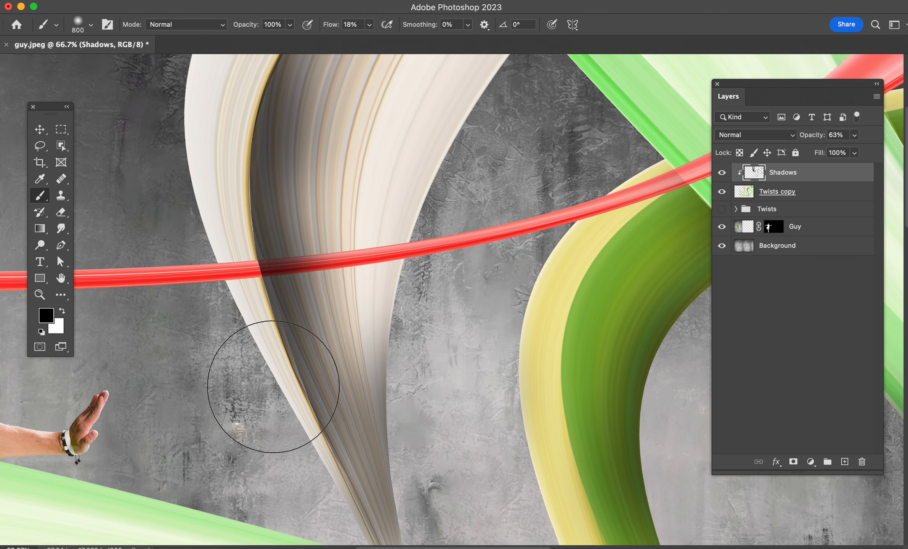
{"action": "key", "text": "v"}
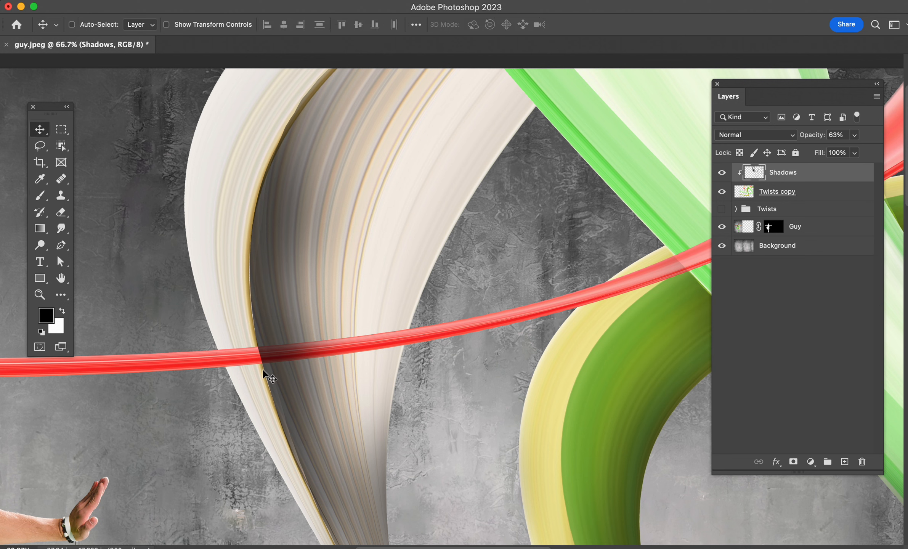
{"action": "key", "text": "e"}
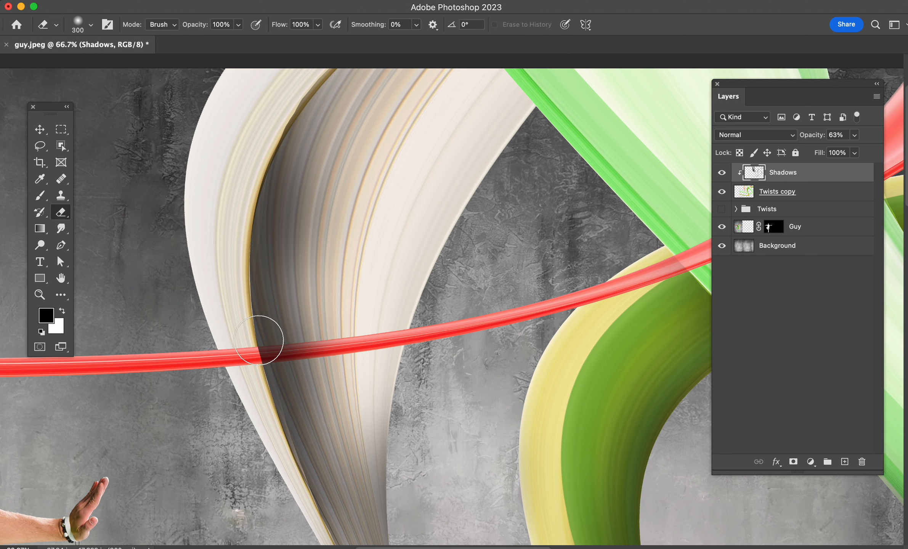
{"action": "key", "text": "p"}
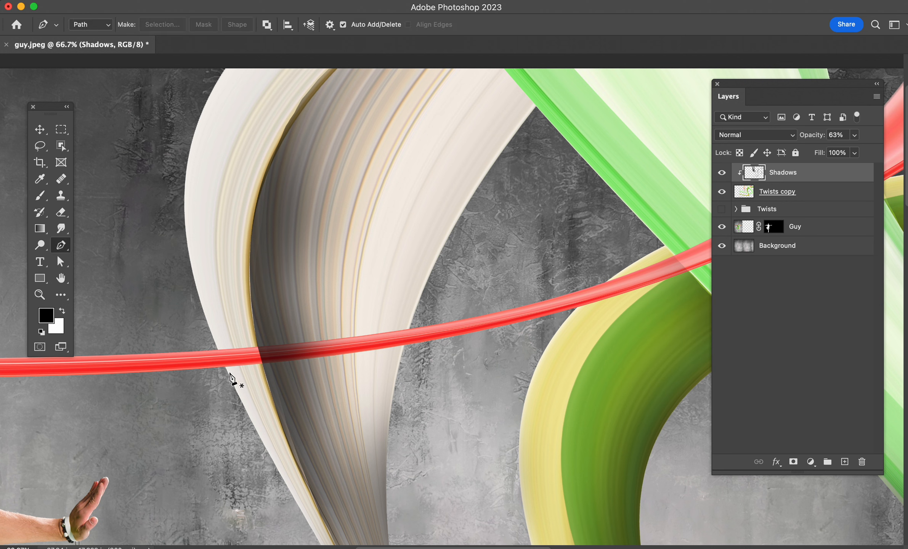
{"action": "left_click", "coordinate": [215, 350]}
{"action": "left_click_drag", "start_coordinate": [417, 327], "coordinate": [455, 318]}
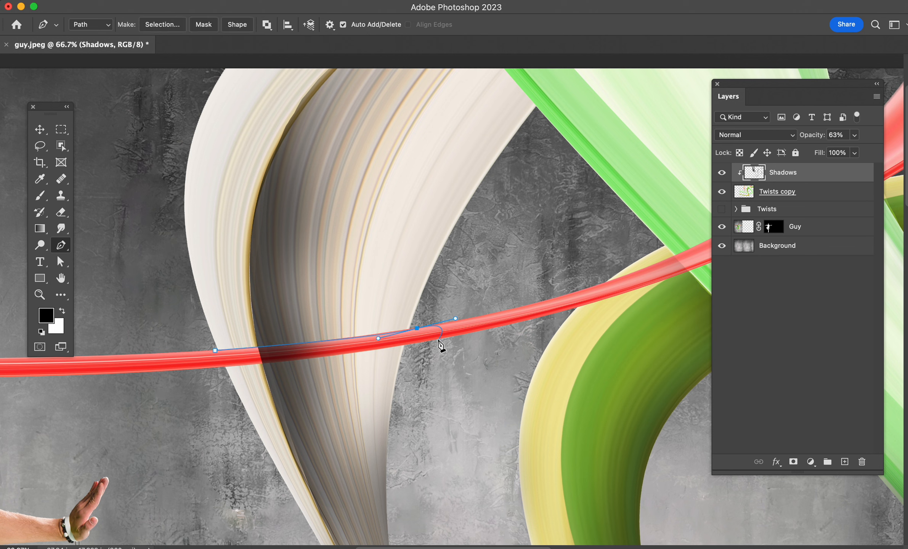
{"action": "left_click_drag", "start_coordinate": [280, 360], "coordinate": [261, 364]}
{"action": "left_click", "coordinate": [215, 350]}
{"action": "key", "text": "super+Return"}
Step: Erase the shadow from the selected red ribbon section with the 300 px Eraser, and deselect
{"action": "key", "text": "e"}
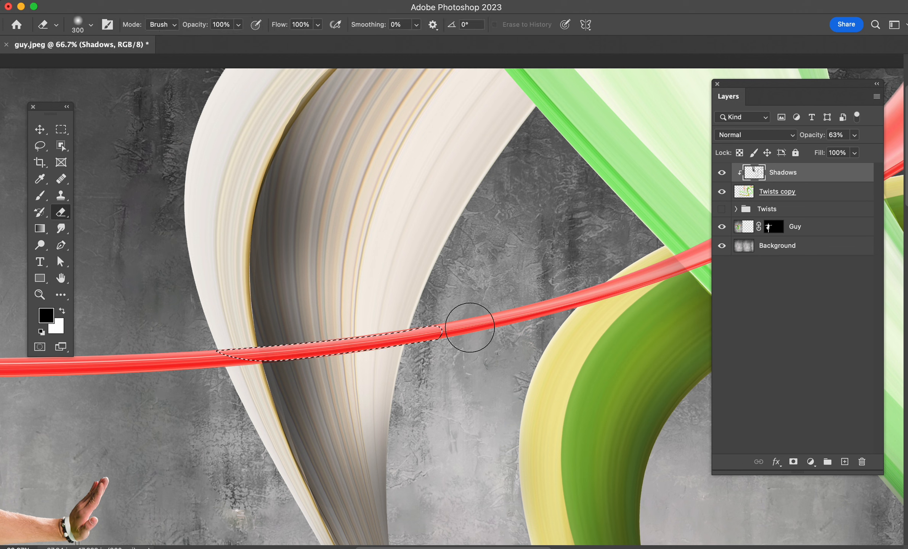
{"action": "key", "text": "super+d"}
{"action": "key", "text": "v"}
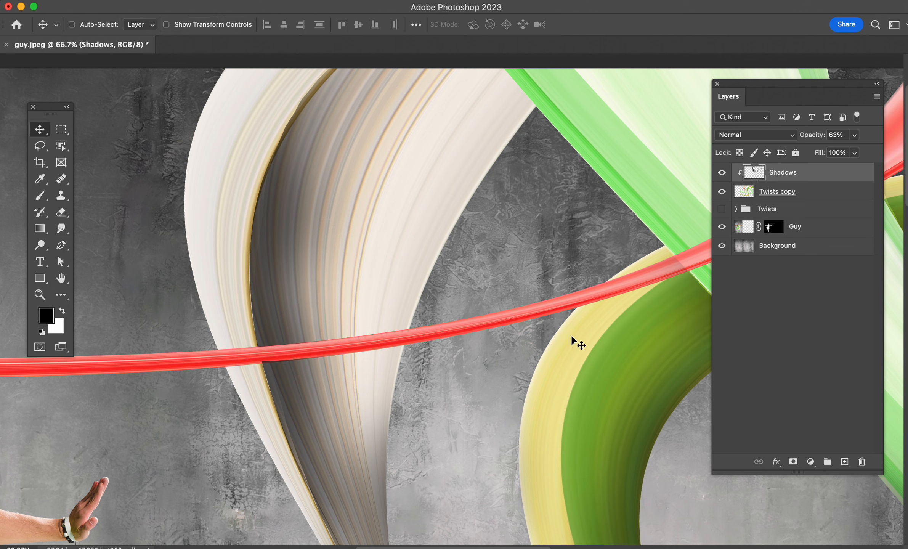
{"action": "key", "text": "super+0"}
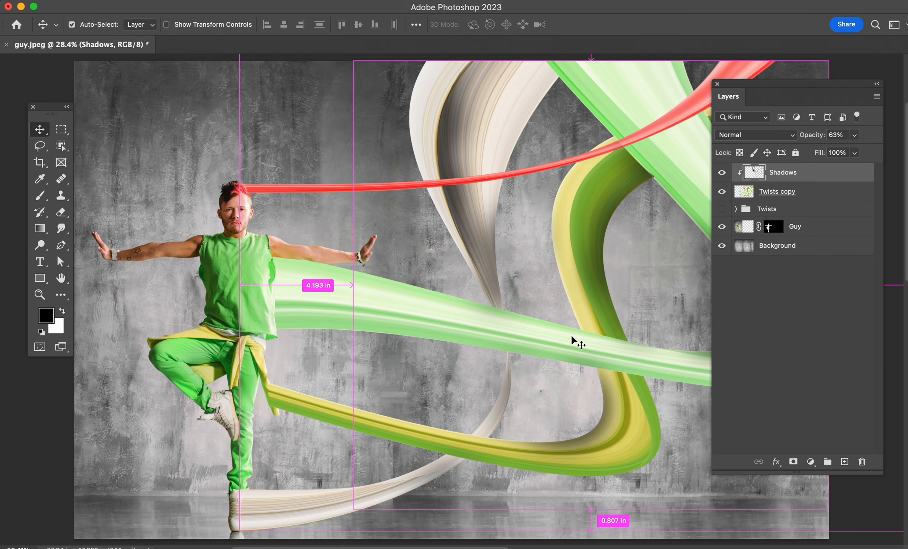
{"action": "key", "text": "super+minus"}
{"action": "left_click_drag", "start_coordinate": [614, 315], "coordinate": [512, 283]}
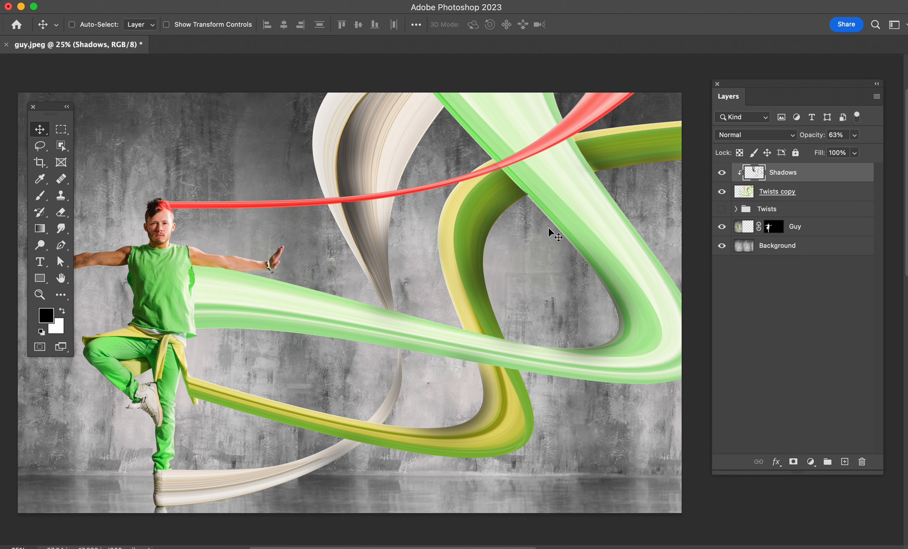
{"action": "left_click_drag", "start_coordinate": [364, 313], "coordinate": [375, 310]}
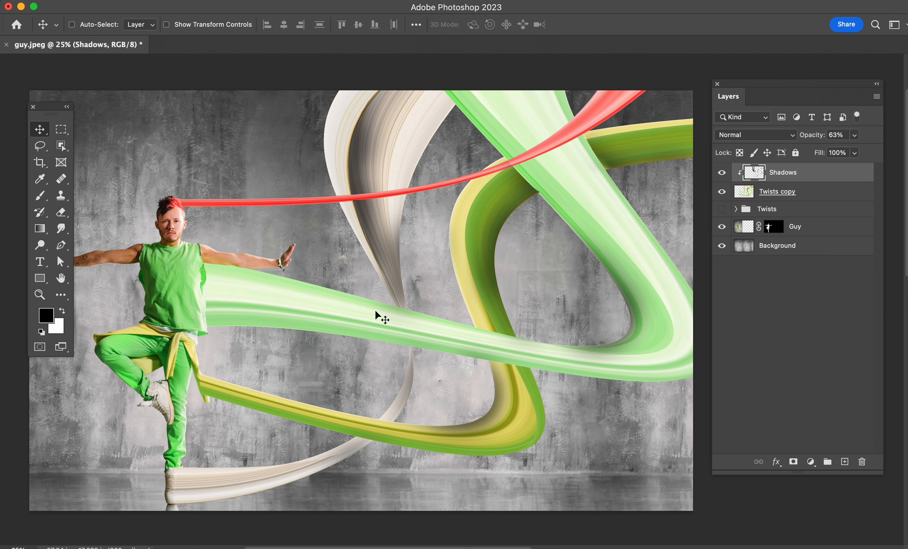
{"action": "left_click_drag", "start_coordinate": [322, 340], "coordinate": [331, 339]}
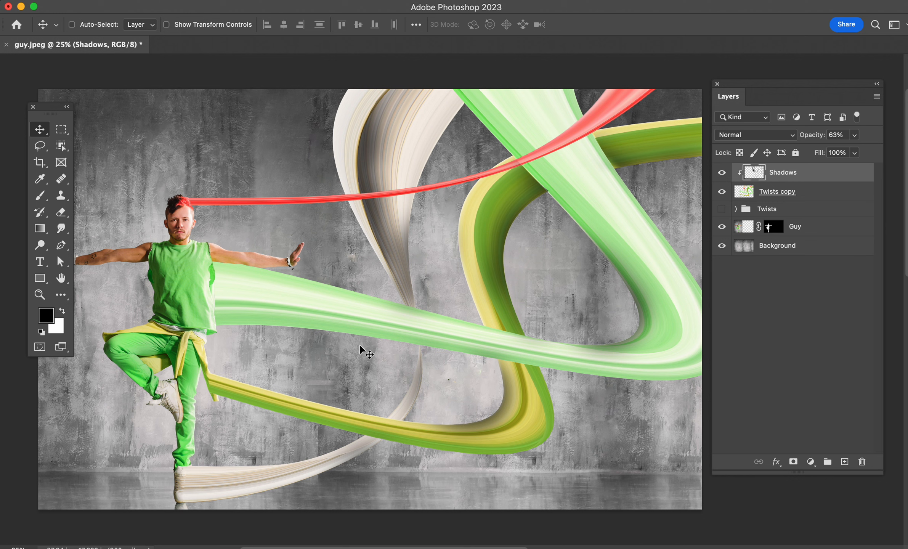
{"action": "left_click_drag", "start_coordinate": [40, 106], "coordinate": [39, 90]}
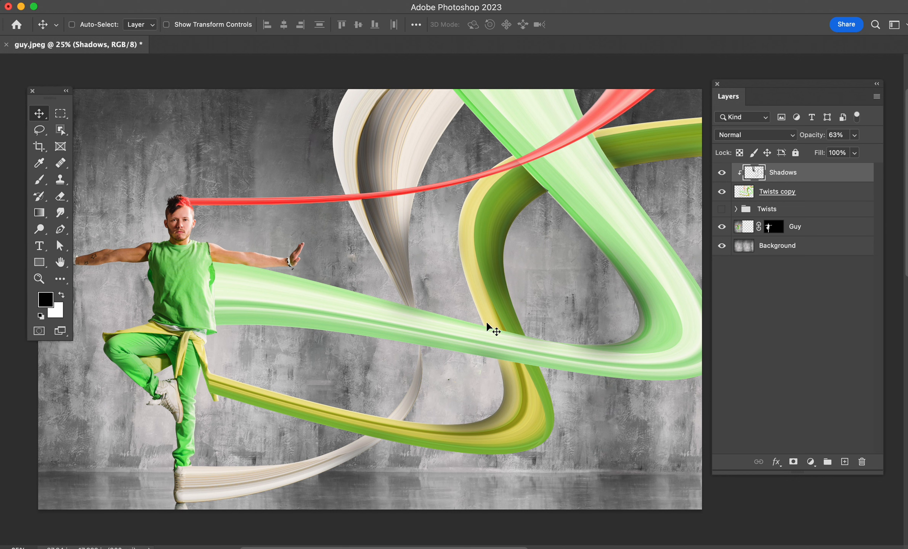